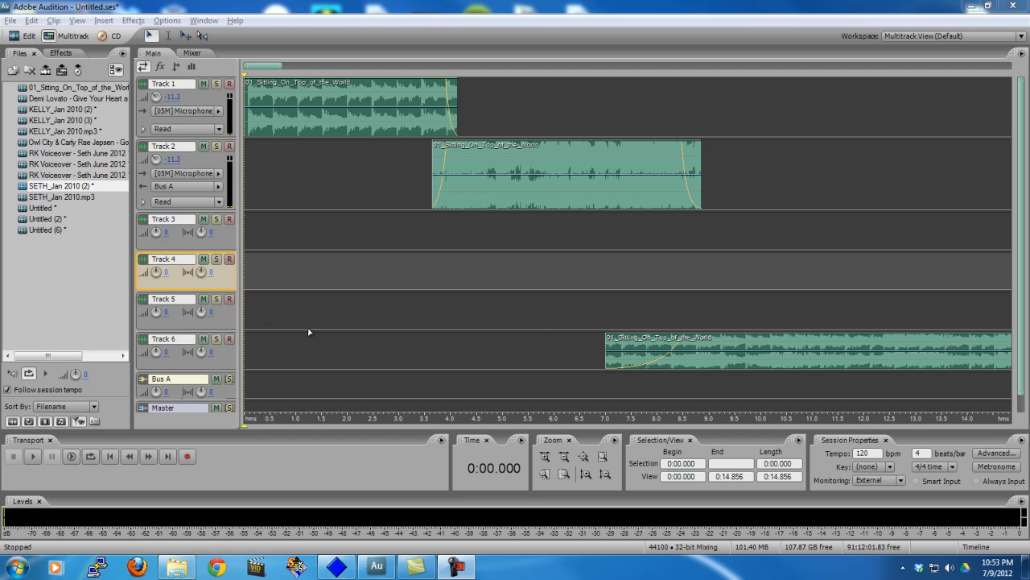
Play the multitrack session from the start to hear how the music clips crossfade across the tracks
{"action": "left_click_drag", "start_coordinate": [502, 254], "coordinate": [133, 210]}
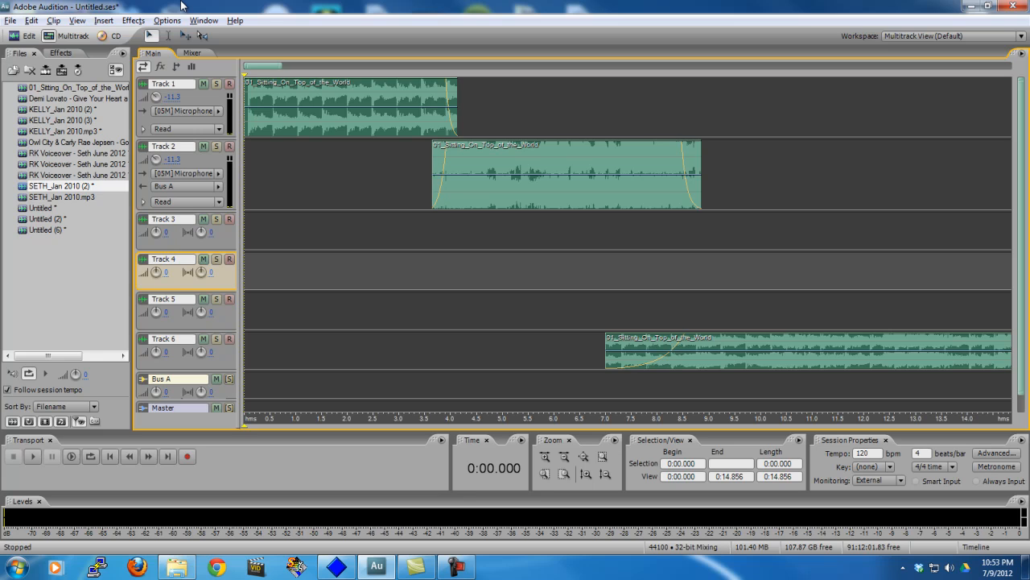
{"action": "key", "text": "space"}
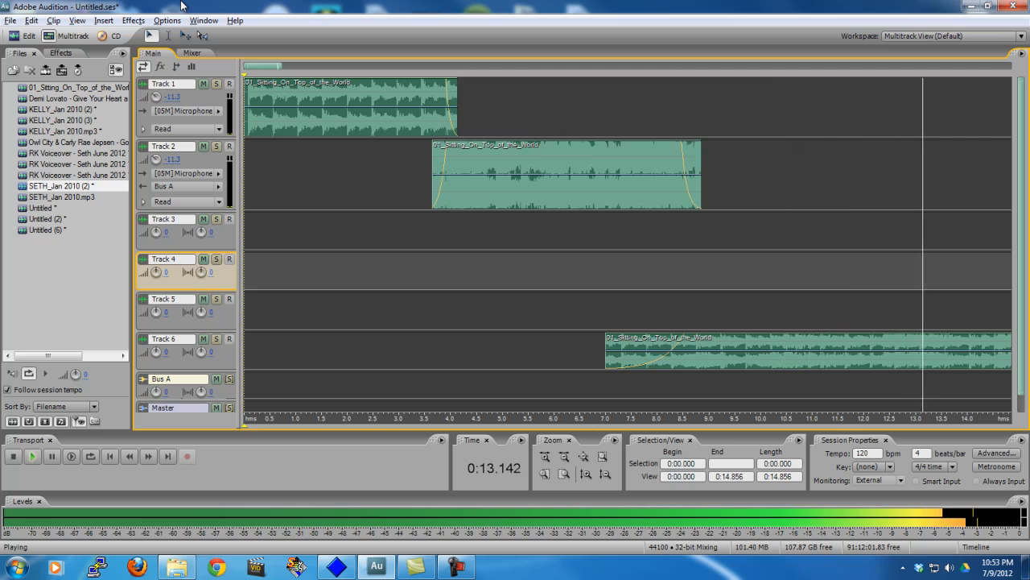
{"action": "key", "text": "space"}
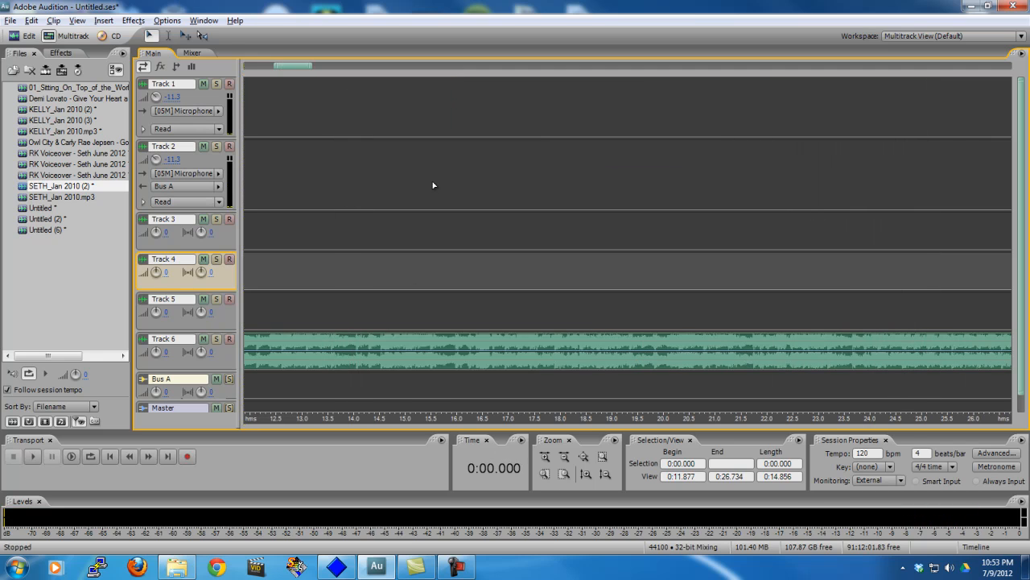
{"action": "left_click_drag", "start_coordinate": [433, 186], "coordinate": [31, 179]}
{"action": "left_click", "coordinate": [254, 178]}
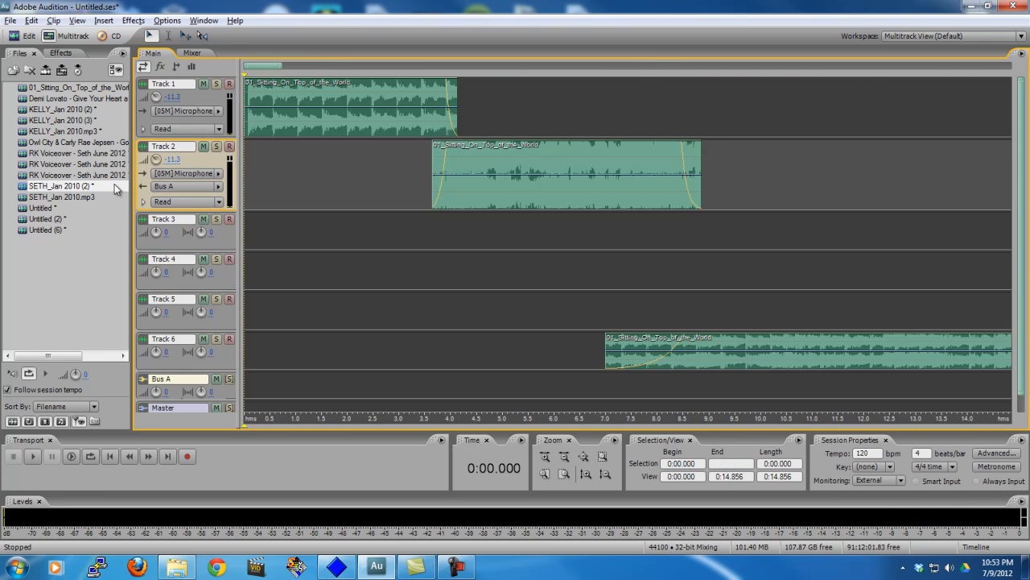
Open the voiceover files SETH_Jan 2010 (2) and KELLY_Jan 2010 (3) for editing and play each one
{"action": "double_click", "coordinate": [71, 191]}
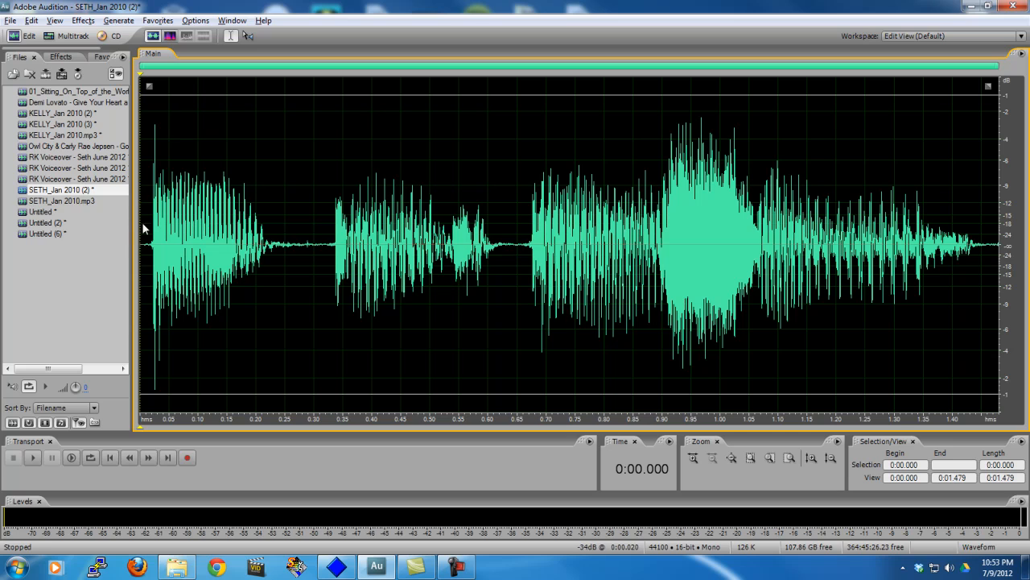
{"action": "key", "text": "space"}
{"action": "double_click", "coordinate": [65, 125]}
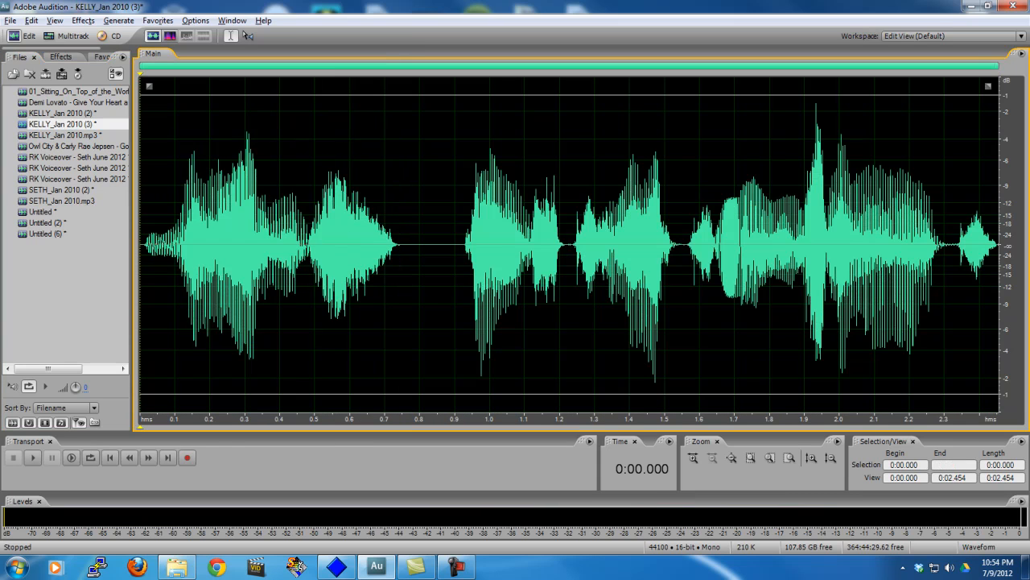
{"action": "key", "text": "space"}
{"action": "key", "text": "space"}
{"action": "key", "text": "space"}
Examine the waveforms of the KELLY_Jan 2010 (2), KELLY_Jan 2010 (3) and KELLY_Jan 2010.mp3 files
{"action": "double_click", "coordinate": [56, 113]}
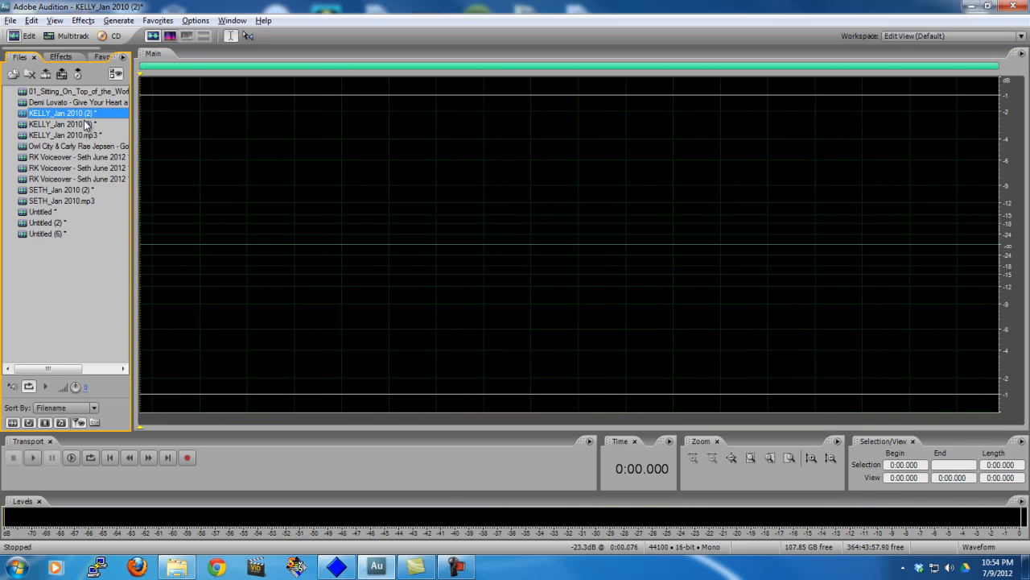
{"action": "left_click", "coordinate": [73, 126]}
{"action": "double_click", "coordinate": [73, 127]}
{"action": "double_click", "coordinate": [73, 136]}
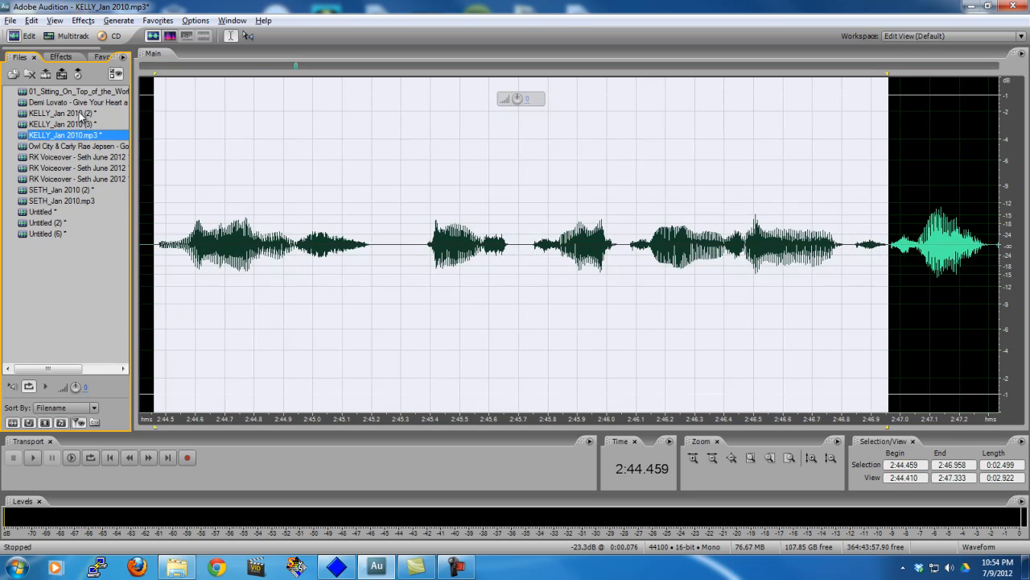
{"action": "double_click", "coordinate": [79, 114]}
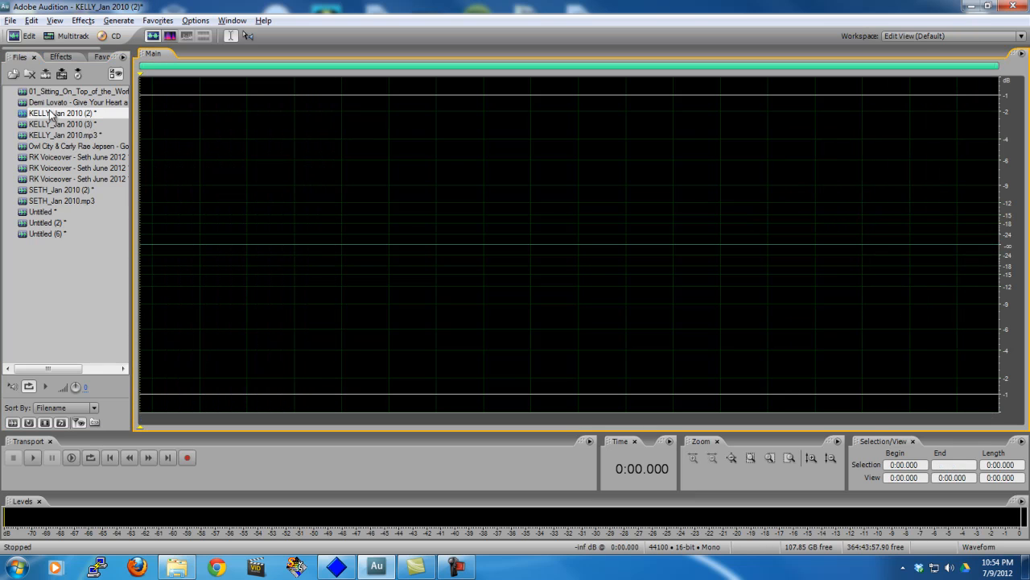
Open the file Untitled (2), select its whole waveform and play it
{"action": "double_click", "coordinate": [71, 233]}
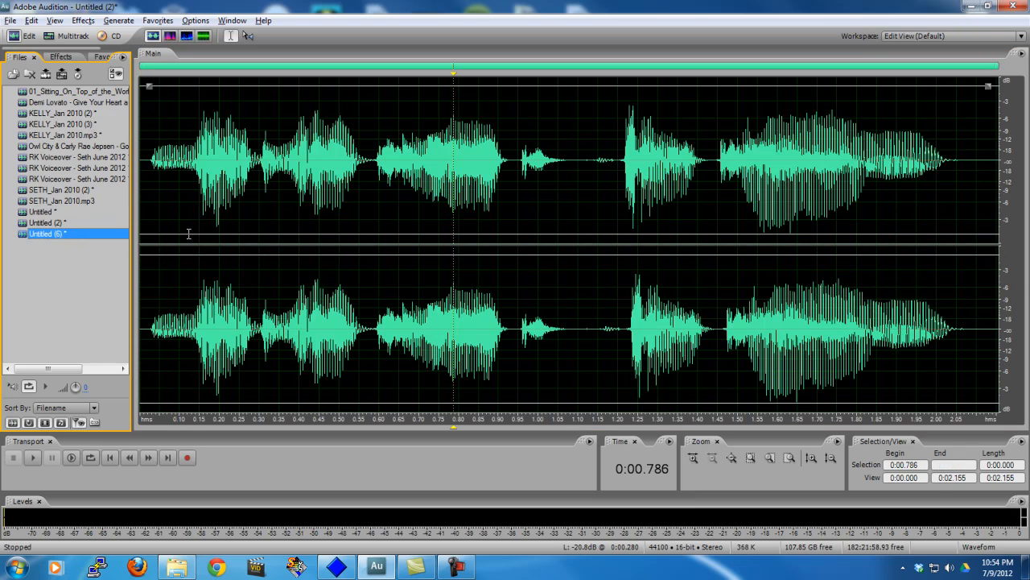
{"action": "left_click", "coordinate": [69, 224]}
{"action": "double_click", "coordinate": [374, 220]}
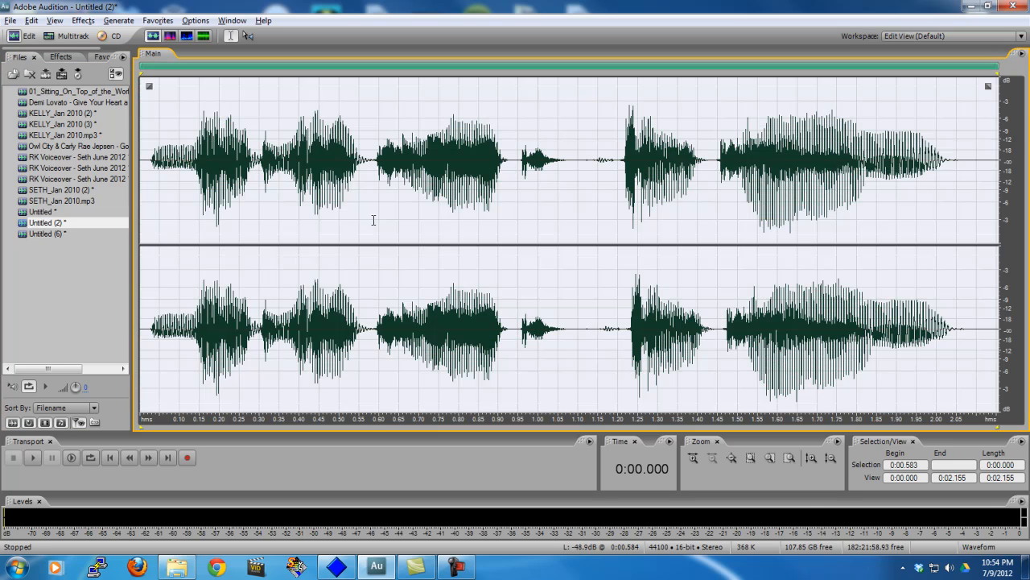
{"action": "key", "text": "space"}
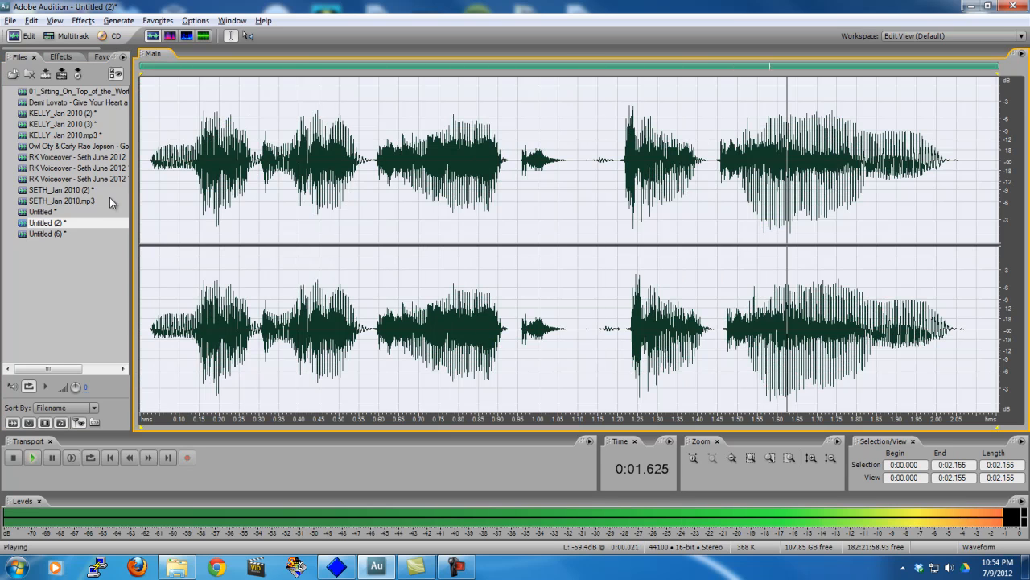
Open the file Untitled (6) and play it from the beginning
{"action": "left_click", "coordinate": [50, 234]}
{"action": "key", "text": "Escape"}
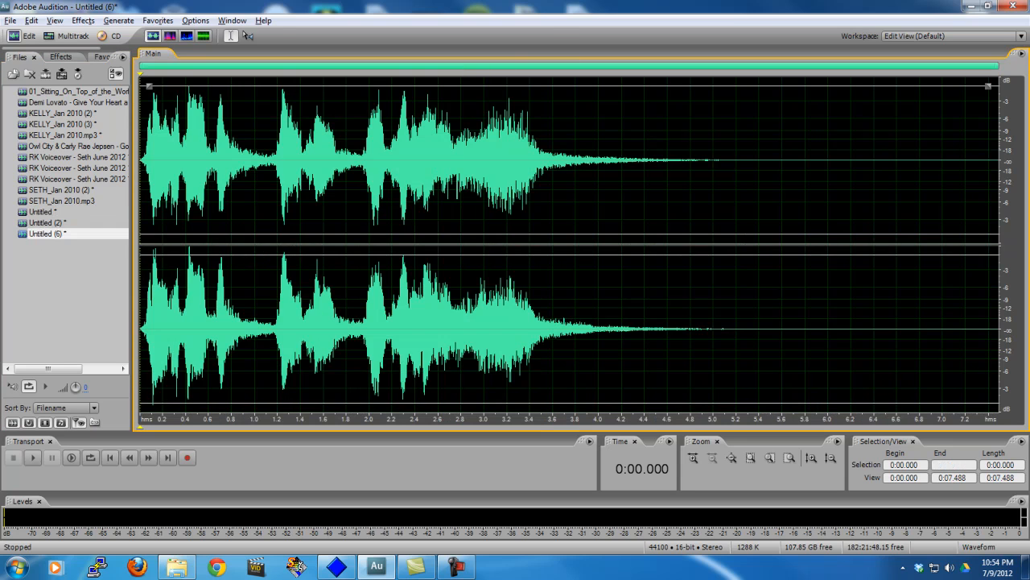
{"action": "left_click_drag", "start_coordinate": [350, 322], "coordinate": [139, 322]}
{"action": "key", "text": "Escape"}
{"action": "key", "text": "space"}
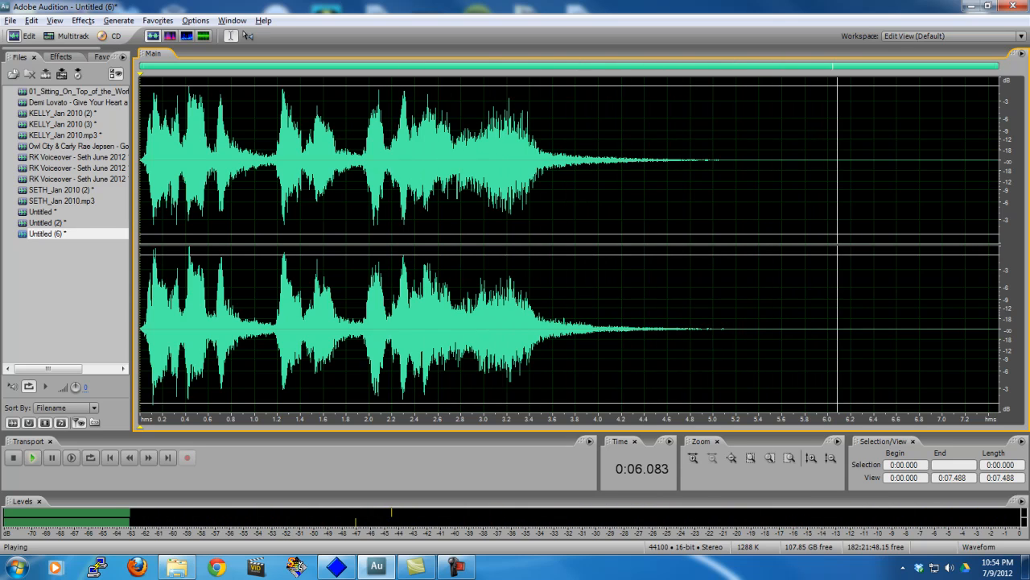
{"action": "key", "text": "space"}
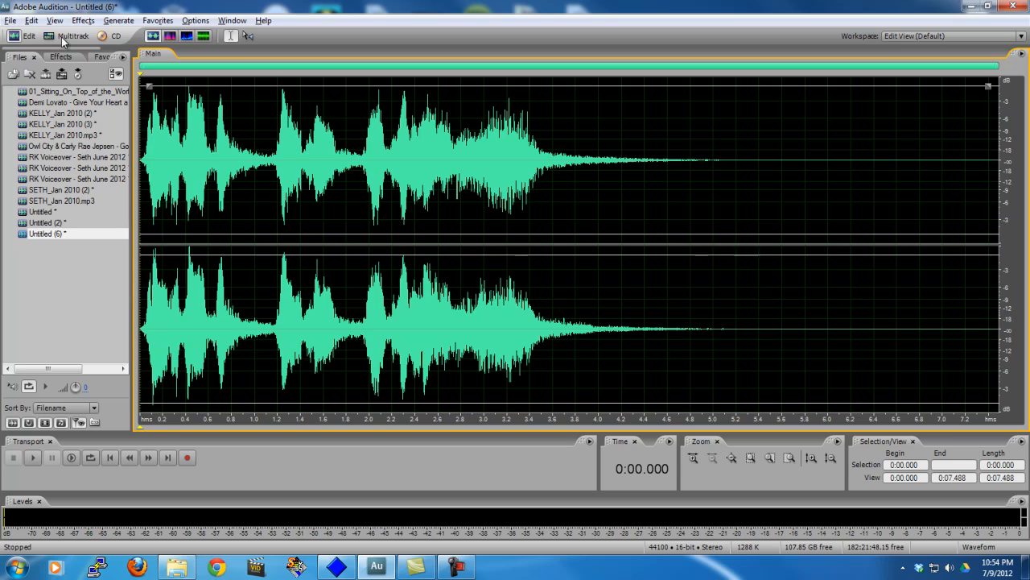
Return to the multitrack session and play the mix from 0:08.000 to find where the voiceover fits
{"action": "left_click", "coordinate": [61, 37]}
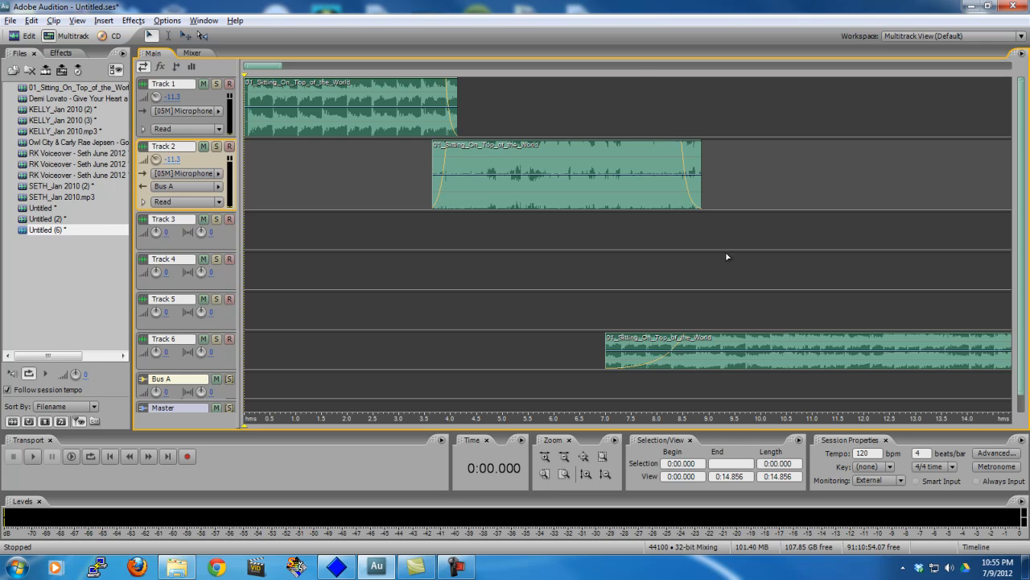
{"action": "left_click", "coordinate": [650, 270]}
{"action": "key", "text": "space"}
{"action": "key", "text": "space"}
{"action": "left_click", "coordinate": [796, 274]}
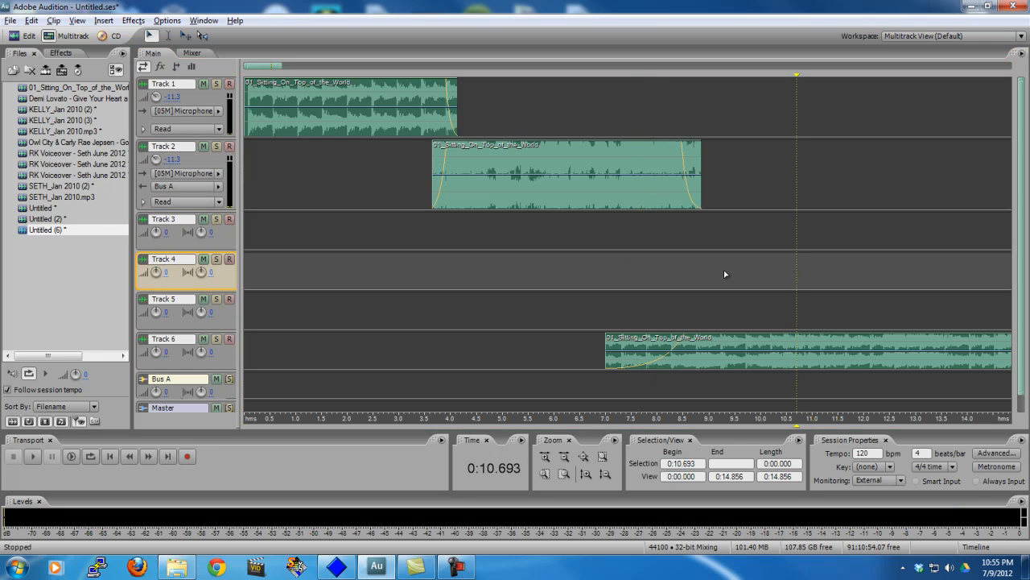
{"action": "left_click", "coordinate": [696, 277]}
{"action": "left_click", "coordinate": [692, 282]}
{"action": "left_click", "coordinate": [688, 281]}
{"action": "left_click", "coordinate": [656, 289]}
{"action": "key", "text": "space"}
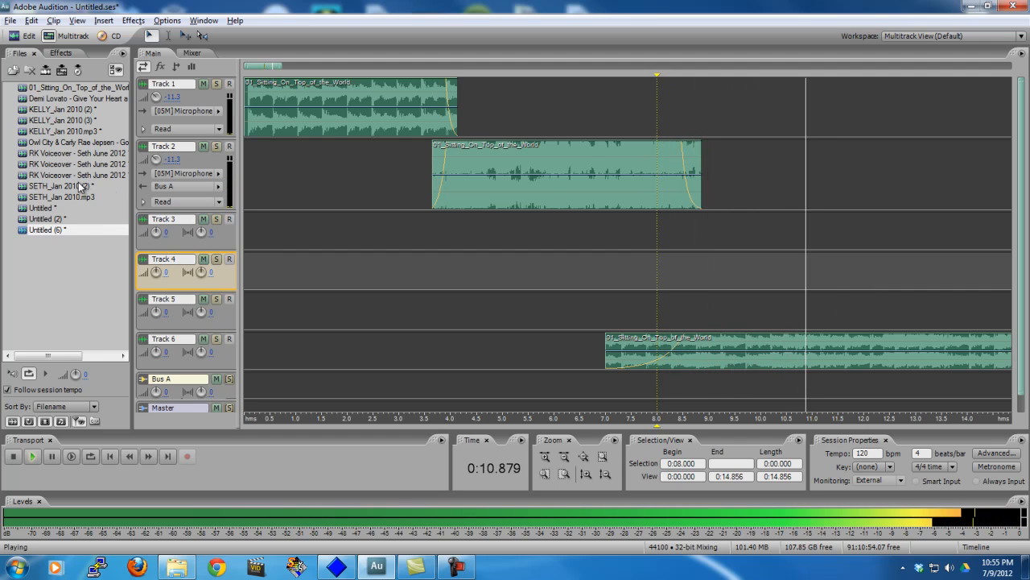
{"action": "key", "text": "space"}
Place SETH_Jan 2010 (2) on Track 3 starting at about 9.0 s, and play from just before it
{"action": "left_click_drag", "start_coordinate": [80, 187], "coordinate": [720, 240]}
{"action": "left_click", "coordinate": [700, 243]}
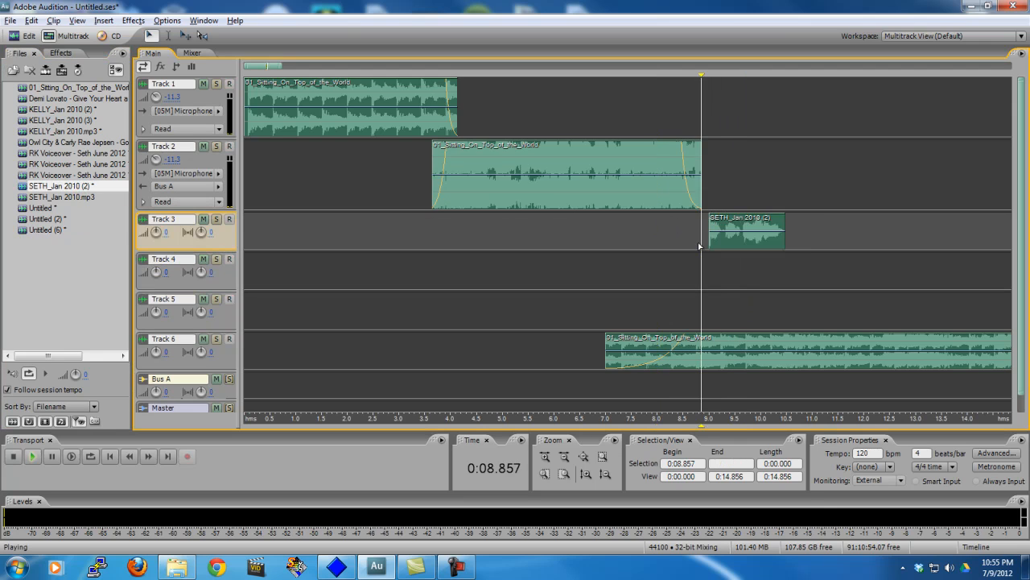
{"action": "key", "text": "space"}
{"action": "key", "text": "space"}
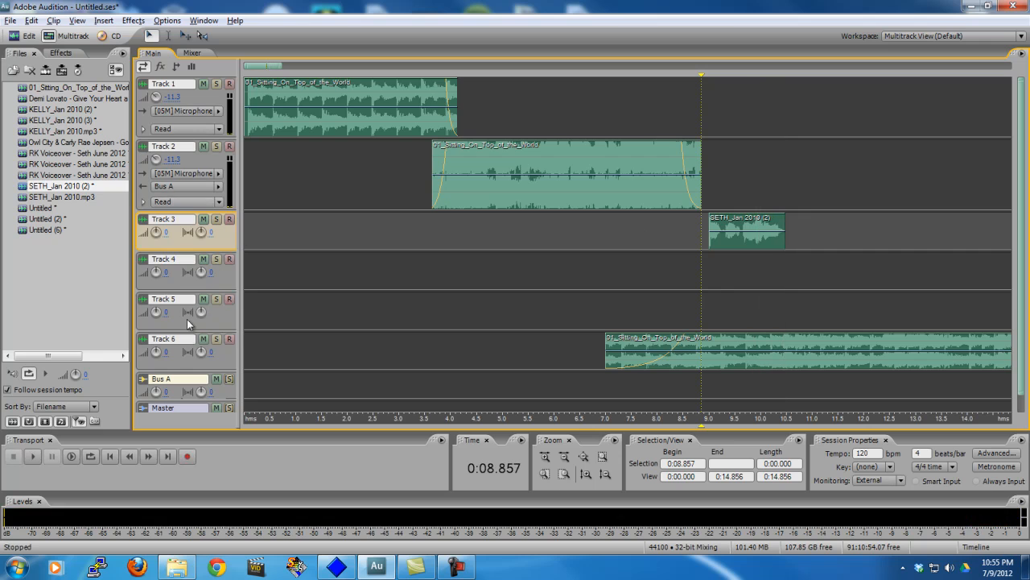
Lower the start of the Track 6 music clip's volume envelope, rising through points at about 7.8 s and 8.7 s
{"action": "left_click", "coordinate": [616, 339]}
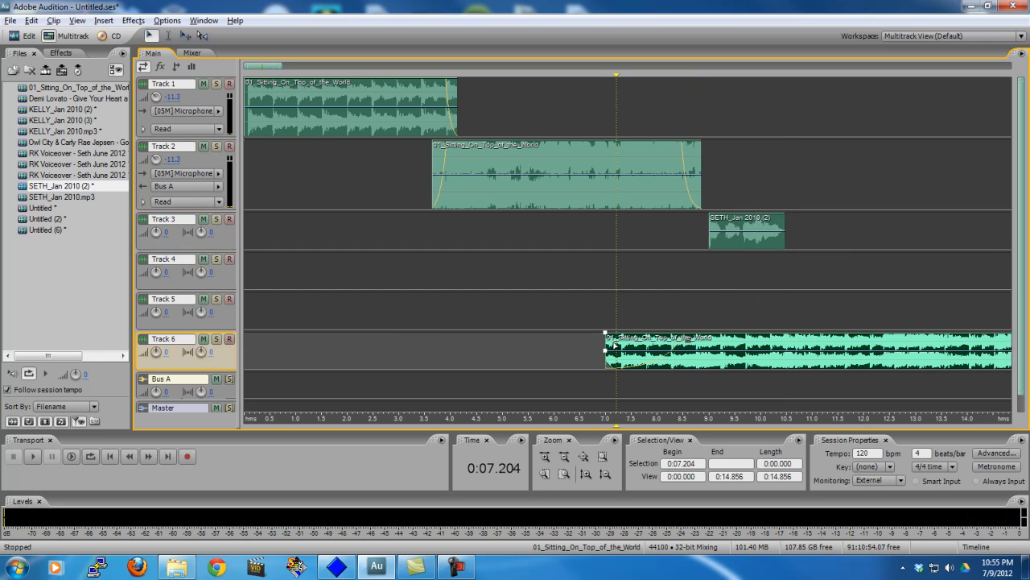
{"action": "left_click_drag", "start_coordinate": [573, 346], "coordinate": [1013, 346]}
{"action": "left_click", "coordinate": [384, 365]}
{"action": "left_click", "coordinate": [471, 347]}
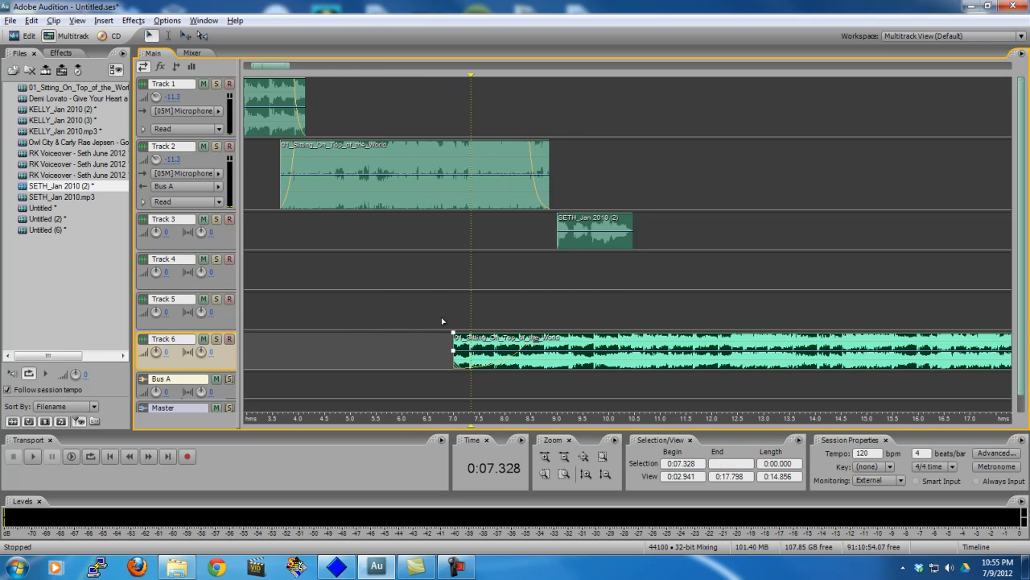
{"action": "left_click", "coordinate": [491, 333]}
{"action": "left_click", "coordinate": [538, 333]}
{"action": "left_click_drag", "start_coordinate": [492, 338], "coordinate": [445, 350]}
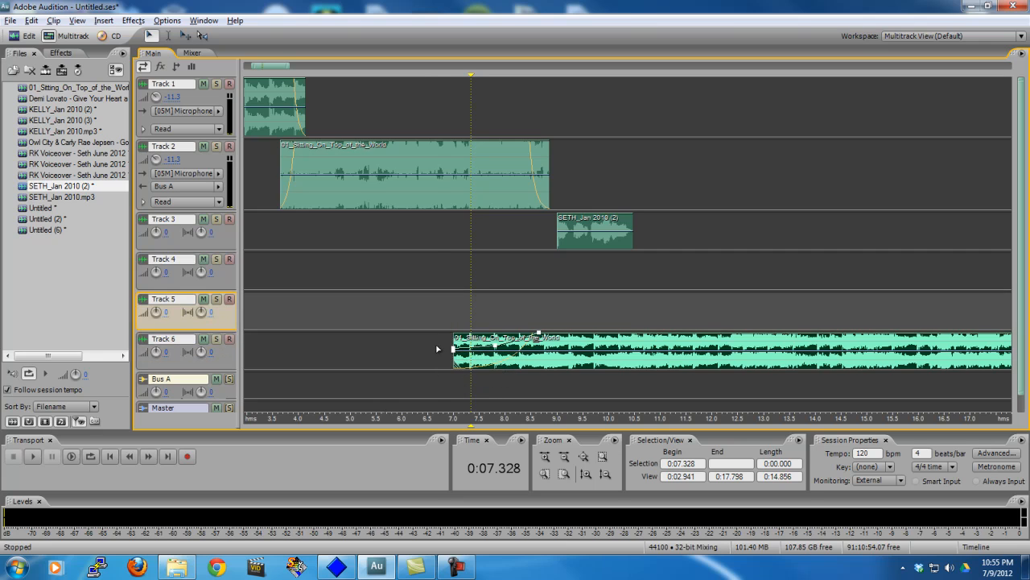
{"action": "left_click", "coordinate": [437, 350]}
{"action": "key", "text": "space"}
{"action": "left_click", "coordinate": [538, 350]}
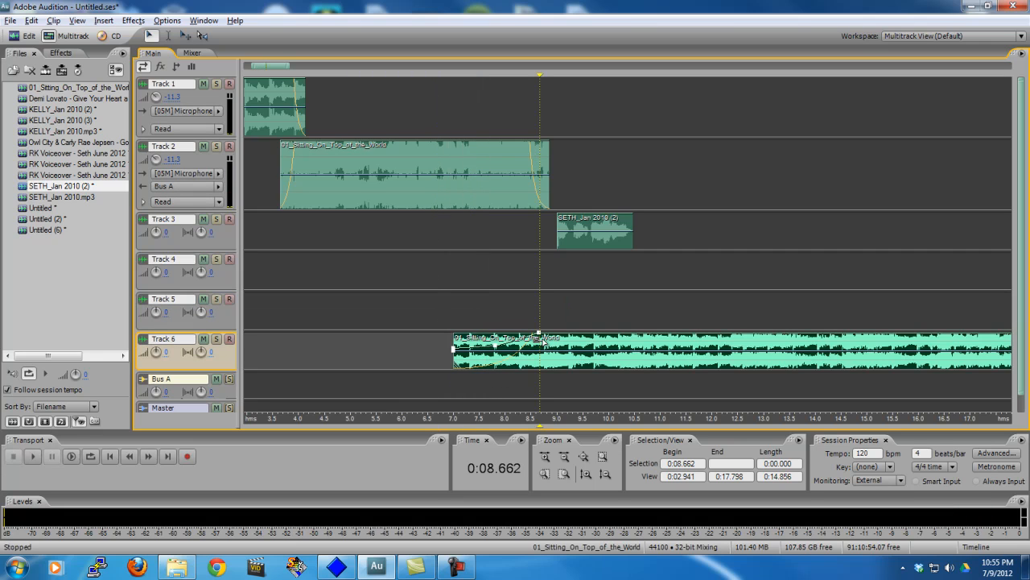
Move the 8.7 s volume point on the Track 6 clip to about 11.6 s at a reduced level, and play from there
{"action": "left_click_drag", "start_coordinate": [539, 334], "coordinate": [689, 340]}
{"action": "left_click", "coordinate": [682, 316]}
{"action": "key", "text": "space"}
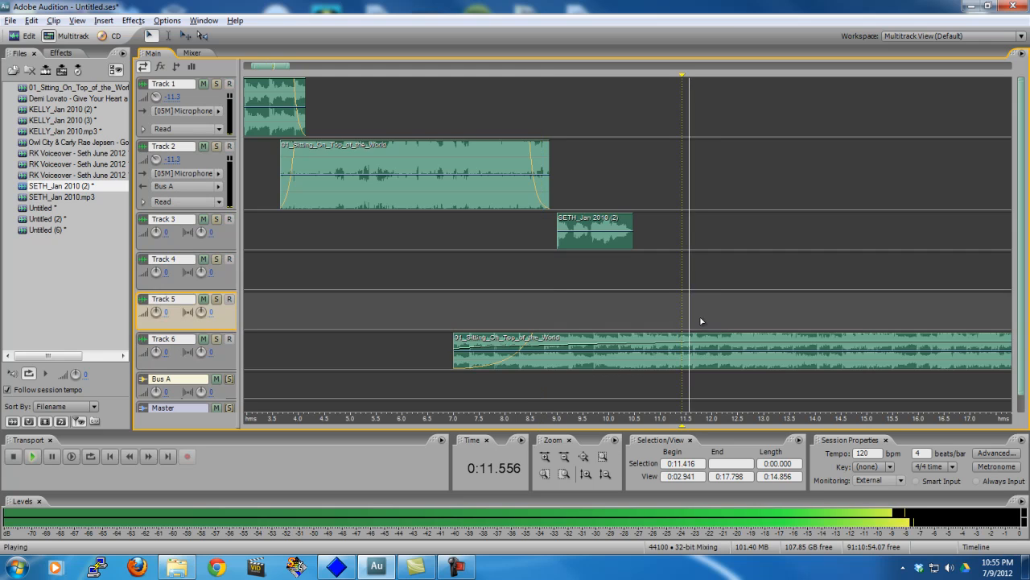
{"action": "key", "text": "space"}
Add a full-volume envelope point at about 12.5 s on the Track 6 clip and play the rise
{"action": "left_click", "coordinate": [730, 350]}
{"action": "left_click_drag", "start_coordinate": [732, 341], "coordinate": [737, 323]}
{"action": "left_click", "coordinate": [678, 318]}
{"action": "key", "text": "space"}
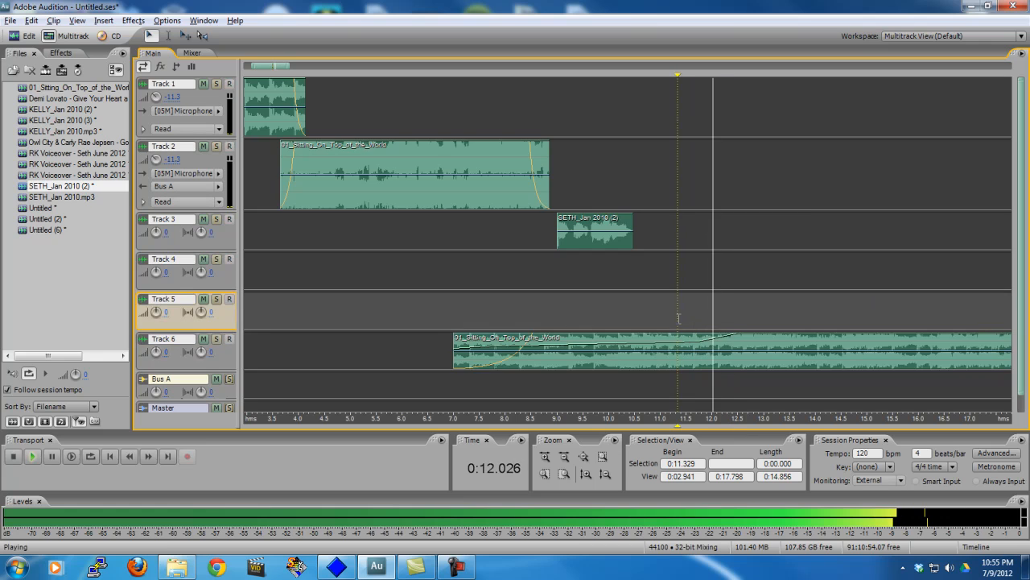
{"action": "key", "text": "space"}
Lower the Track 6 volume envelope at about 7.8 s and 11.8 s to flatten the dip, and play from 0:06.580
{"action": "left_click", "coordinate": [707, 349]}
{"action": "left_click_drag", "start_coordinate": [698, 341], "coordinate": [701, 350]}
{"action": "left_click_drag", "start_coordinate": [495, 347], "coordinate": [496, 352]}
{"action": "left_click", "coordinate": [517, 261]}
{"action": "left_click", "coordinate": [433, 272]}
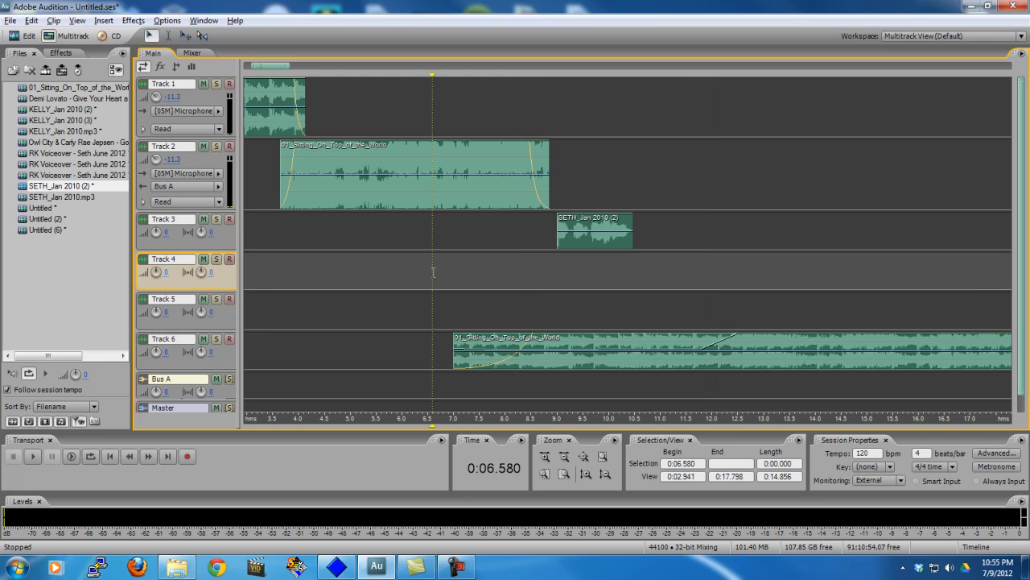
{"action": "key", "text": "space"}
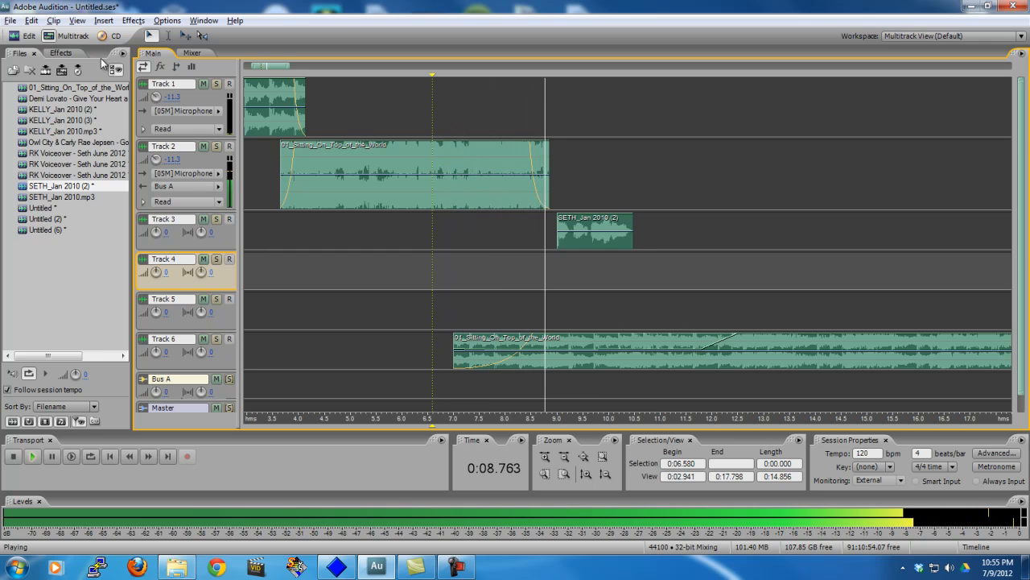
{"action": "key", "text": "space"}
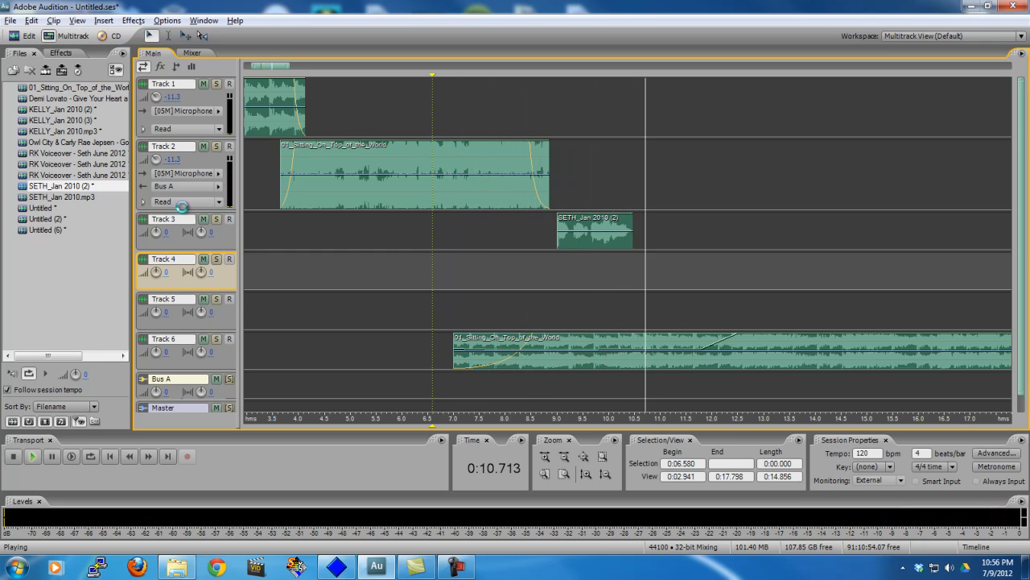
Move the Track 3 voiceover clip earlier to start at about 8.6 s, and play from 0:08.000
{"action": "left_click_drag", "start_coordinate": [631, 243], "coordinate": [609, 248]}
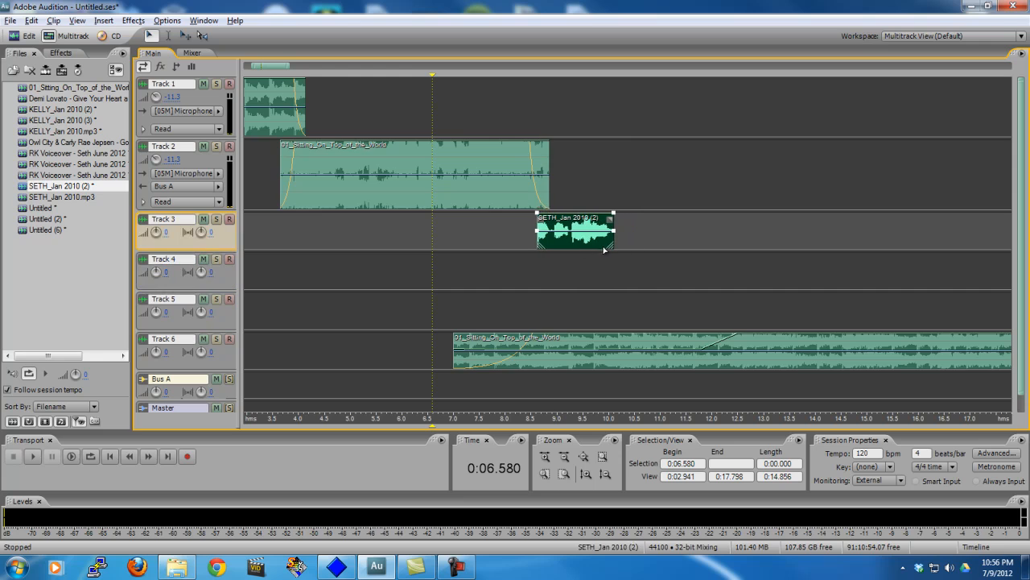
{"action": "left_click", "coordinate": [503, 270]}
{"action": "key", "text": "space"}
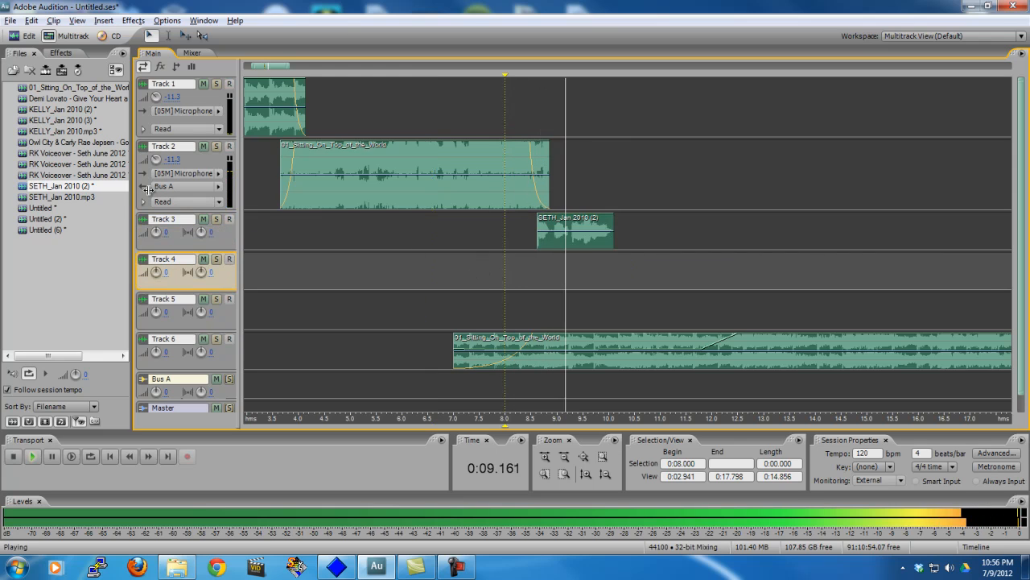
{"action": "key", "text": "space"}
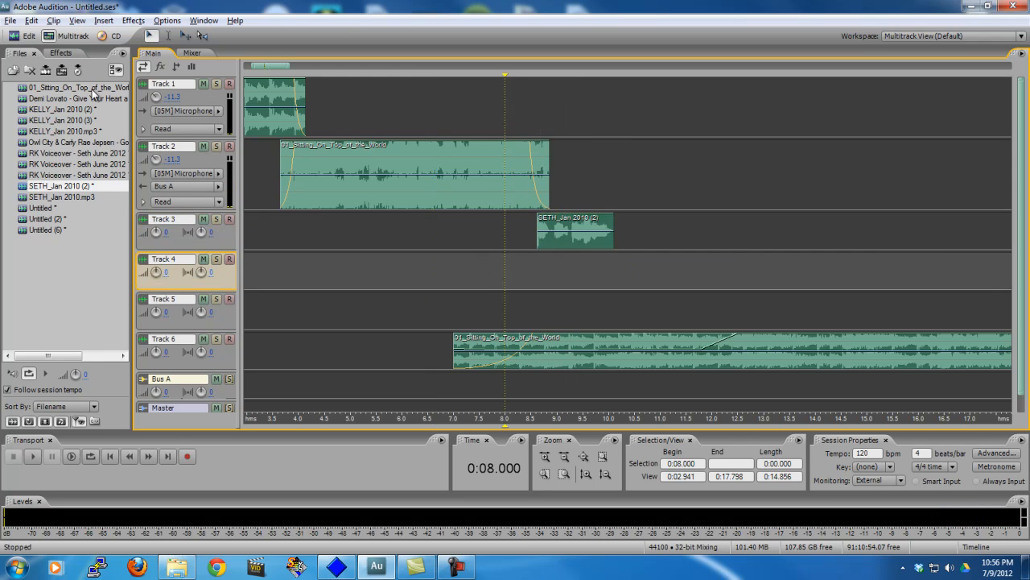
Place Untitled (2) on Track 4 directly after the Track 3 voiceover, starting at about 9.9 s, checking its timing by playback
{"action": "left_click_drag", "start_coordinate": [58, 224], "coordinate": [624, 283]}
{"action": "left_click", "coordinate": [585, 274]}
{"action": "key", "text": "space"}
{"action": "key", "text": "space"}
{"action": "key", "text": "space"}
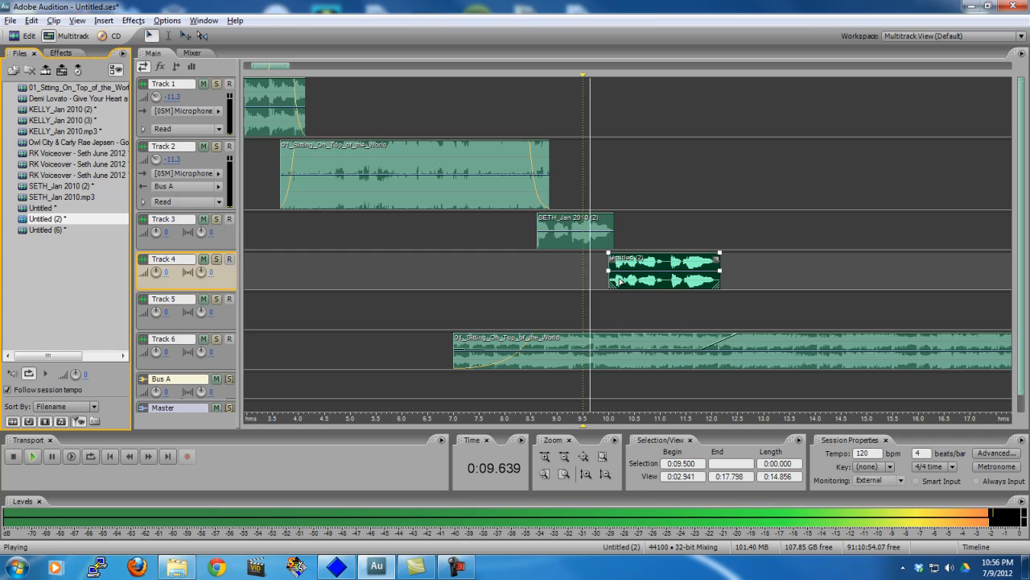
{"action": "key", "text": "space"}
{"action": "left_click_drag", "start_coordinate": [688, 286], "coordinate": [680, 286]}
Split the Track 4 voiceover clip at 0:11.000 and move its second part to start at about 11.6 s
{"action": "right_click", "coordinate": [659, 281]}
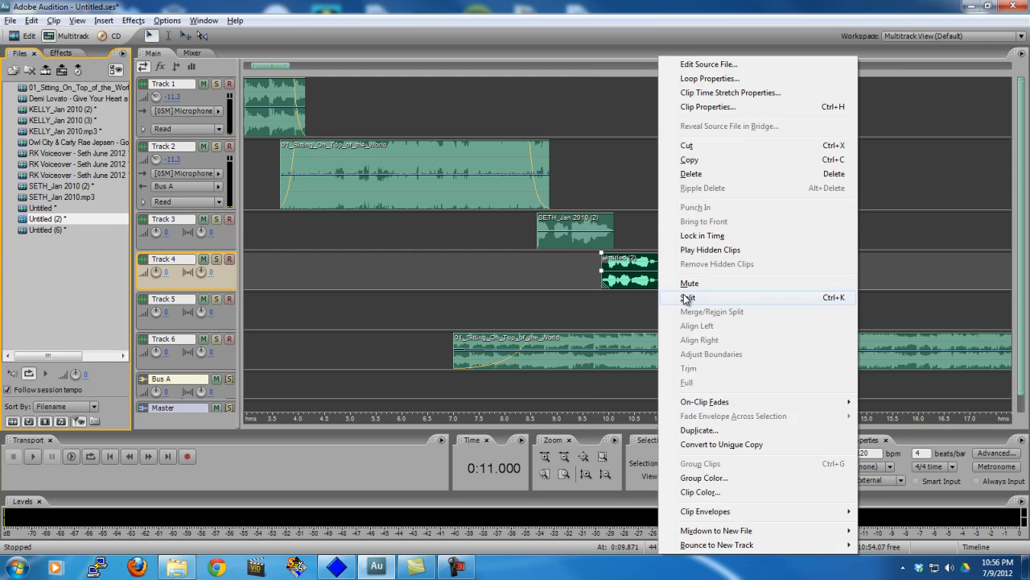
{"action": "left_click", "coordinate": [687, 298]}
{"action": "left_click_drag", "start_coordinate": [683, 276], "coordinate": [711, 274]}
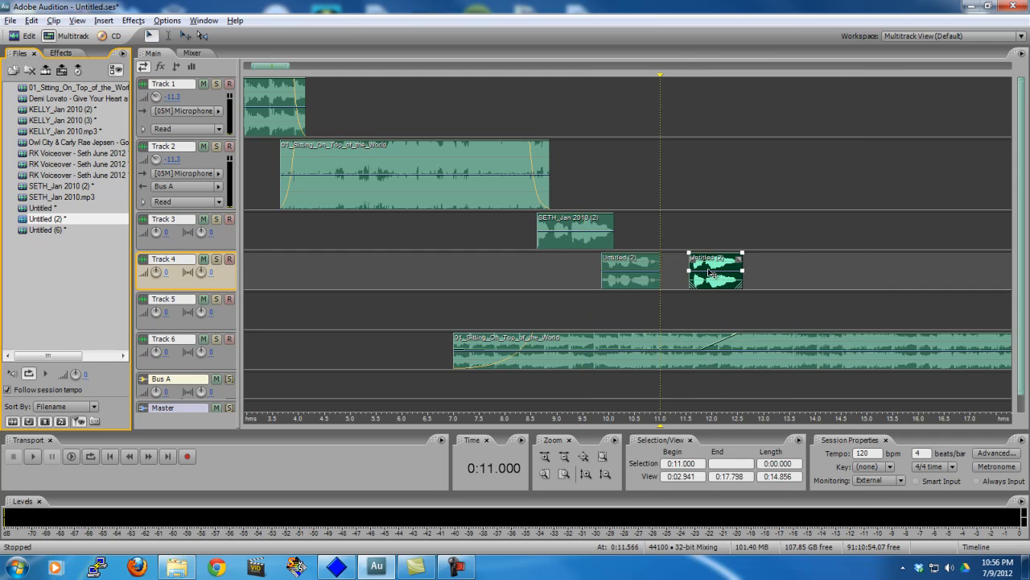
Fine-tune the second Track 4 clip to start at about 11.52 s, checking its timing by playback from 0:09.833
{"action": "left_click", "coordinate": [690, 304]}
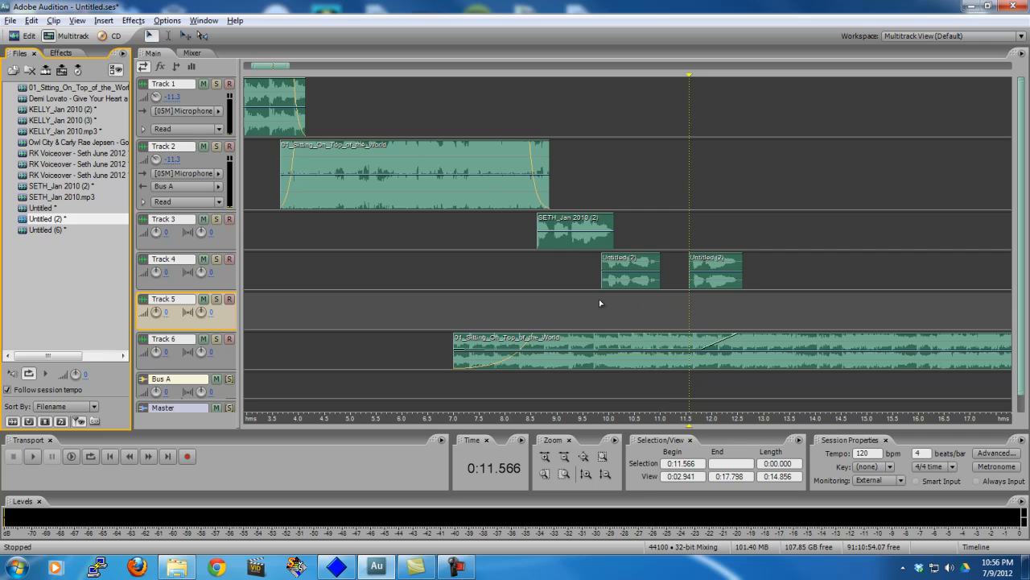
{"action": "left_click", "coordinate": [545, 457]}
{"action": "left_click", "coordinate": [546, 456]}
{"action": "left_click", "coordinate": [648, 285]}
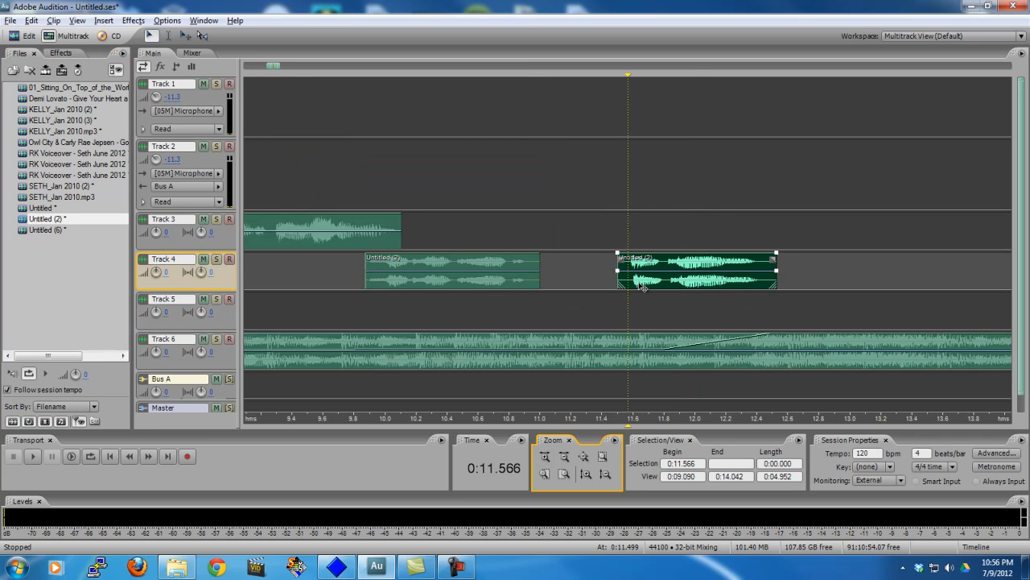
{"action": "left_click", "coordinate": [359, 306]}
{"action": "key", "text": "space"}
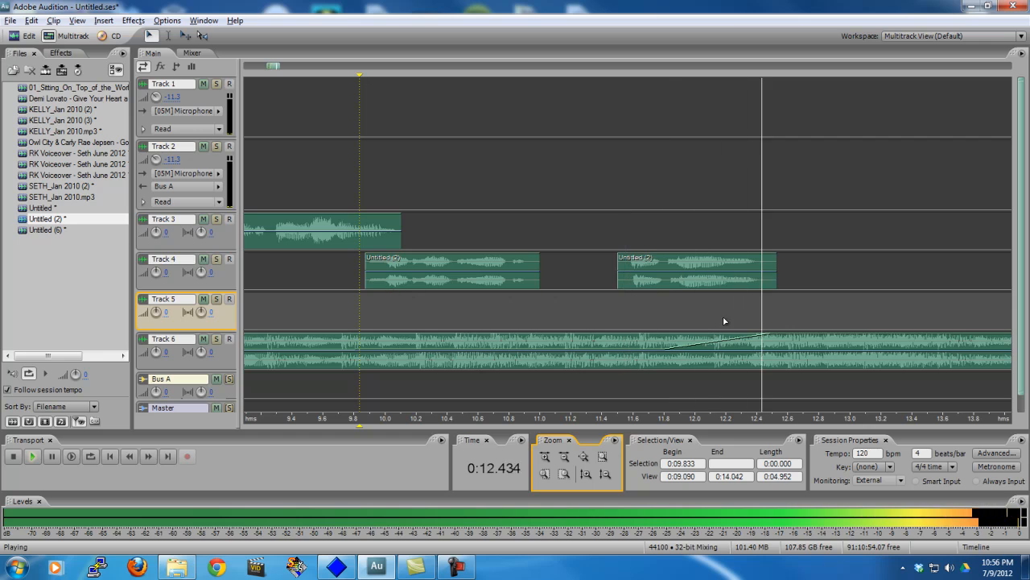
{"action": "key", "text": "space"}
{"action": "left_click_drag", "start_coordinate": [705, 288], "coordinate": [712, 290]}
{"action": "left_click", "coordinate": [632, 283]}
{"action": "left_click", "coordinate": [642, 283]}
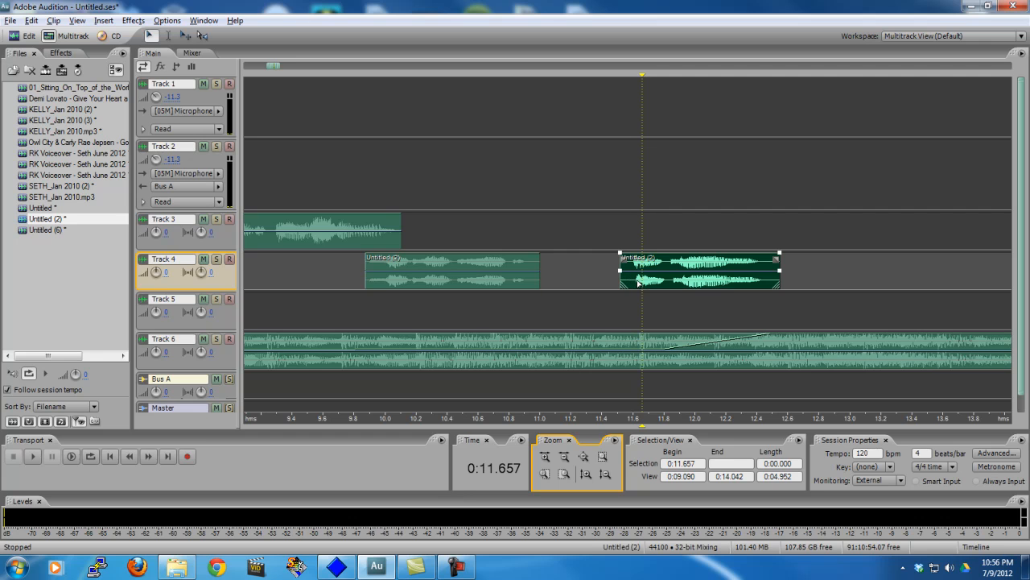
Open the second Track 4 clip for waveform editing and copy the range 0:11.588 to 0:12.492 to a new file
{"action": "double_click", "coordinate": [642, 281]}
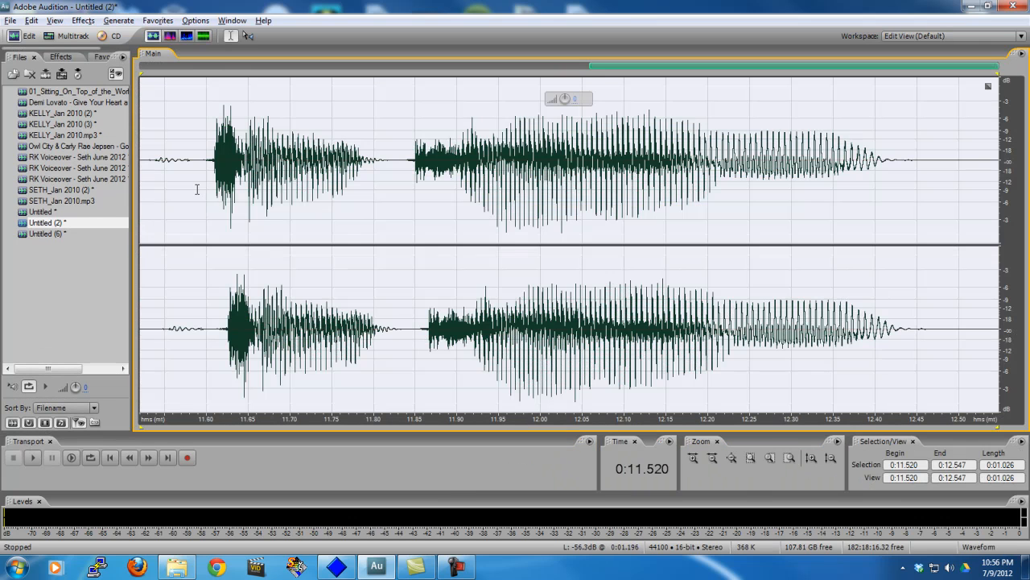
{"action": "left_click", "coordinate": [197, 189]}
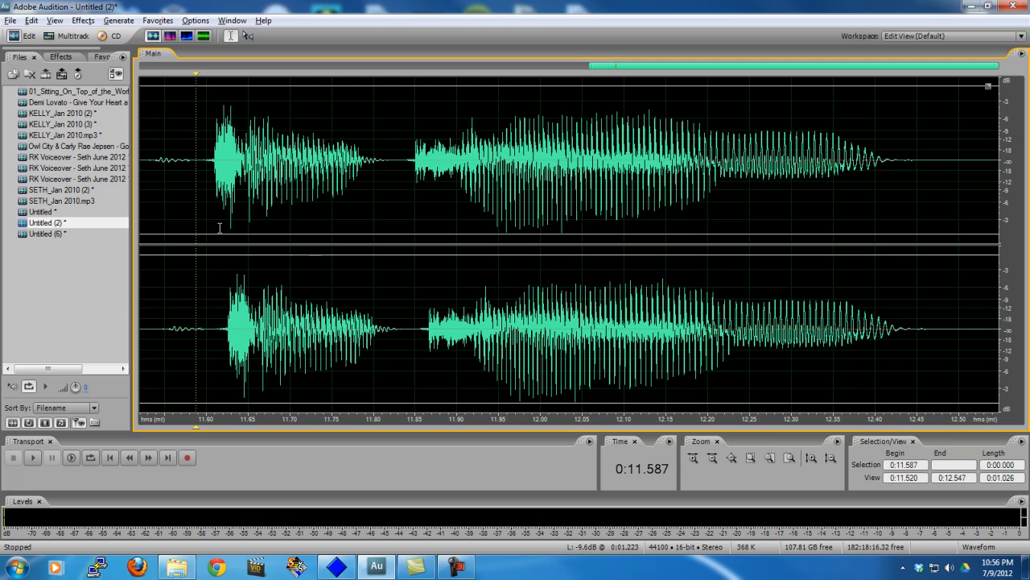
{"action": "key", "text": "space"}
{"action": "left_click", "coordinate": [834, 234], "text": "shift"}
{"action": "left_click", "coordinate": [210, 292]}
{"action": "left_click_drag", "start_coordinate": [197, 197], "coordinate": [951, 249]}
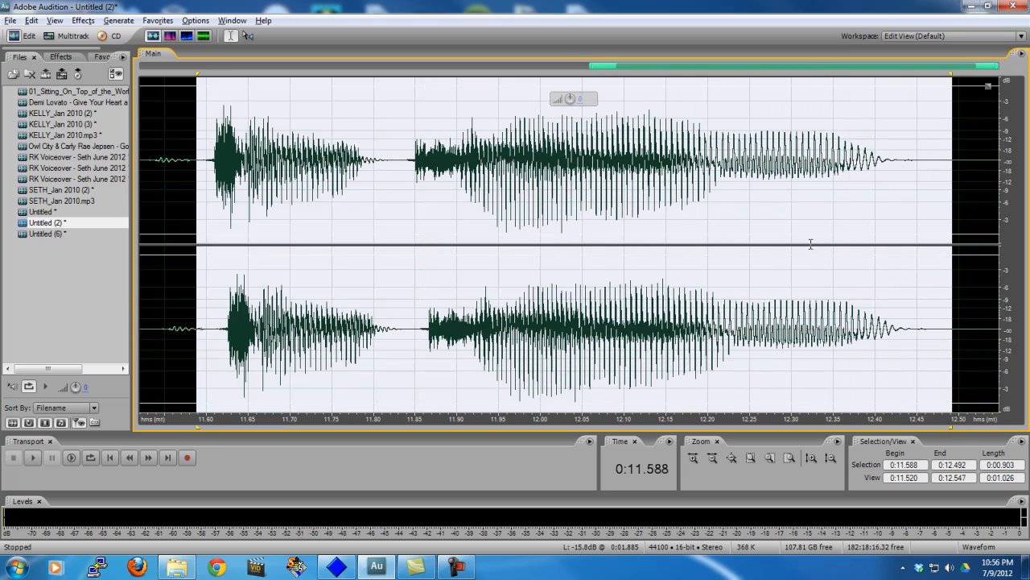
{"action": "right_click", "coordinate": [754, 346]}
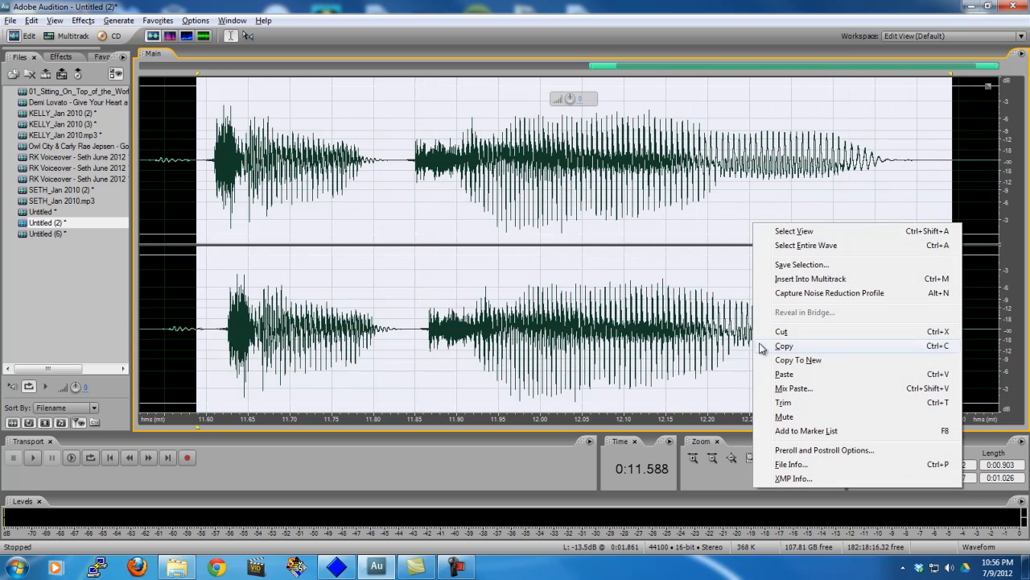
{"action": "left_click", "coordinate": [829, 365]}
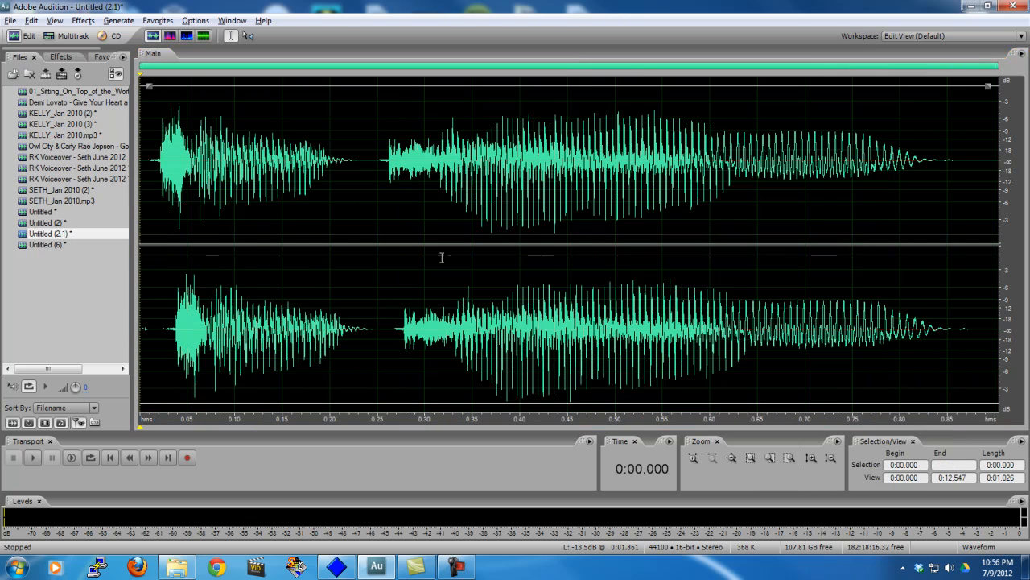
Insert 4 seconds of silence at the beginning of the new file Untitled (2.1)
{"action": "left_click_drag", "start_coordinate": [311, 239], "coordinate": [28, 234]}
{"action": "left_click", "coordinate": [144, 104]}
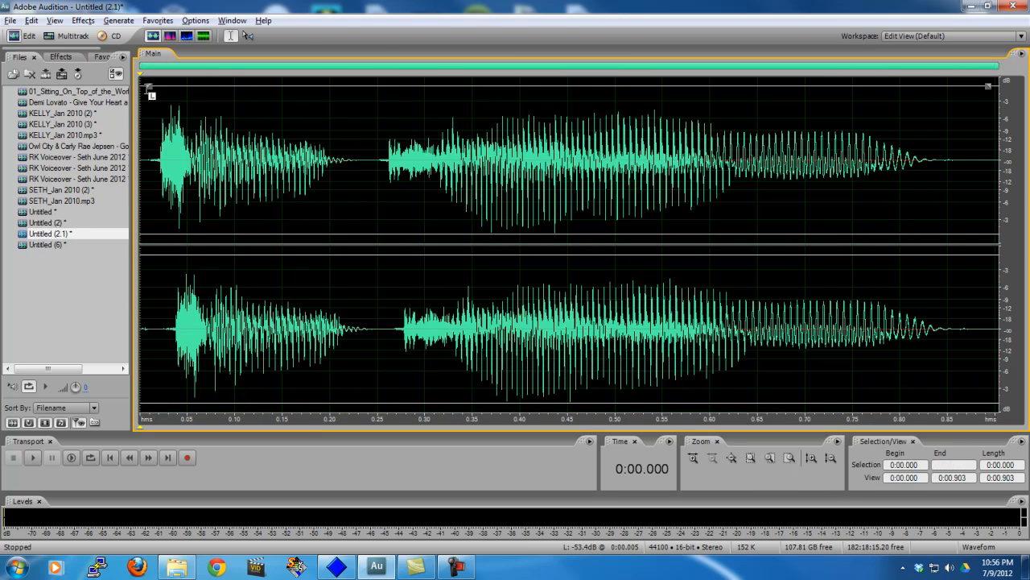
{"action": "left_click", "coordinate": [55, 20]}
{"action": "mouse_move", "coordinate": [83, 20]}
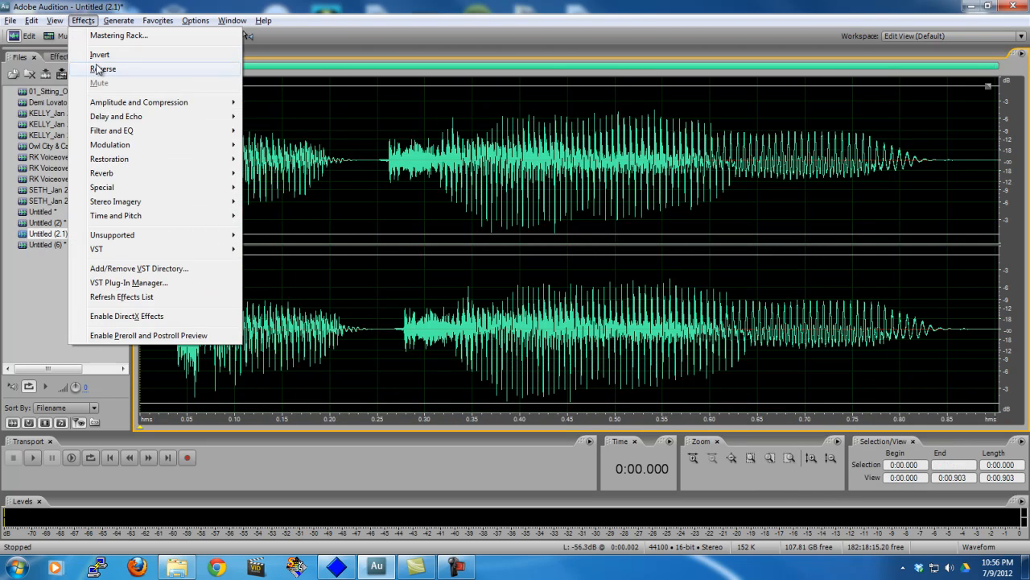
{"action": "left_click", "coordinate": [123, 36]}
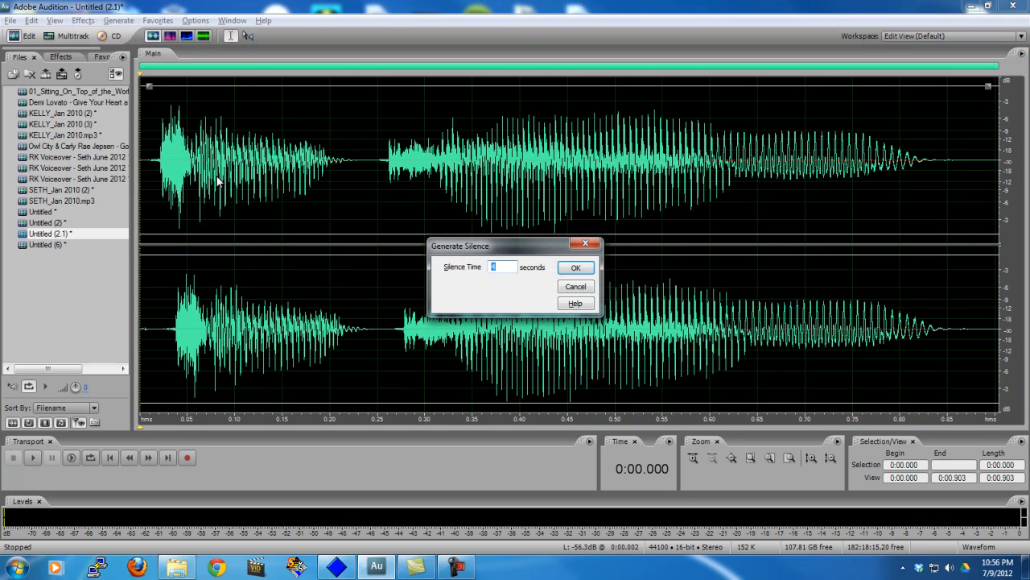
{"action": "key", "text": "Return"}
Reverse the whole waveform, including the inserted silence
{"action": "left_click", "coordinate": [118, 20]}
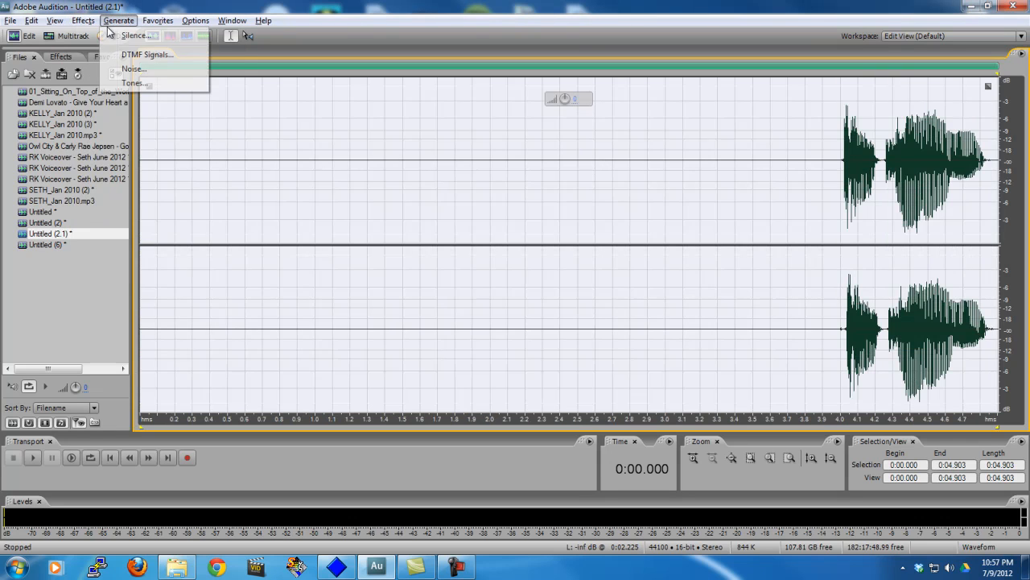
{"action": "mouse_move", "coordinate": [87, 21]}
{"action": "left_click", "coordinate": [103, 69]}
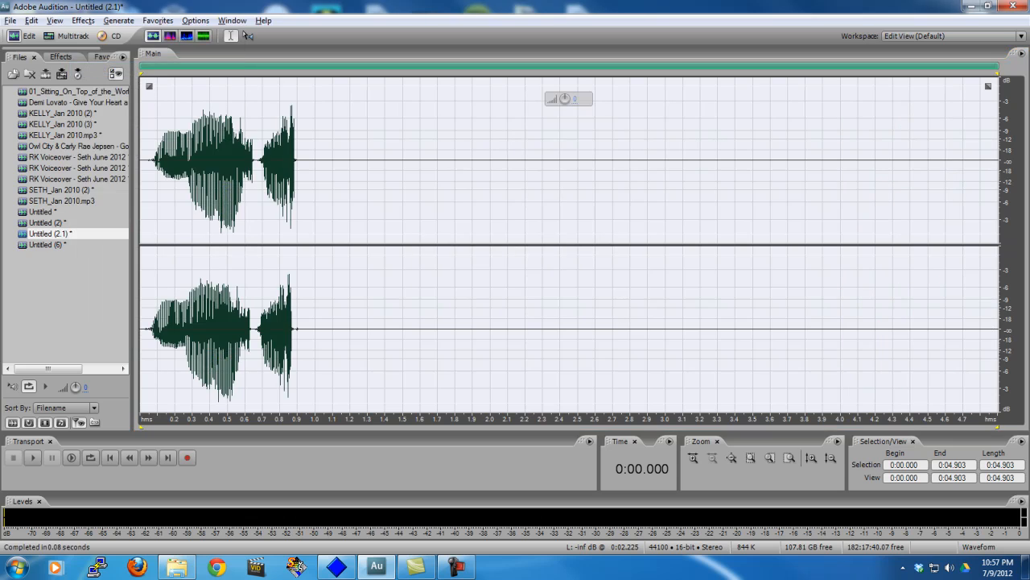
Apply Full Reverb to the range 0:00.669 to 0:04.903, with dry 100%, wet reverb 90.7% and early reflections 27.8%
{"action": "left_click", "coordinate": [286, 199]}
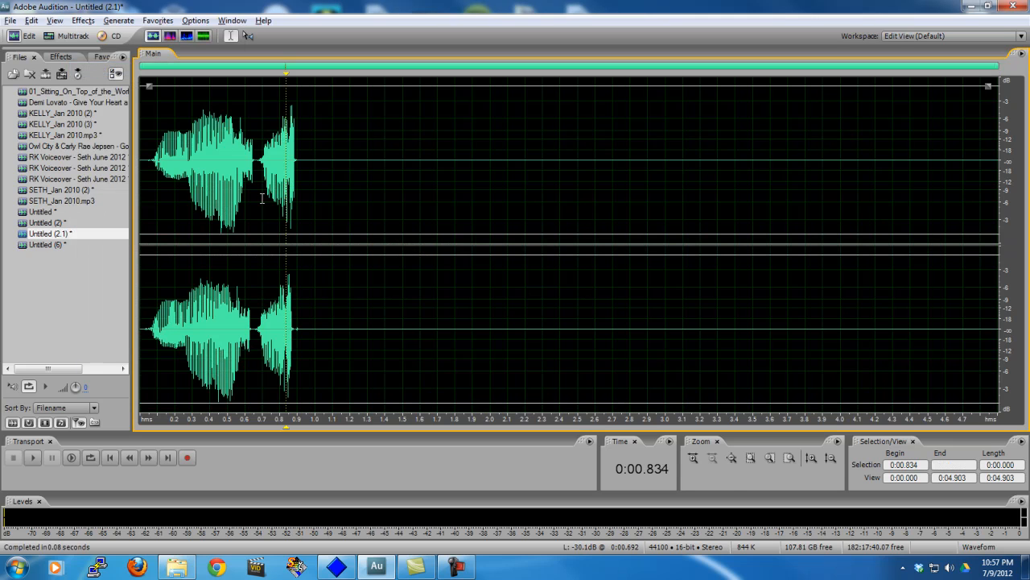
{"action": "left_click_drag", "start_coordinate": [257, 199], "coordinate": [998, 201]}
{"action": "key", "text": "space"}
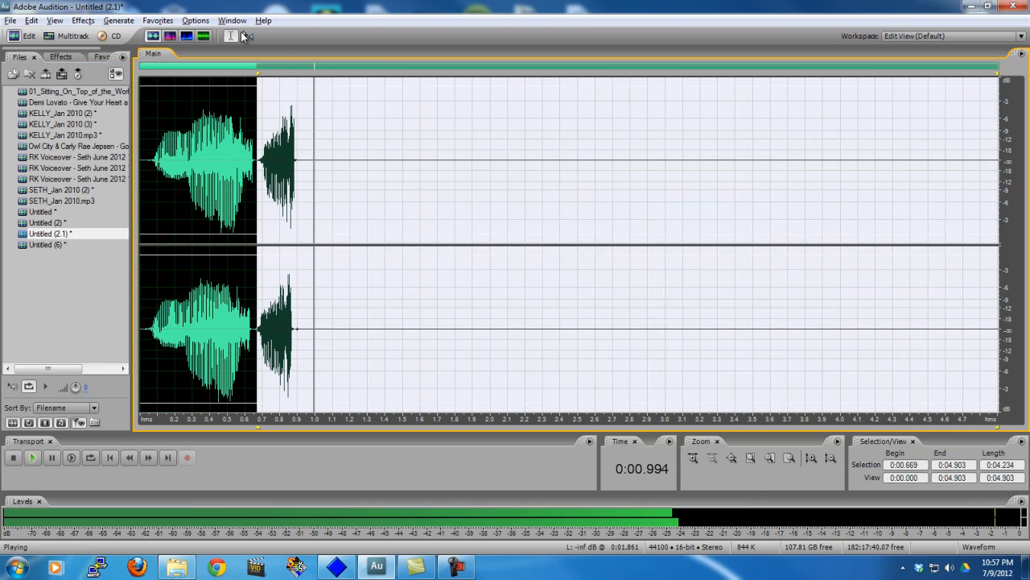
{"action": "key", "text": "space"}
{"action": "left_click", "coordinate": [82, 20]}
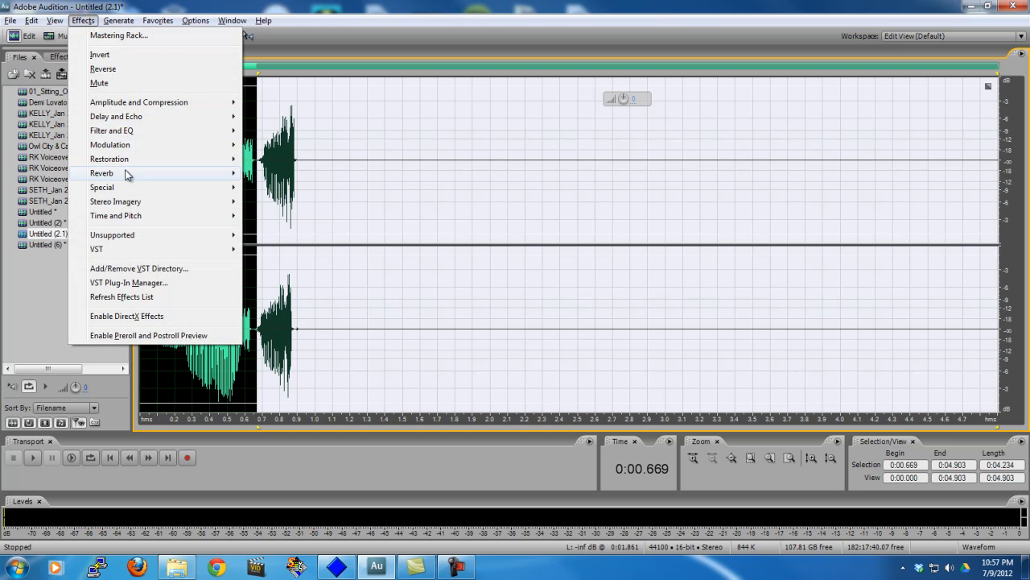
{"action": "mouse_move", "coordinate": [127, 176]}
{"action": "left_click", "coordinate": [280, 187]}
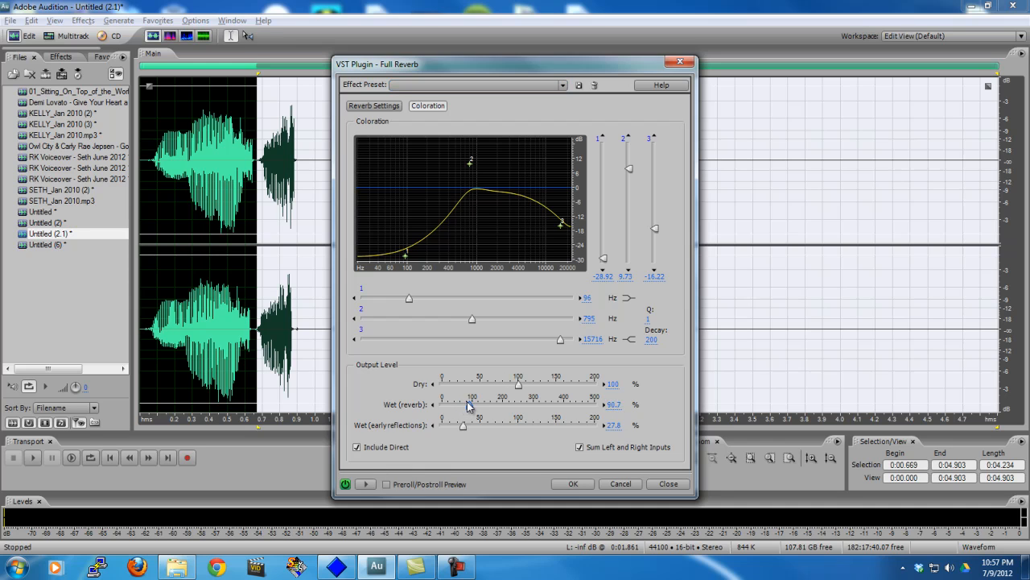
{"action": "left_click", "coordinate": [572, 484]}
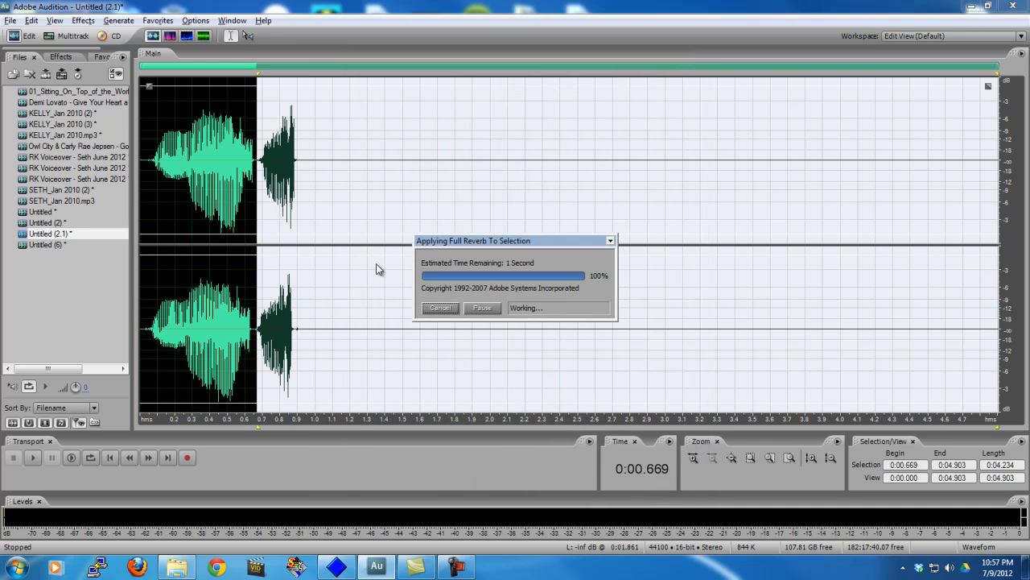
Reverse the entire reverbed waveform so the voice runs forward with the reverb tail leading into it
{"action": "key", "text": "ctrl+a"}
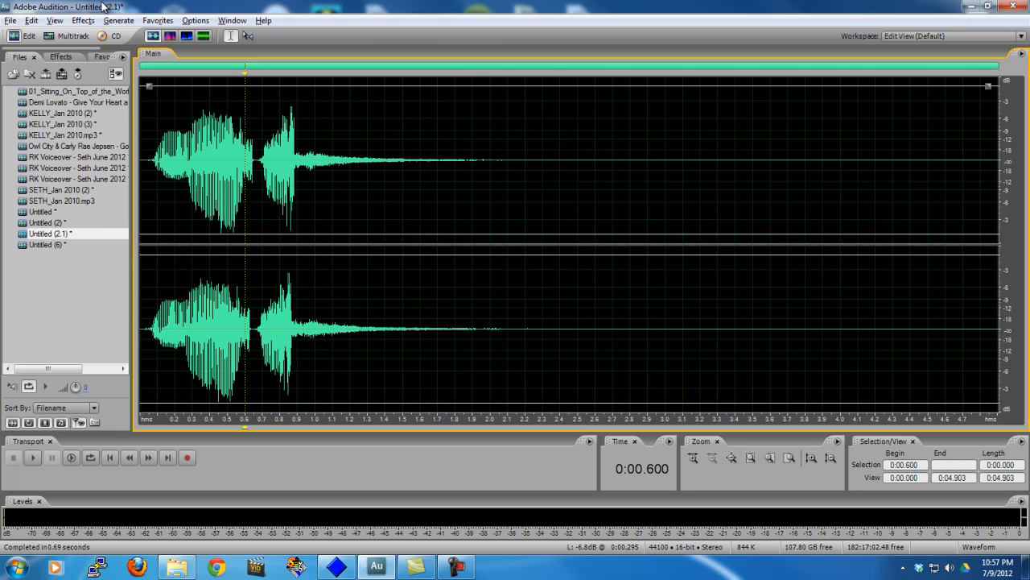
{"action": "left_click", "coordinate": [83, 20]}
{"action": "left_click", "coordinate": [113, 70]}
Delete the first 3 seconds of Untitled (2.1), from 0:00.000 to 0:03.000
{"action": "left_click_drag", "start_coordinate": [726, 177], "coordinate": [132, 179]}
{"action": "left_click", "coordinate": [667, 188], "text": "shift"}
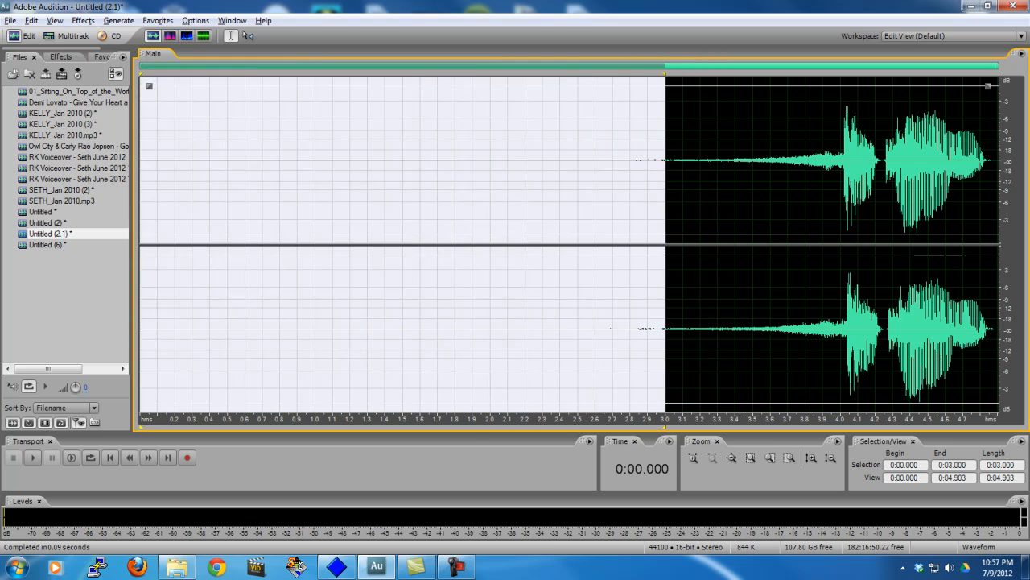
{"action": "key", "text": "Delete"}
Fade in the start of the trimmed waveform over about 0.5 s and play it through
{"action": "key", "text": "space"}
{"action": "key", "text": "space"}
{"action": "mouse_move", "coordinate": [148, 86]}
{"action": "left_mouse_down"}
{"action": "mouse_move", "coordinate": [317, 96]}
{"action": "mouse_move", "coordinate": [370, 76]}
{"action": "left_mouse_up"}
{"action": "key", "text": "ctrl+a"}
{"action": "key", "text": "space"}
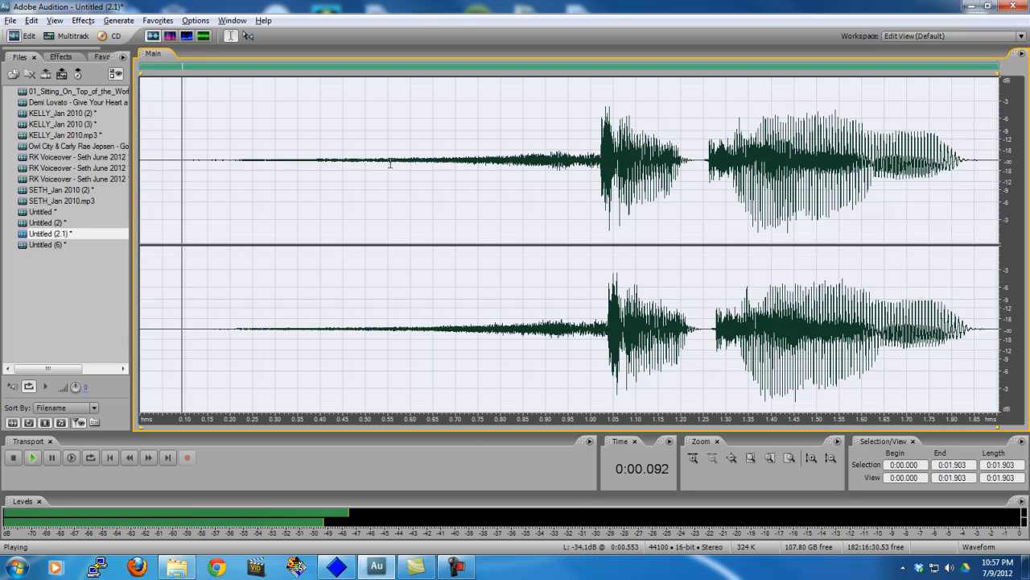
Return to the multitrack session and delete the second Untitled (2) clip from Track 4
{"action": "left_click", "coordinate": [48, 36]}
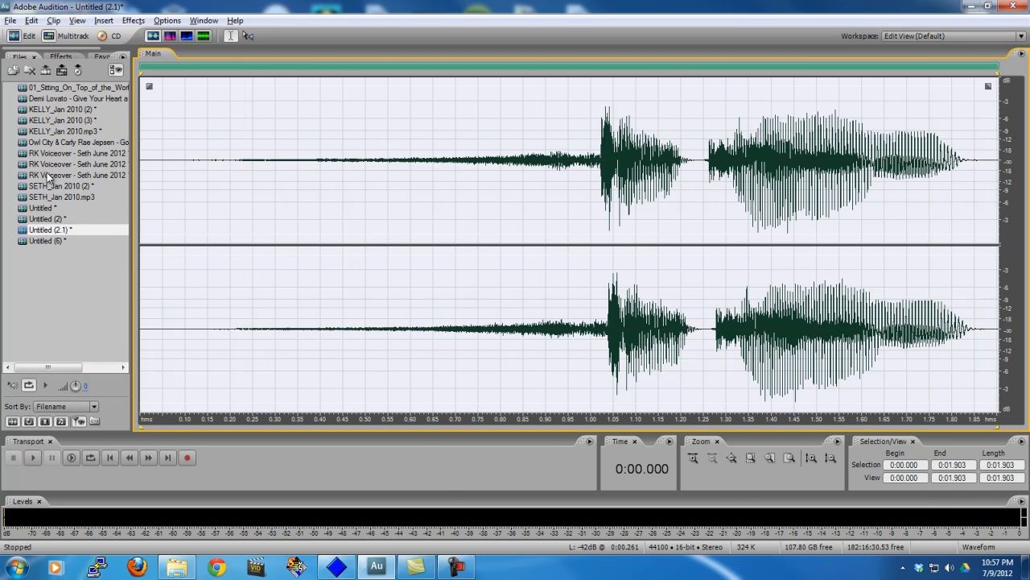
{"action": "left_click", "coordinate": [663, 286]}
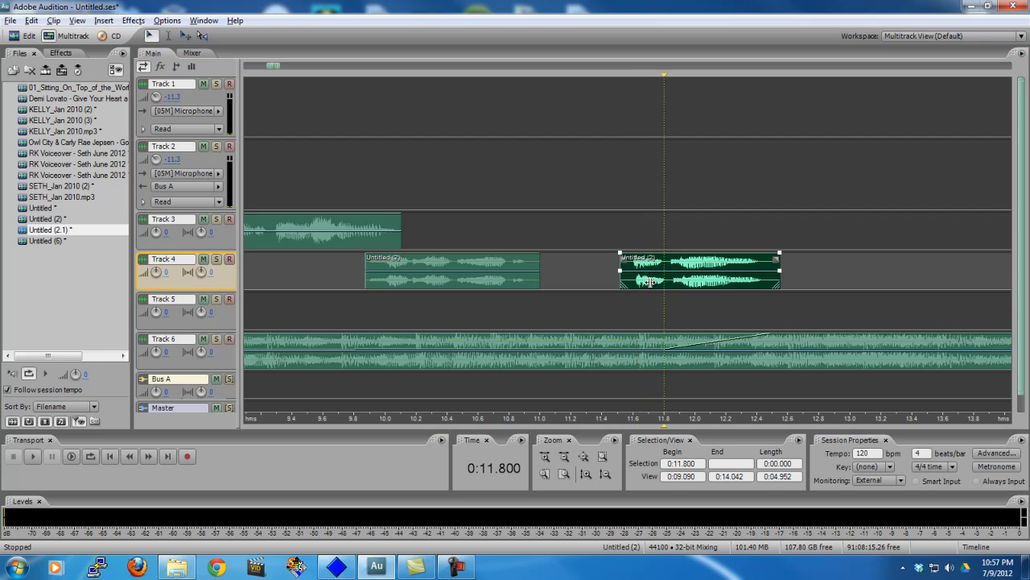
{"action": "key", "text": "Delete"}
Place Untitled (2.1) on Track 5 starting at about 10.6 s and play from 0:10.444 to check it
{"action": "left_click", "coordinate": [58, 231]}
{"action": "left_click_drag", "start_coordinate": [531, 283], "coordinate": [444, 300]}
{"action": "left_click_drag", "start_coordinate": [550, 325], "coordinate": [645, 320]}
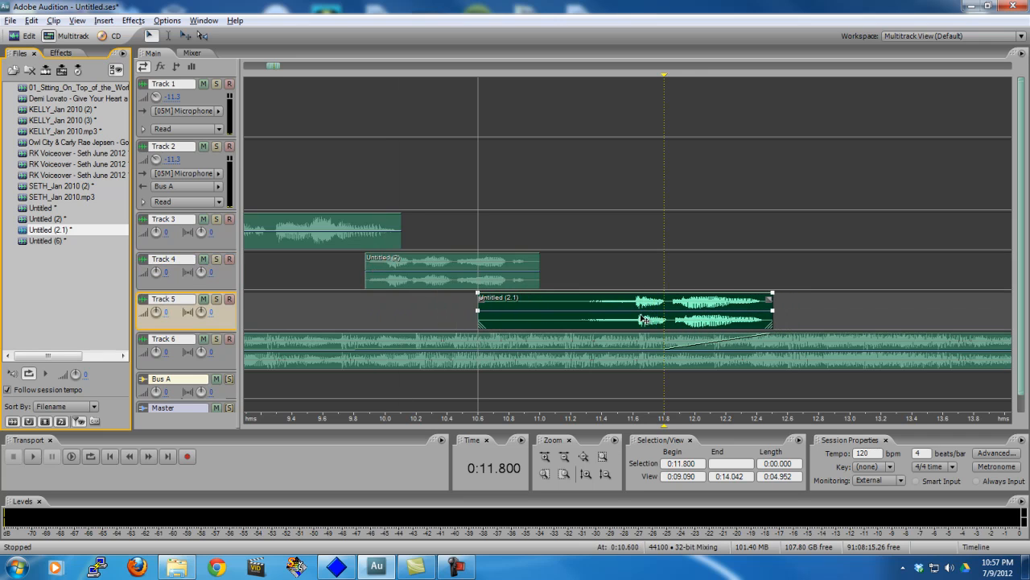
{"action": "left_click", "coordinate": [454, 311]}
{"action": "key", "text": "space"}
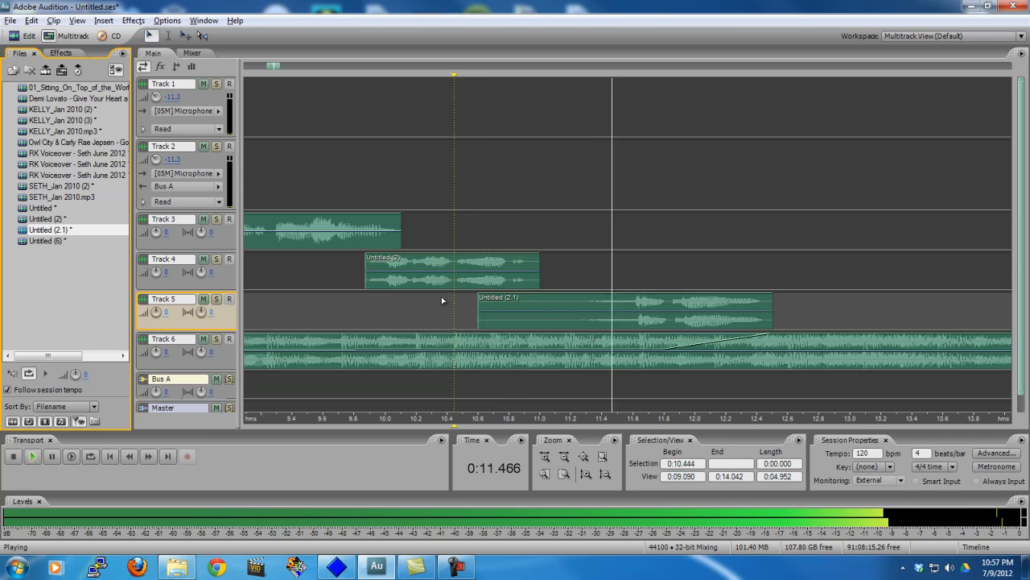
{"action": "key", "text": "space"}
{"action": "key", "text": "space"}
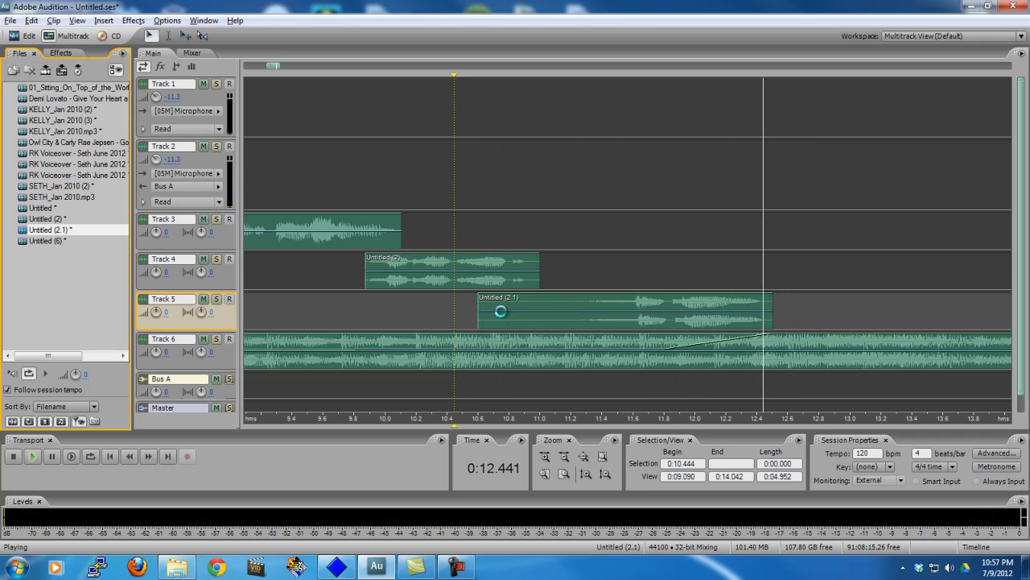
{"action": "key", "text": "space"}
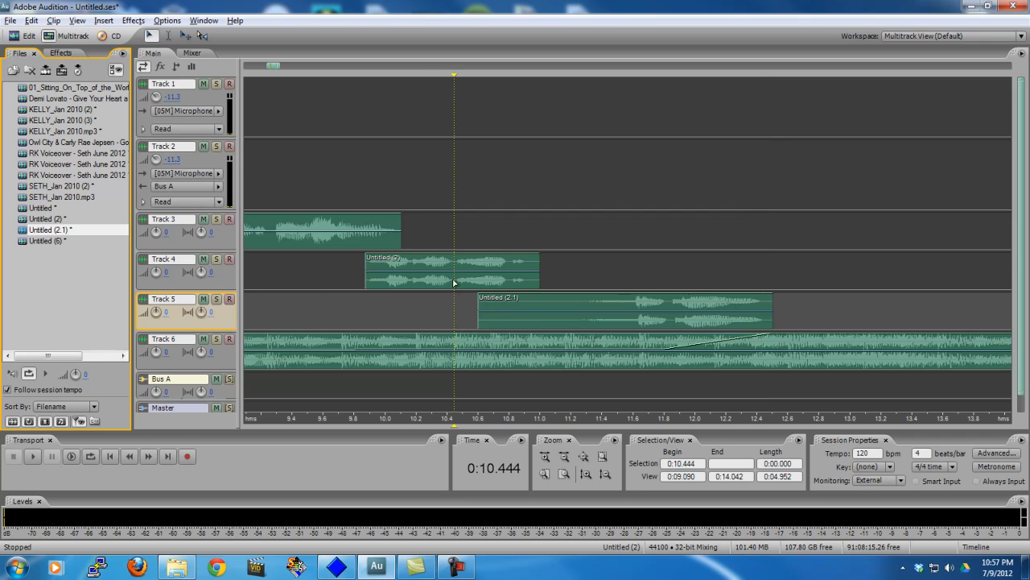
Move the Track 4 clip to start at about 10.1 s, right after the Track 3 voiceover, checking its timing by playback from 0:10.062
{"action": "left_click", "coordinate": [427, 280]}
{"action": "left_click", "coordinate": [355, 279]}
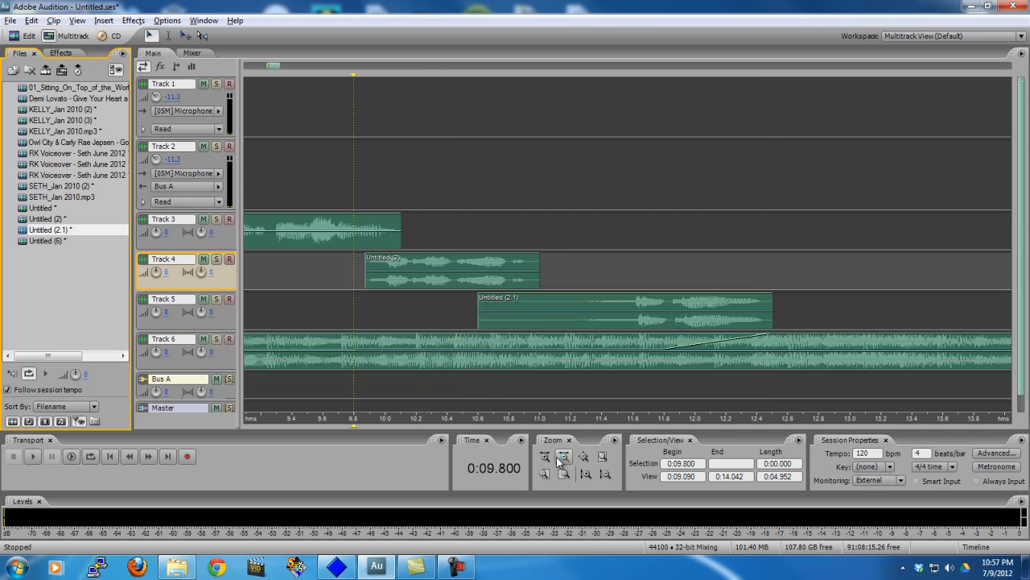
{"action": "left_click_drag", "start_coordinate": [496, 270], "coordinate": [543, 271]}
{"action": "left_click", "coordinate": [394, 286]}
{"action": "key", "text": "space"}
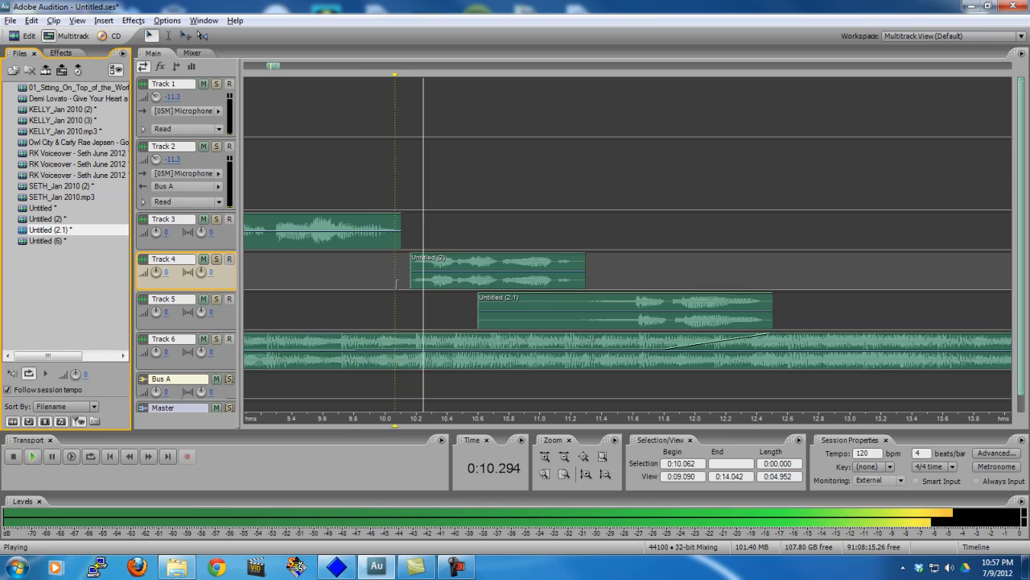
{"action": "key", "text": "space"}
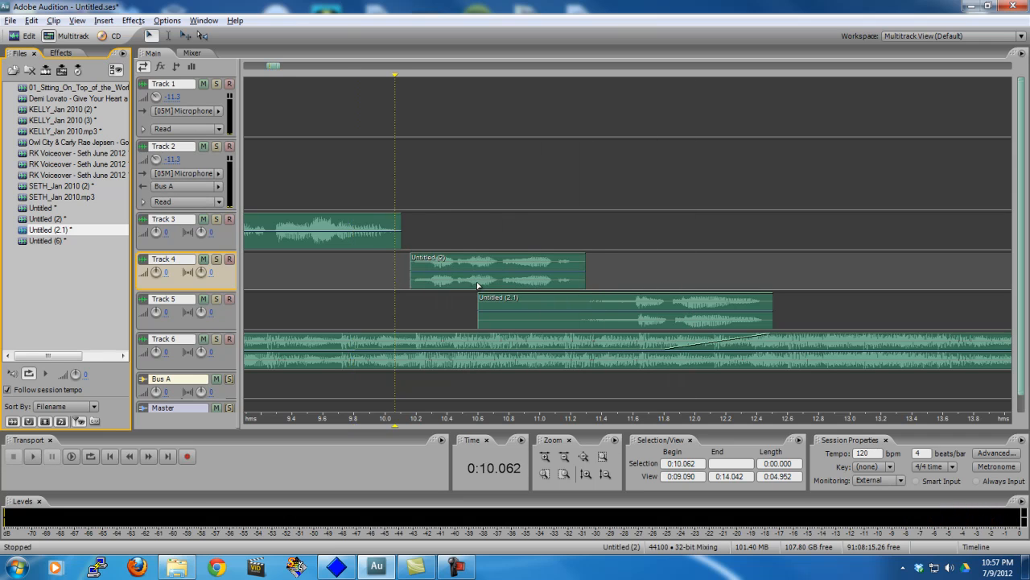
{"action": "left_click_drag", "start_coordinate": [464, 286], "coordinate": [485, 286]}
{"action": "key", "text": "space"}
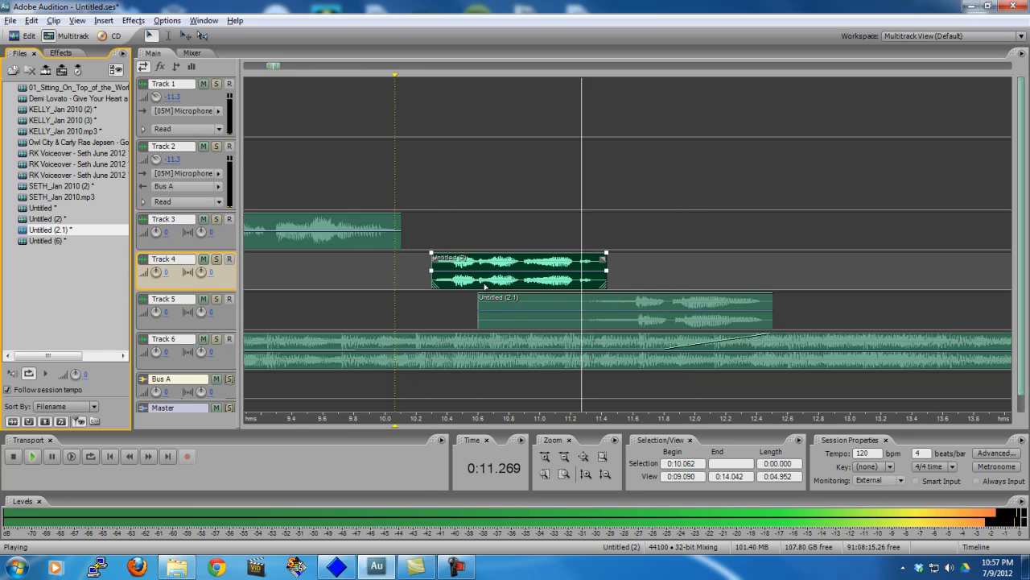
{"action": "key", "text": "space"}
{"action": "mouse_move", "coordinate": [485, 286]}
{"action": "left_mouse_down"}
{"action": "mouse_move", "coordinate": [532, 286]}
{"action": "mouse_move", "coordinate": [502, 274]}
{"action": "left_mouse_up"}
{"action": "key", "text": "space"}
{"action": "key", "text": "space"}
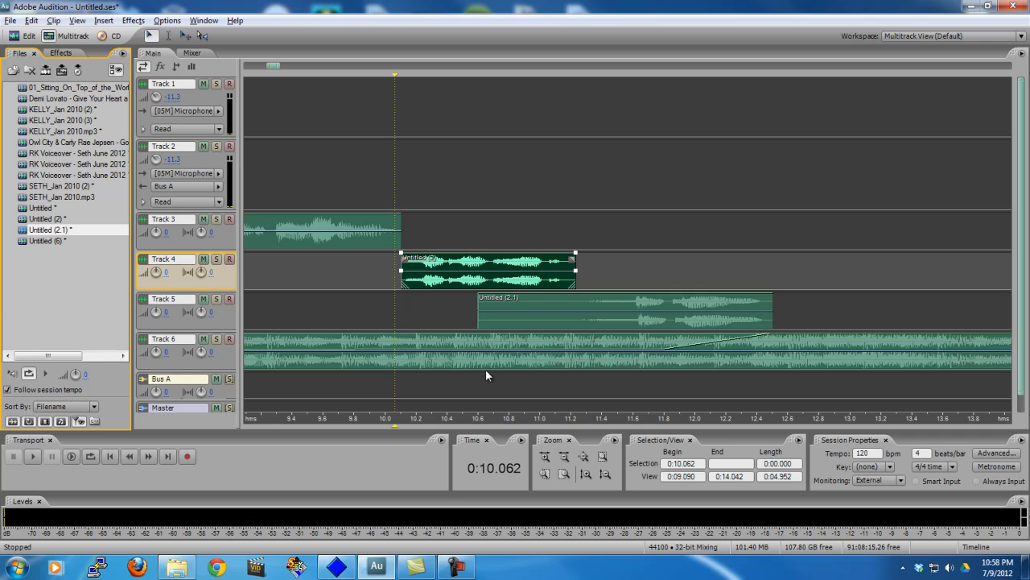
Play the mix from 0:07.515 to check the flow of the voiceover clips over the music
{"action": "left_click_drag", "start_coordinate": [370, 244], "coordinate": [247, 258]}
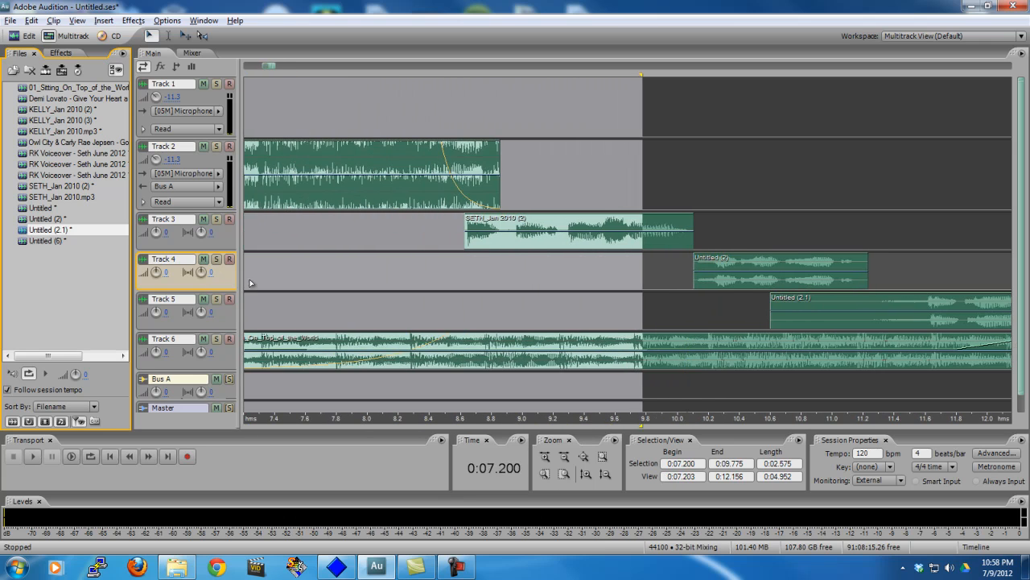
{"action": "left_click", "coordinate": [293, 260]}
{"action": "key", "text": "space"}
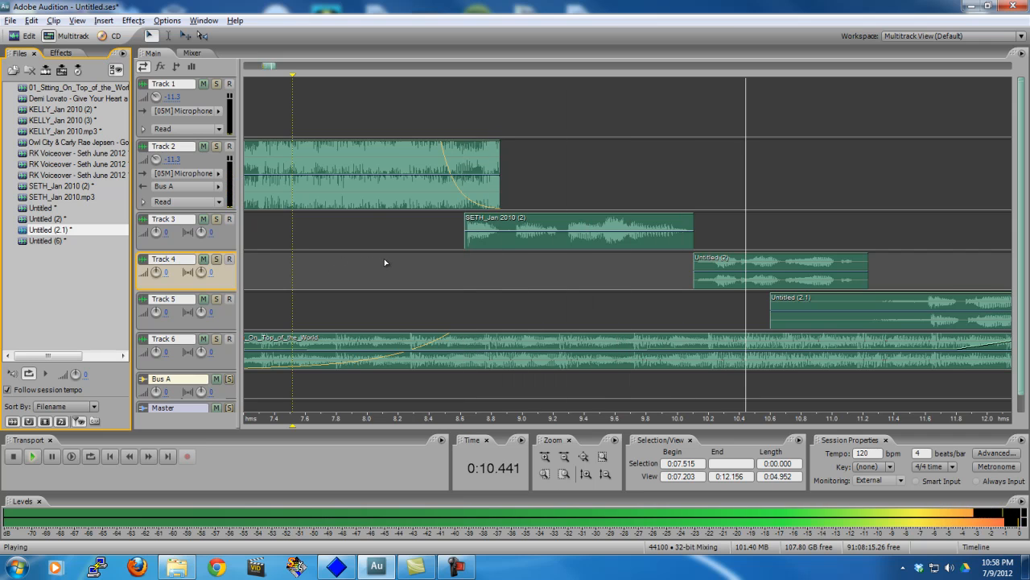
Open Track 4's Untitled (2) clip in the waveform editor and delete the audio from about 11.2 s to the end
{"action": "left_click_drag", "start_coordinate": [426, 287], "coordinate": [201, 276]}
{"action": "double_click", "coordinate": [523, 268]}
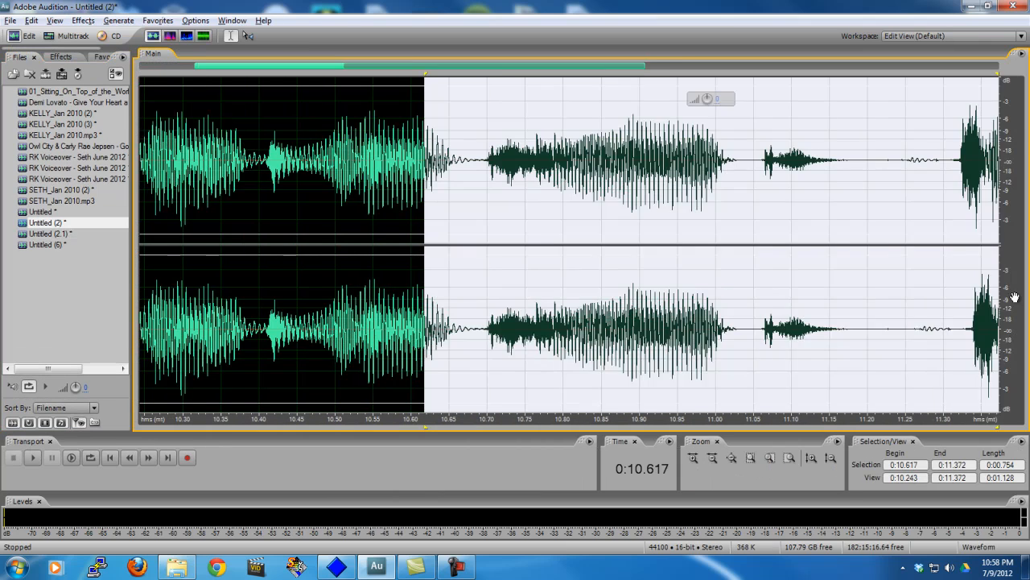
{"action": "left_click", "coordinate": [998, 295]}
{"action": "left_click_drag", "start_coordinate": [866, 207], "coordinate": [1007, 207]}
{"action": "key", "text": "Delete"}
Generate about 4 s of silence at the end of Untitled (2) and play the file
{"action": "left_click_drag", "start_coordinate": [764, 208], "coordinate": [1019, 216]}
{"action": "left_click", "coordinate": [1011, 216]}
{"action": "left_click", "coordinate": [120, 20]}
{"action": "left_click", "coordinate": [129, 32]}
{"action": "key", "text": "Return"}
{"action": "double_click", "coordinate": [384, 255]}
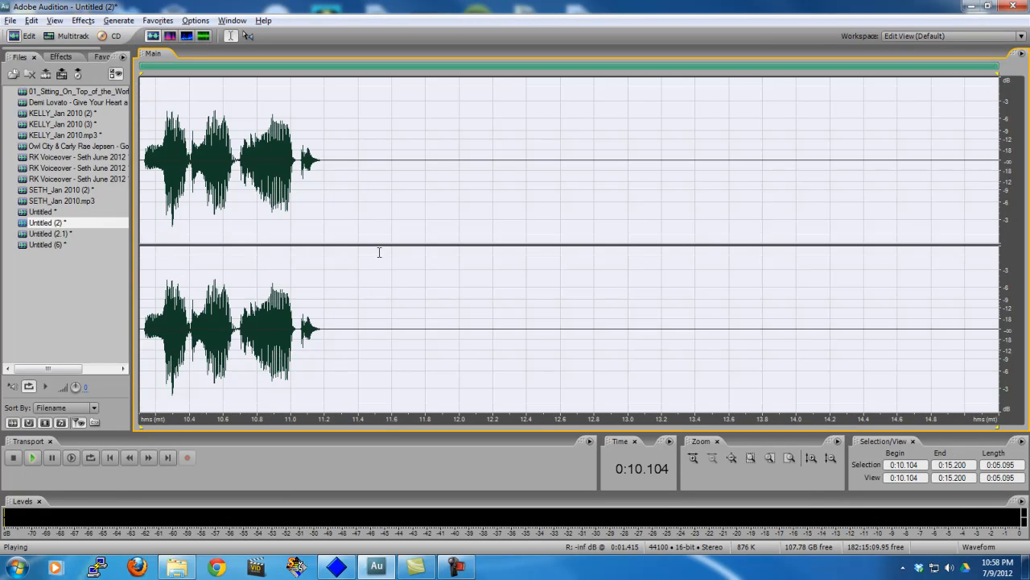
{"action": "key", "text": "space"}
{"action": "key", "text": "space"}
Select Untitled (2) from 0:10.692 to the end, preview the Slap Back Delay preset on it and cancel the effect
{"action": "left_click_drag", "start_coordinate": [239, 167], "coordinate": [1000, 177]}
{"action": "left_click", "coordinate": [78, 20]}
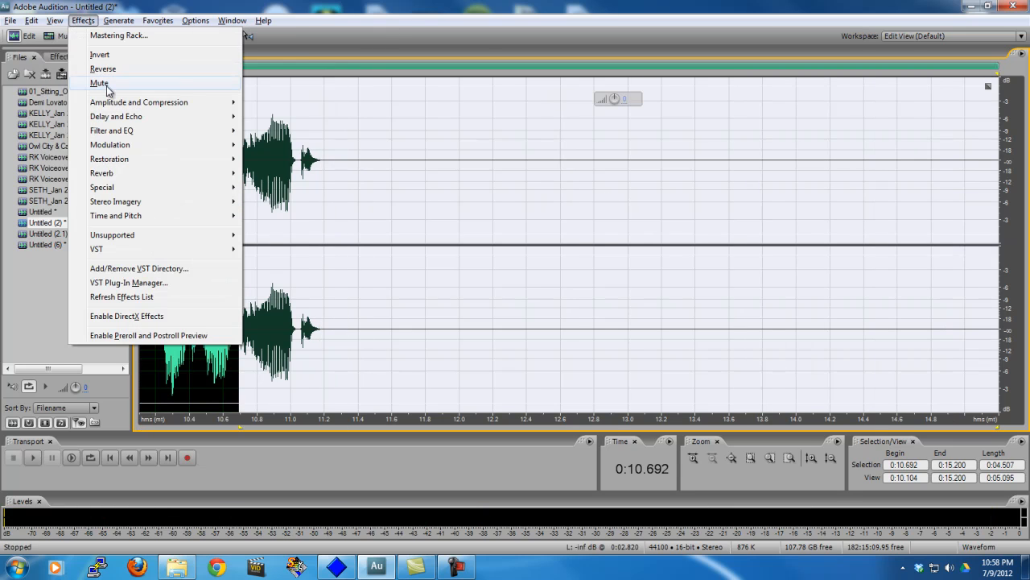
{"action": "mouse_move", "coordinate": [125, 118]}
{"action": "left_click", "coordinate": [303, 132]}
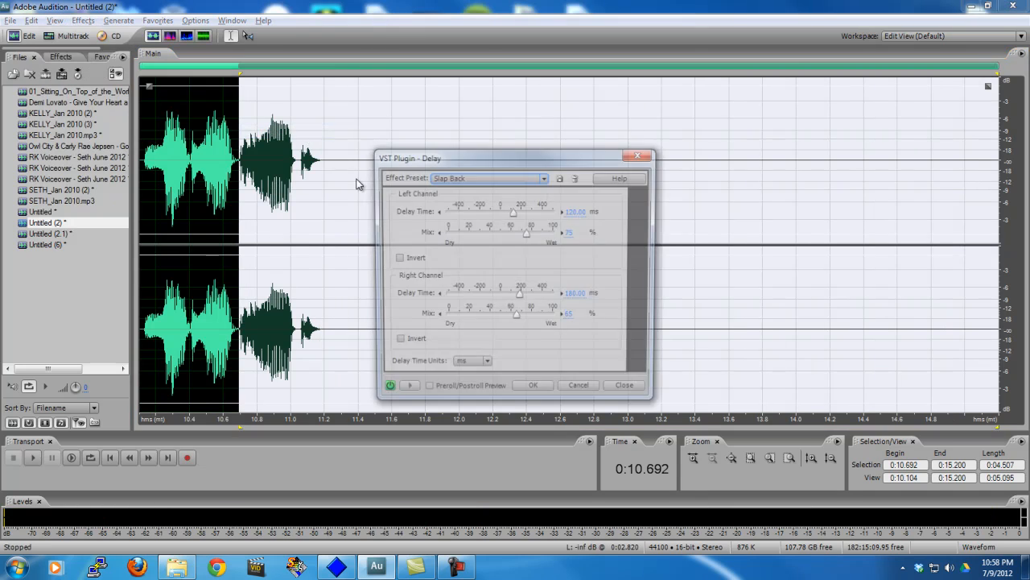
{"action": "left_click", "coordinate": [406, 391]}
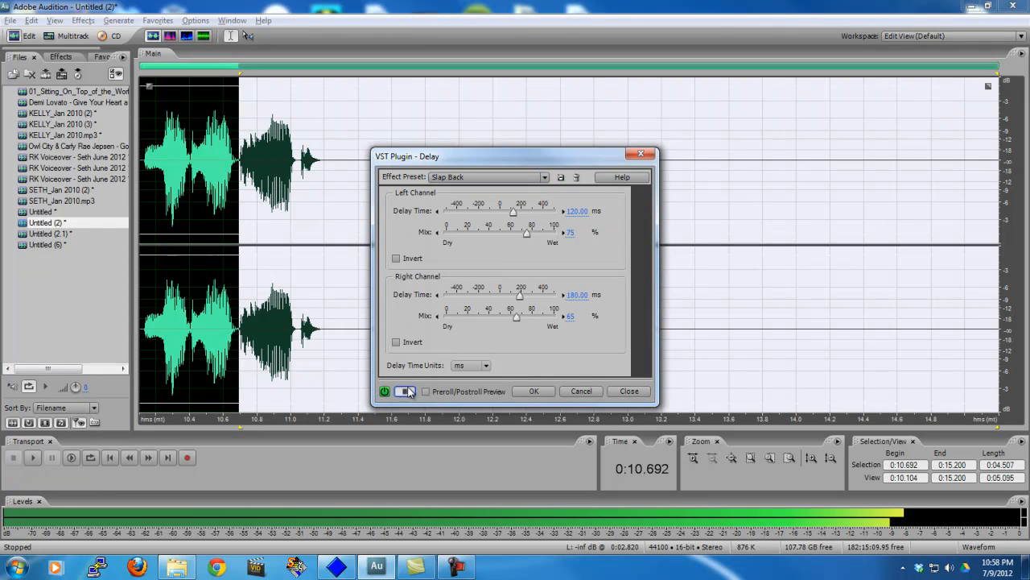
{"action": "left_click", "coordinate": [589, 394]}
Try the default Multitap Delay on the selected ending by previewing it, and cancel the effect
{"action": "left_click", "coordinate": [83, 20]}
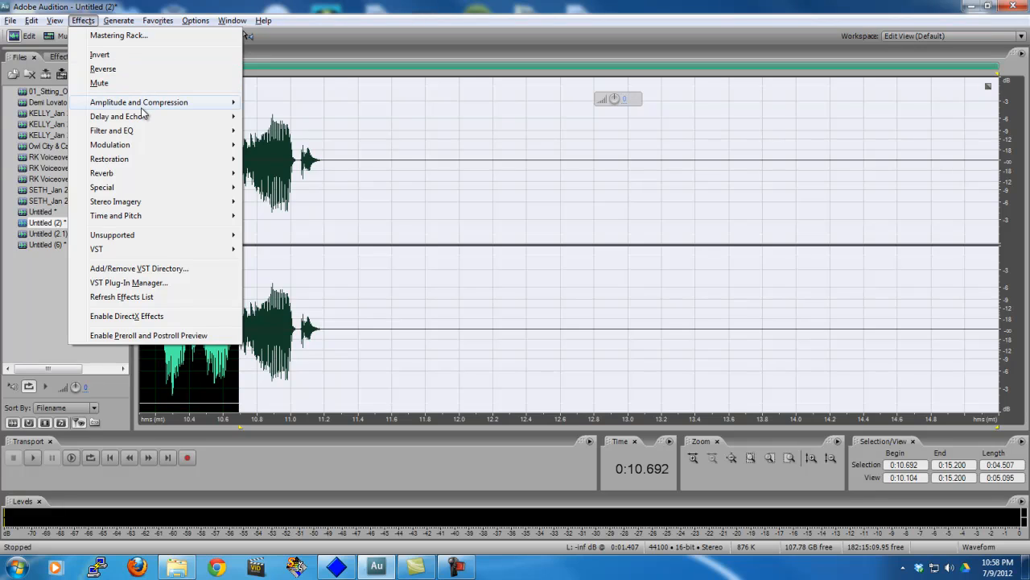
{"action": "mouse_move", "coordinate": [141, 110]}
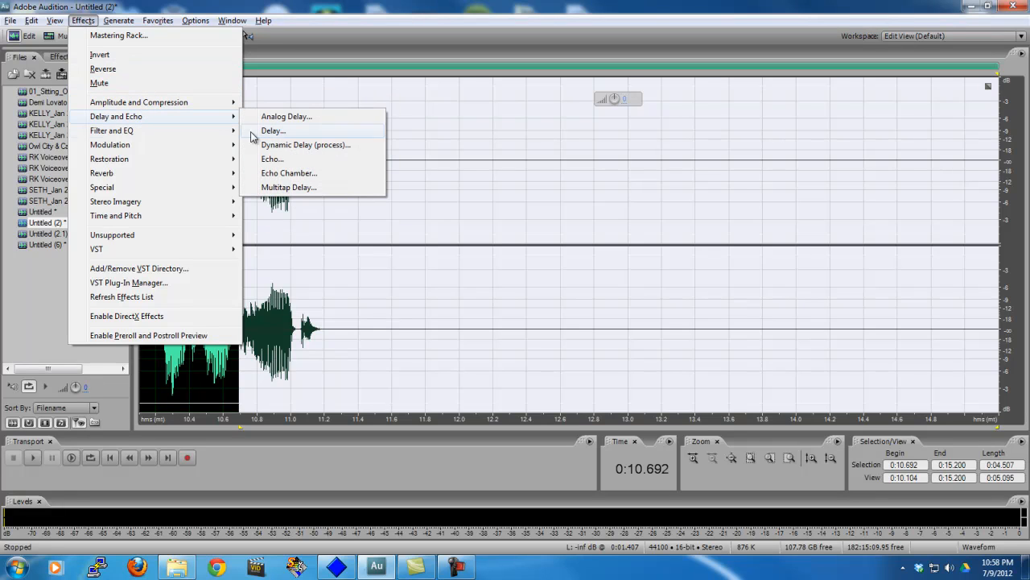
{"action": "left_click", "coordinate": [307, 189]}
{"action": "left_click", "coordinate": [360, 394]}
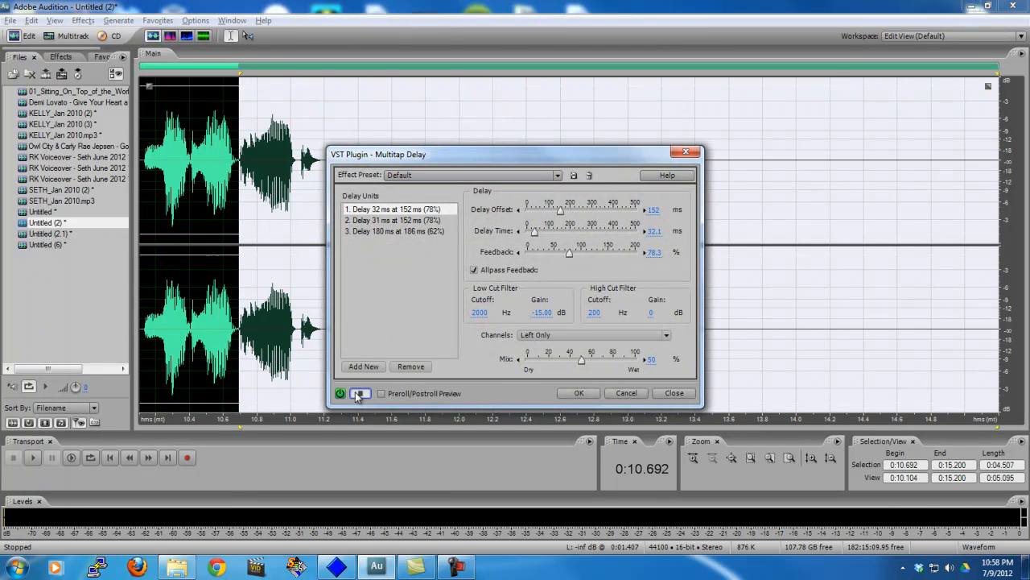
{"action": "left_click", "coordinate": [626, 393]}
Apply the Echo effect with its Default preset to the selected ending and play the whole file
{"action": "left_click", "coordinate": [83, 21]}
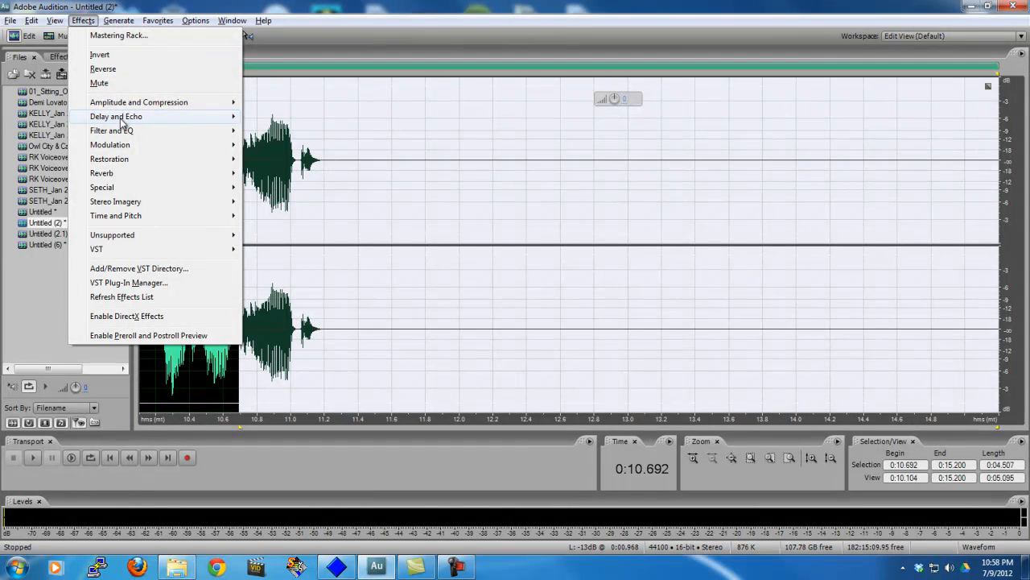
{"action": "mouse_move", "coordinate": [128, 122]}
{"action": "left_click", "coordinate": [292, 160]}
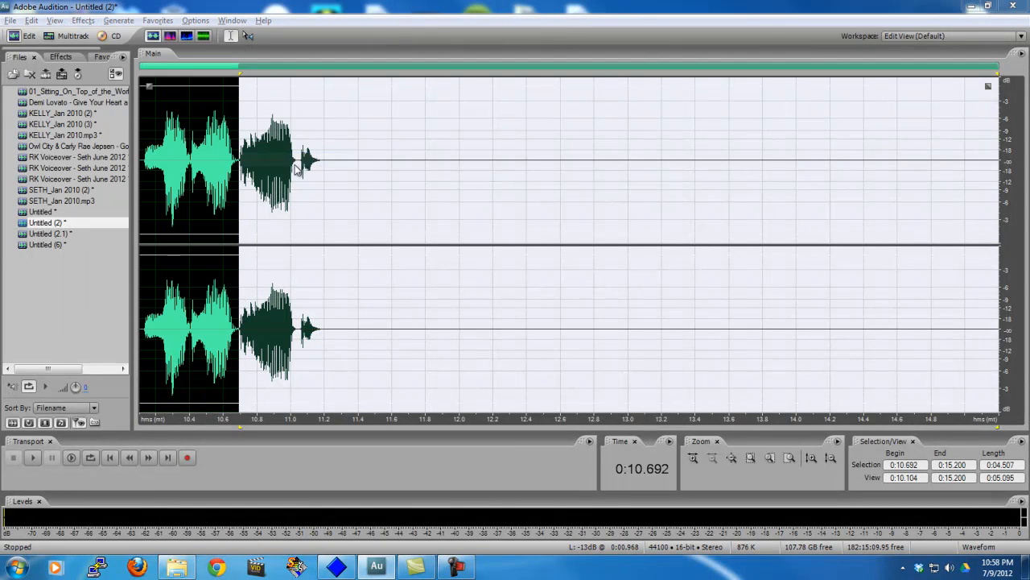
{"action": "left_click", "coordinate": [304, 388]}
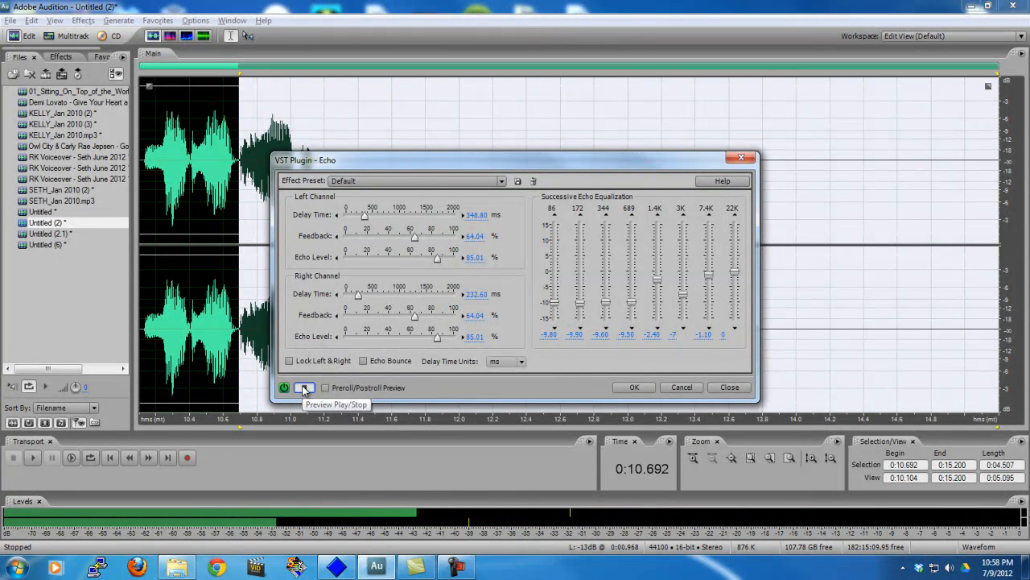
{"action": "left_click", "coordinate": [309, 391]}
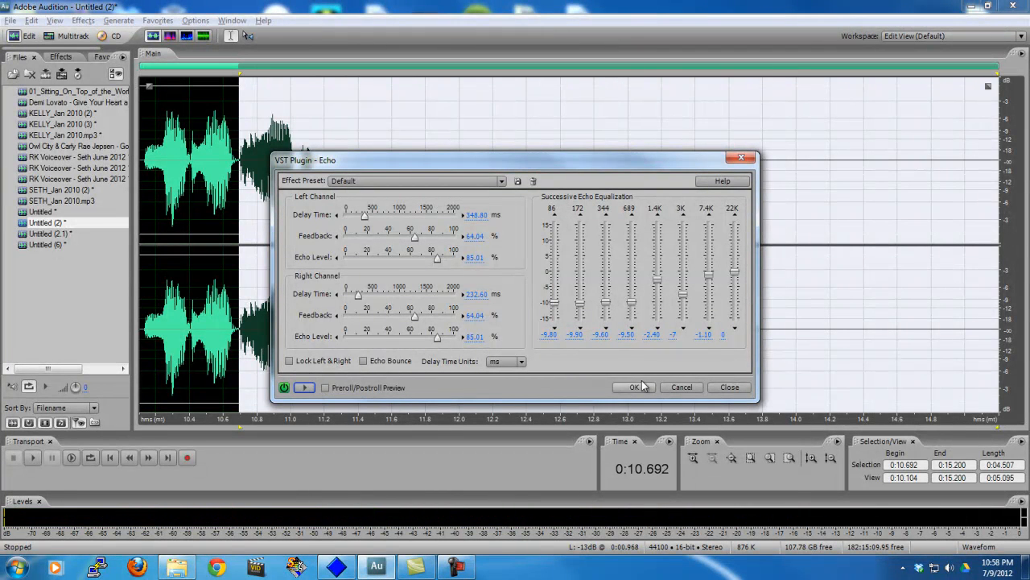
{"action": "left_click", "coordinate": [645, 389]}
{"action": "double_click", "coordinate": [214, 112]}
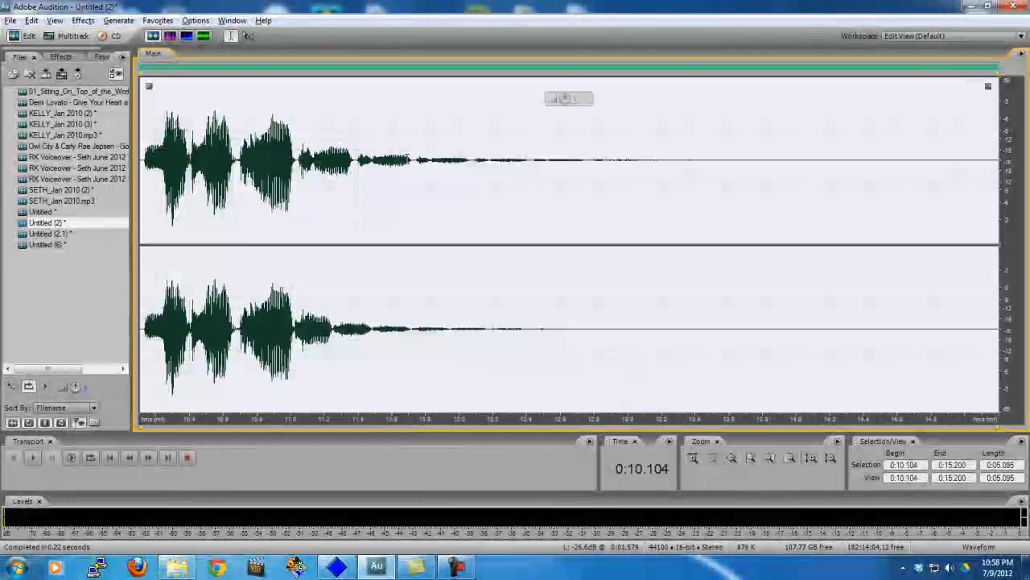
{"action": "key", "text": "space"}
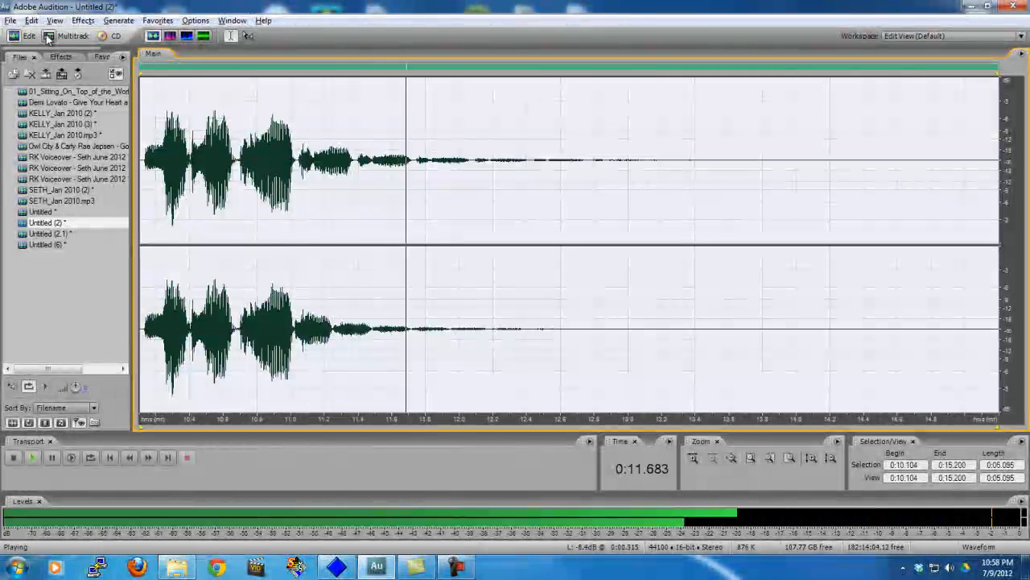
{"action": "key", "text": "space"}
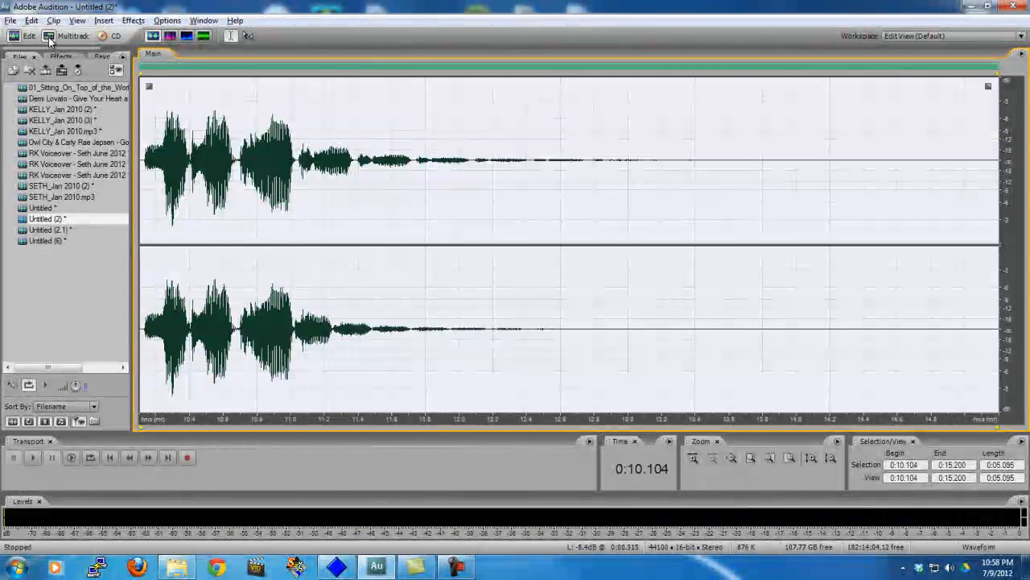
Return to the multitrack session, split the Track 4 clip at 0:12.031 and delete the part after the split
{"action": "left_click", "coordinate": [64, 36]}
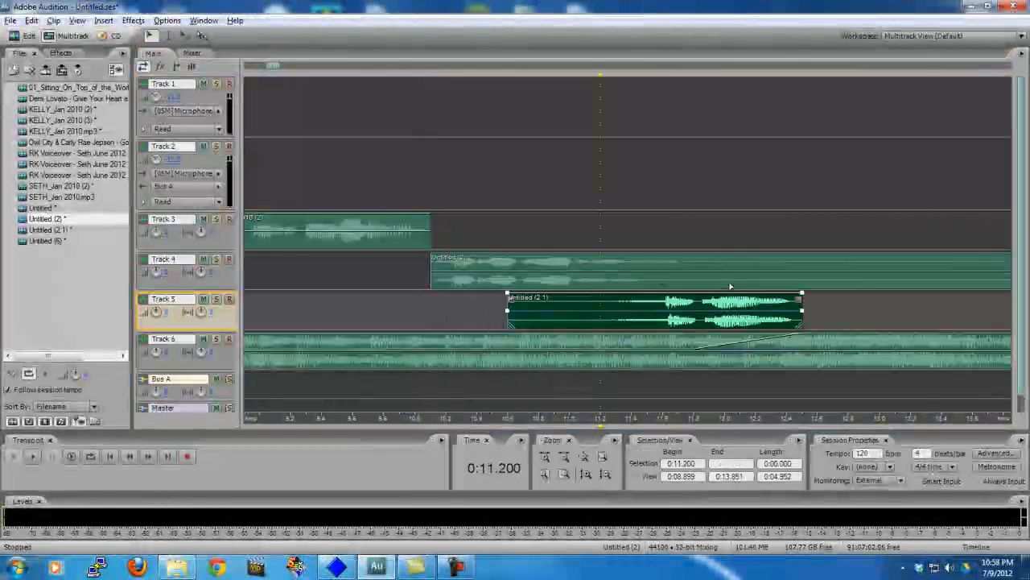
{"action": "right_click", "coordinate": [730, 286]}
{"action": "left_click", "coordinate": [756, 298]}
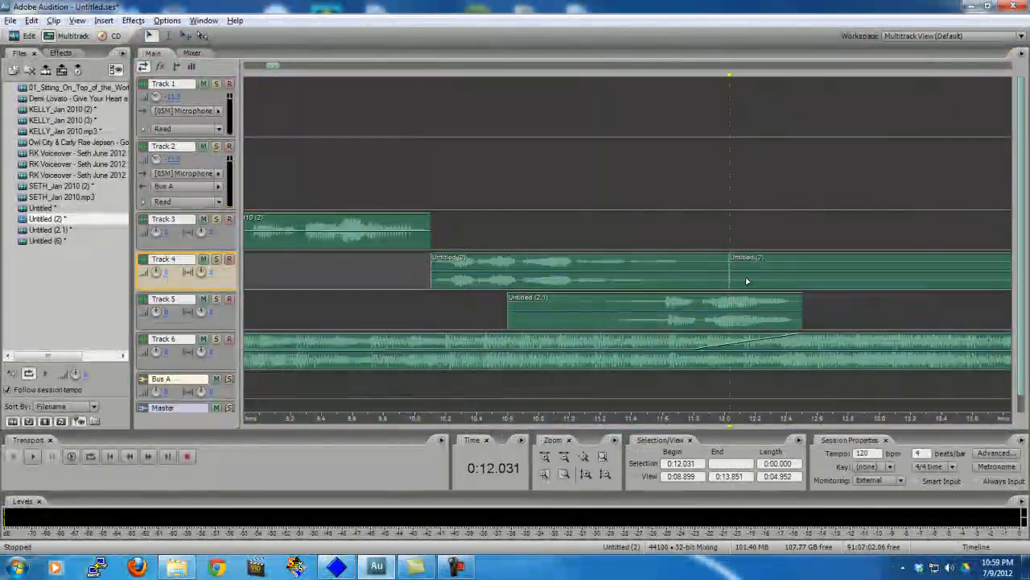
{"action": "left_click", "coordinate": [774, 280]}
{"action": "left_click", "coordinate": [732, 262]}
{"action": "key", "text": "Delete"}
Move the Track 4 clip to start at about 10.0 s and play from 0:09.800 to check its timing
{"action": "left_click", "coordinate": [441, 248]}
{"action": "key", "text": "space"}
{"action": "left_click_drag", "start_coordinate": [462, 278], "coordinate": [446, 280]}
{"action": "key", "text": "space"}
{"action": "left_click", "coordinate": [384, 283]}
{"action": "key", "text": "space"}
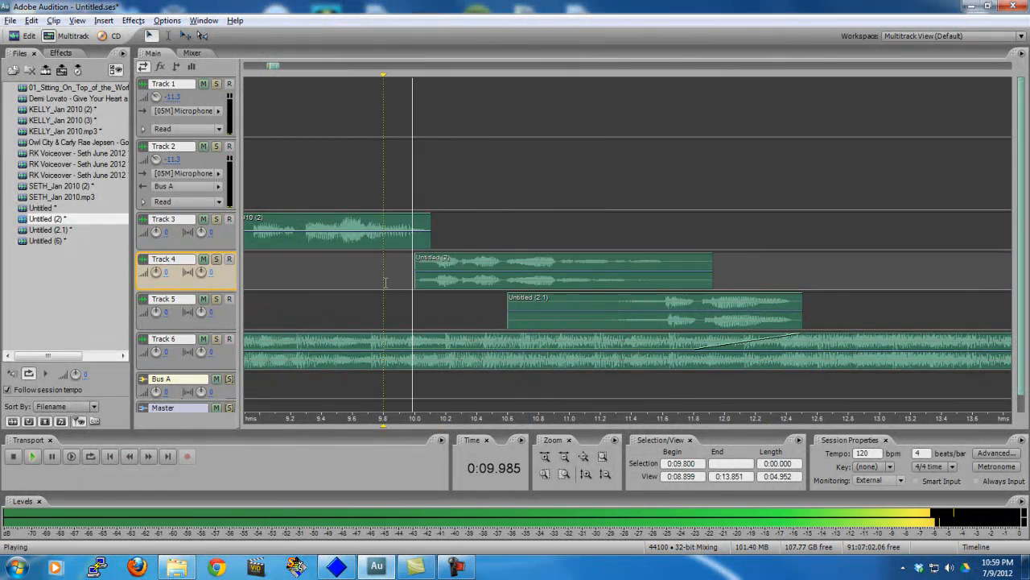
{"action": "key", "text": "space"}
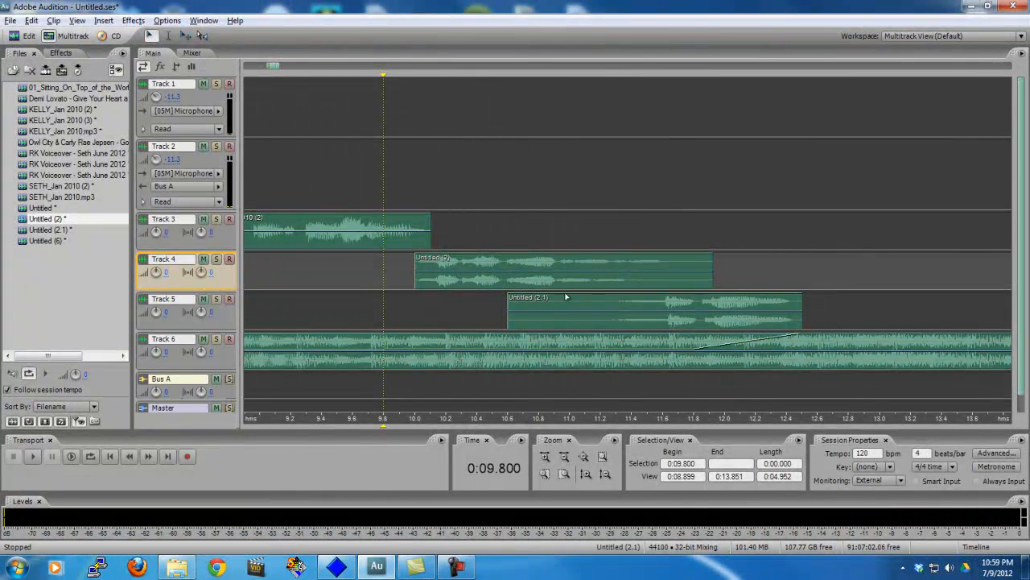
Move the Track 3 voiceover earlier to end at about 9.88 s and start the Track 4 clip right at its end
{"action": "left_click_drag", "start_coordinate": [552, 286], "coordinate": [545, 287]}
{"action": "left_click_drag", "start_coordinate": [355, 239], "coordinate": [328, 238]}
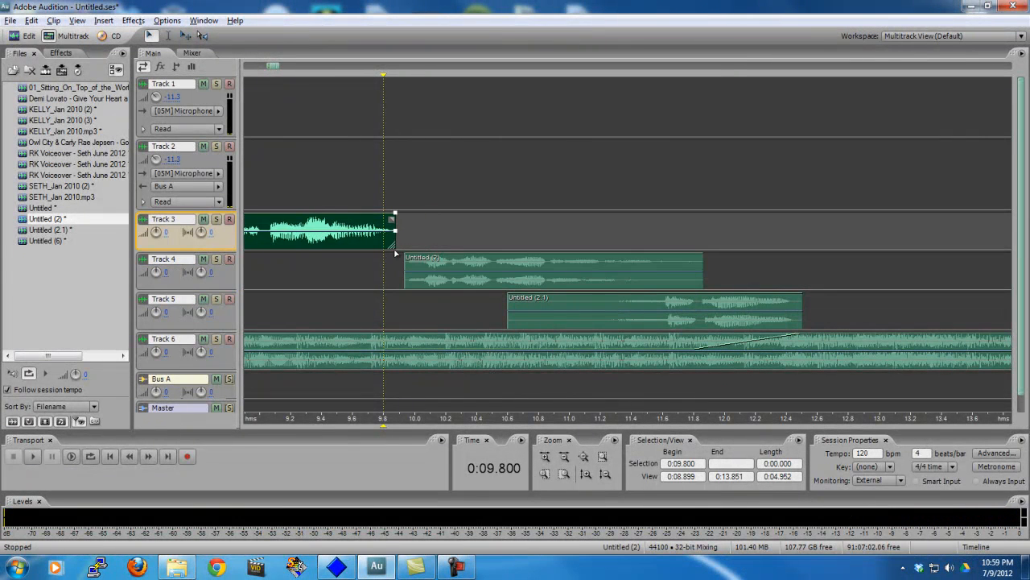
{"action": "left_click", "coordinate": [404, 281]}
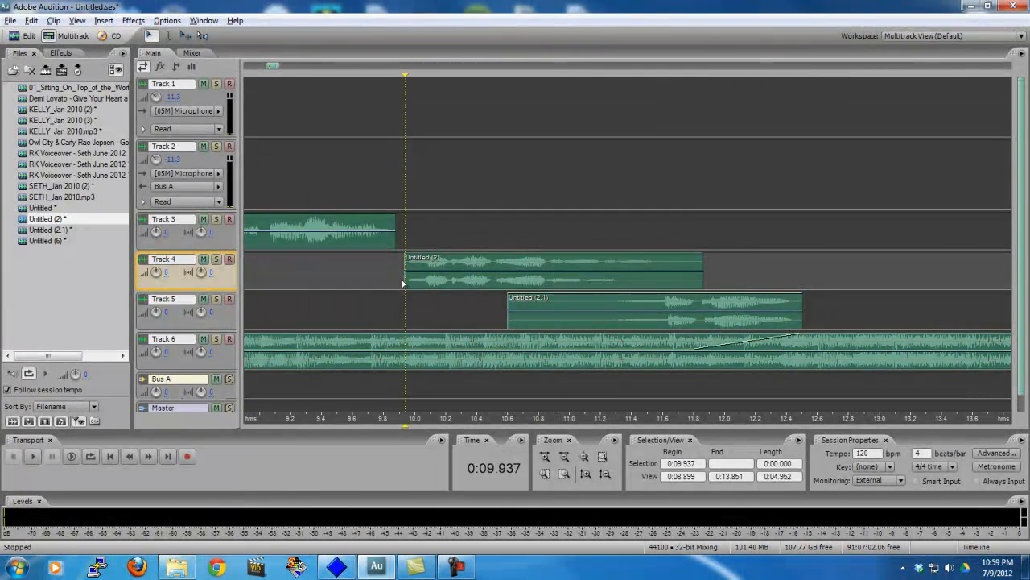
{"action": "left_click_drag", "start_coordinate": [464, 281], "coordinate": [456, 281]}
{"action": "left_click", "coordinate": [394, 298]}
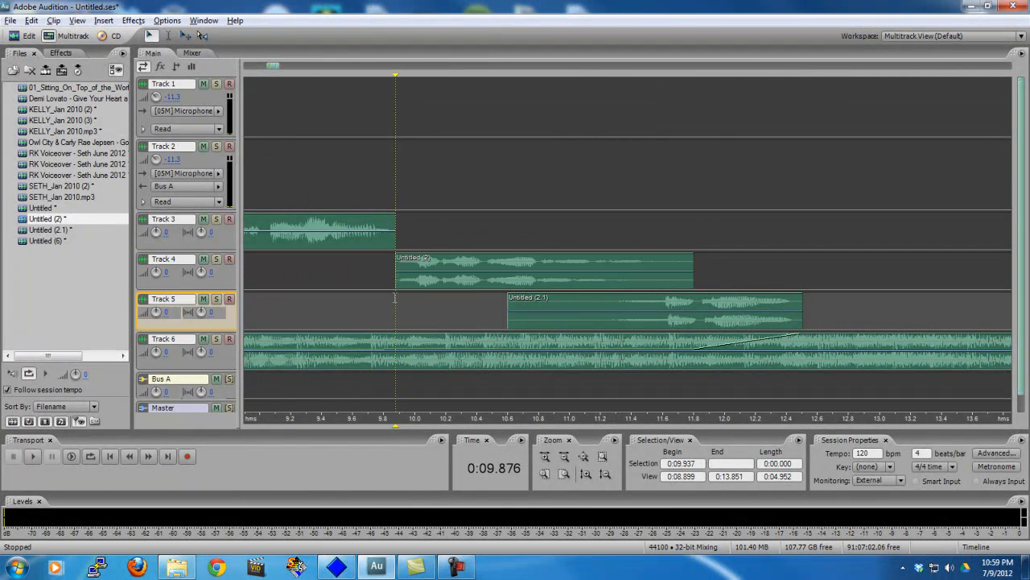
Play the session from 0:09.876 and again from 0:09.223 to check the transition between the Track 3 and Track 4 clips
{"action": "key", "text": "space"}
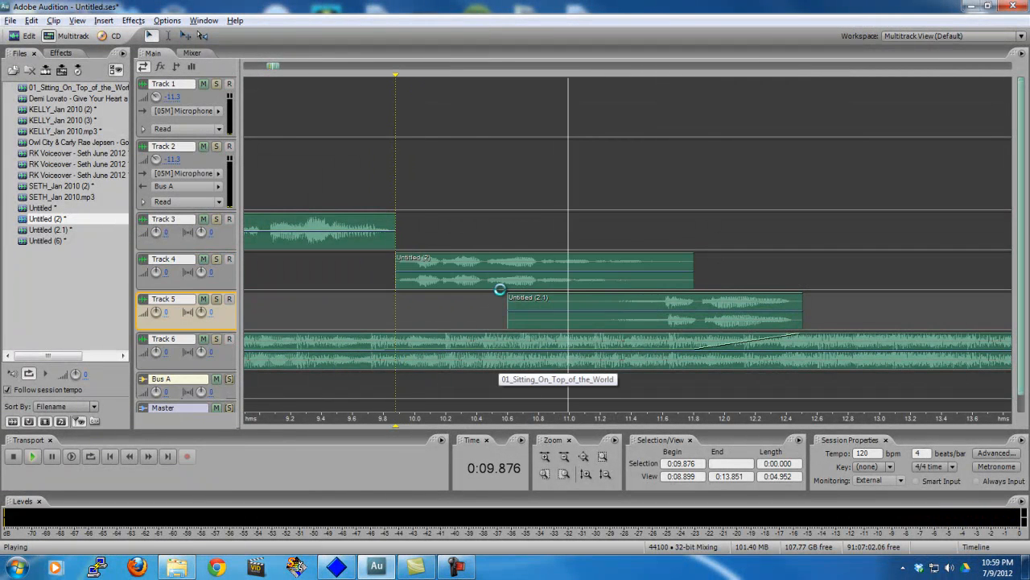
{"action": "left_click", "coordinate": [515, 284]}
{"action": "key", "text": "space"}
{"action": "left_click", "coordinate": [294, 353]}
{"action": "key", "text": "space"}
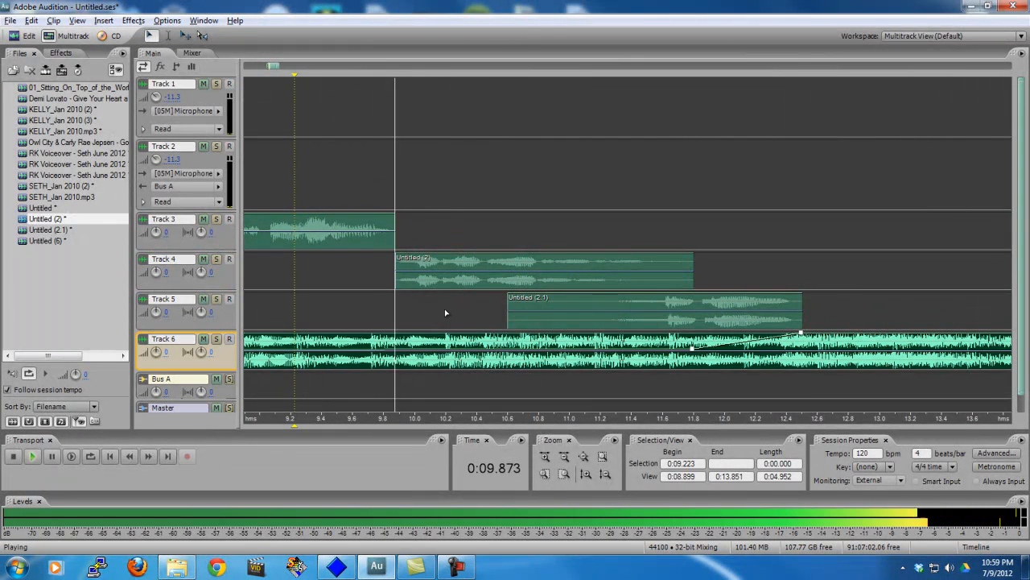
{"action": "key", "text": "space"}
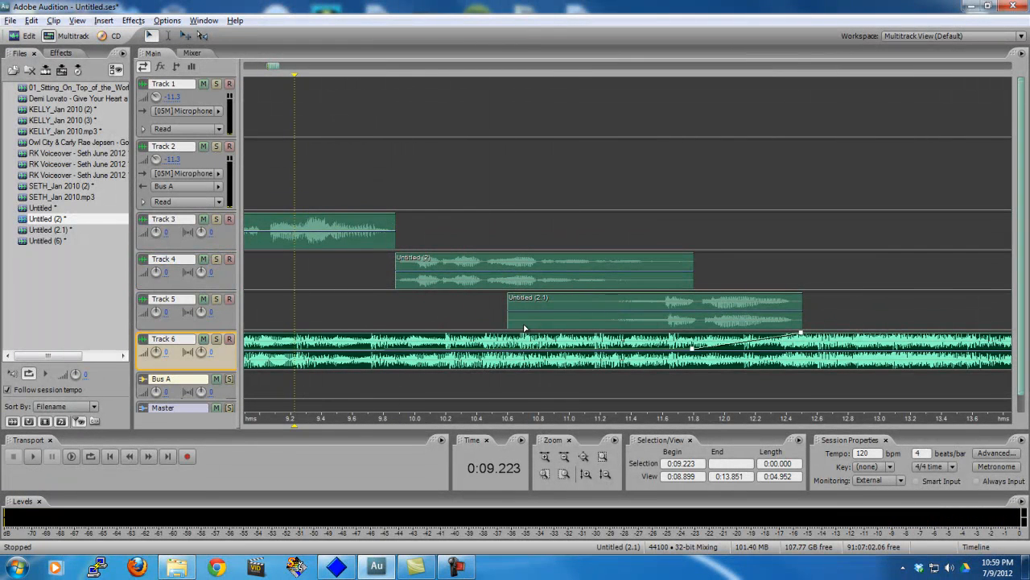
Move the Track 4 clip to start at about 9.94 s and play from 0:09.876 to check it against the other clips
{"action": "left_click", "coordinate": [524, 325]}
{"action": "left_click_drag", "start_coordinate": [527, 285], "coordinate": [538, 286]}
{"action": "left_click", "coordinate": [396, 320]}
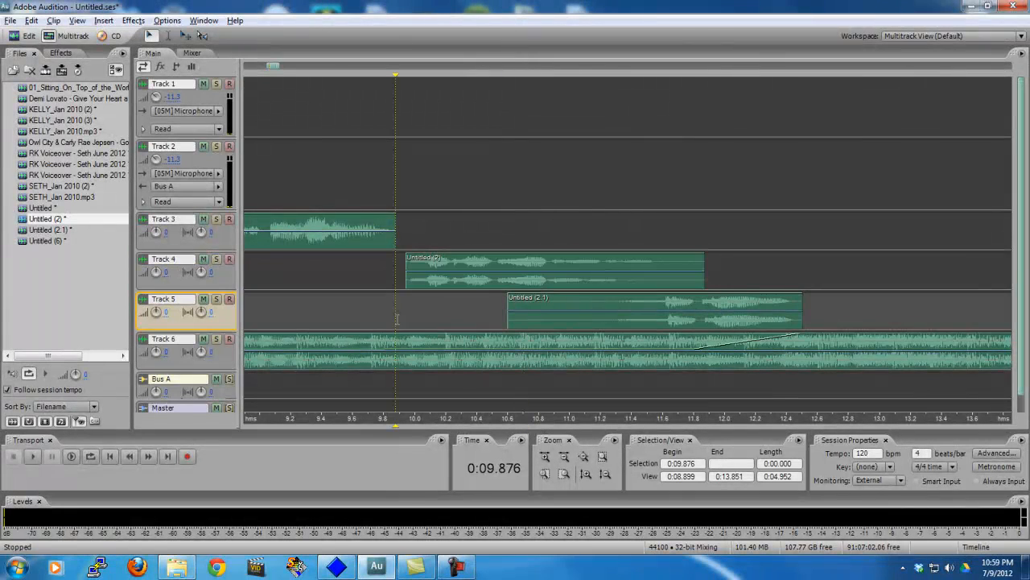
{"action": "key", "text": "space"}
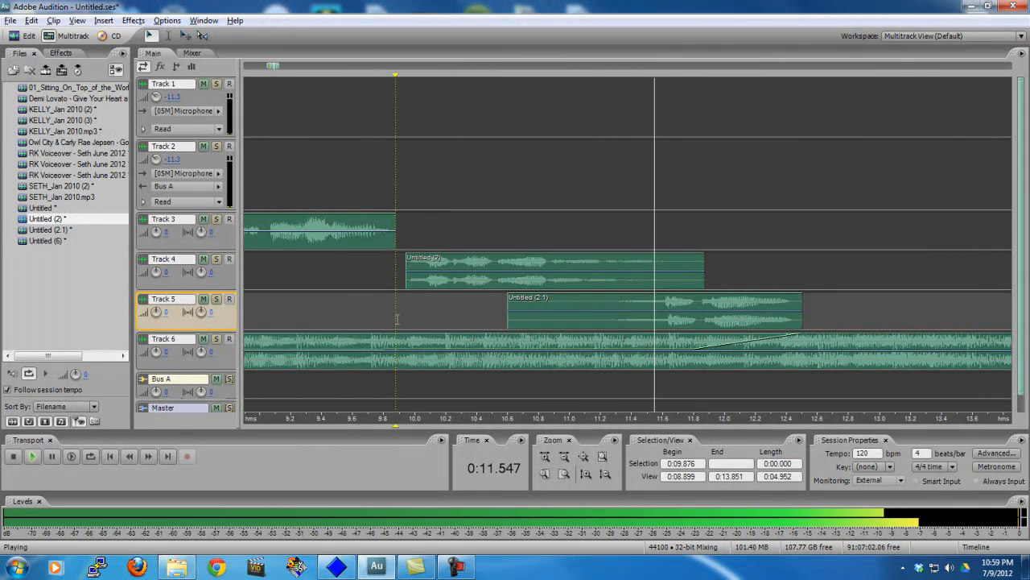
{"action": "key", "text": "space"}
{"action": "key", "text": "space"}
{"action": "left_click", "coordinate": [564, 456]}
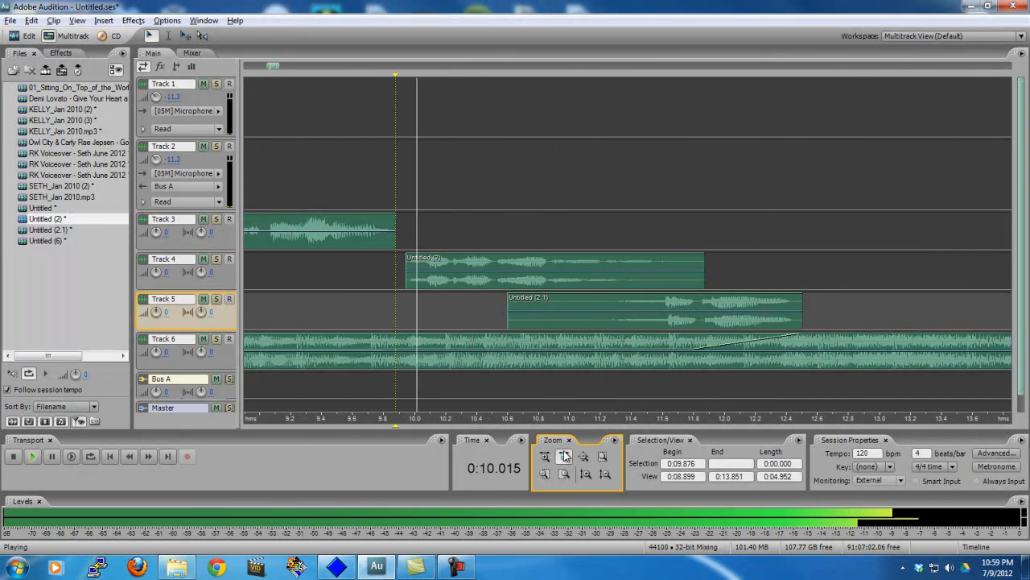
{"action": "left_click", "coordinate": [564, 455]}
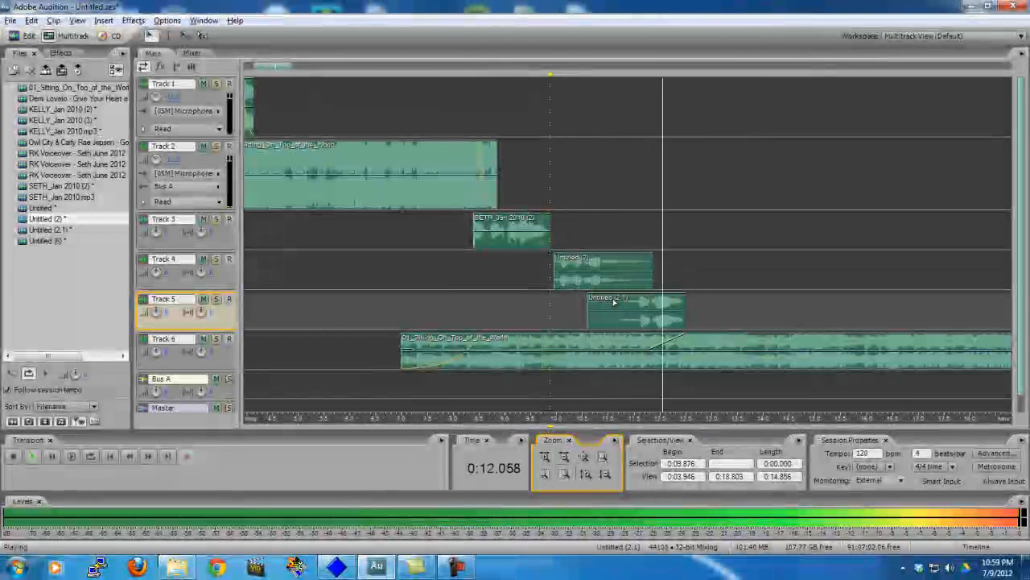
{"action": "key", "text": "space"}
Move the Track 3 voiceover to start at about 8.6 s, overlapping the Track 4 clip, and play from 0:09.945
{"action": "mouse_move", "coordinate": [501, 232]}
{"action": "left_mouse_down"}
{"action": "mouse_move", "coordinate": [572, 239]}
{"action": "mouse_move", "coordinate": [509, 231]}
{"action": "left_mouse_up"}
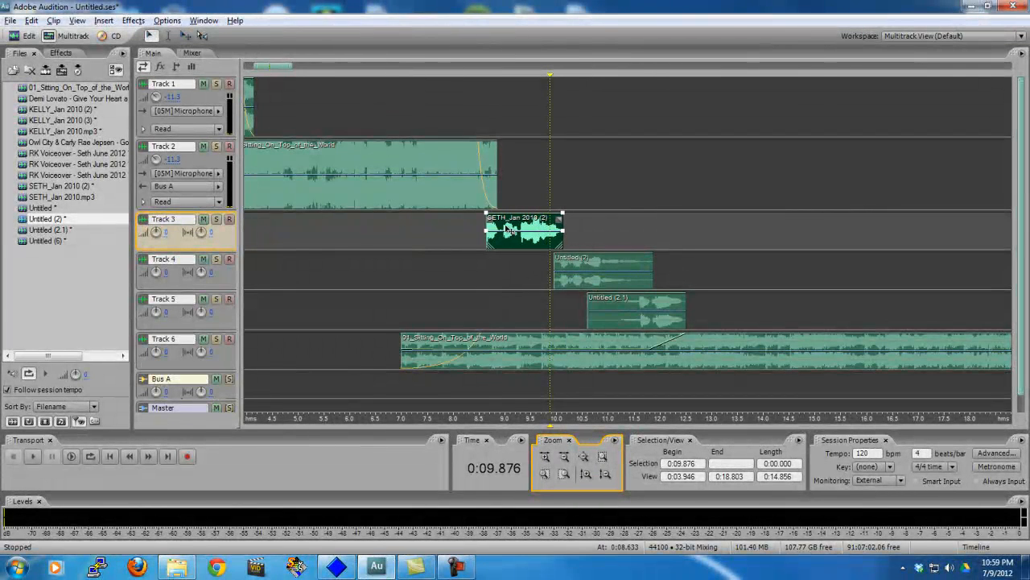
{"action": "left_click", "coordinate": [563, 280]}
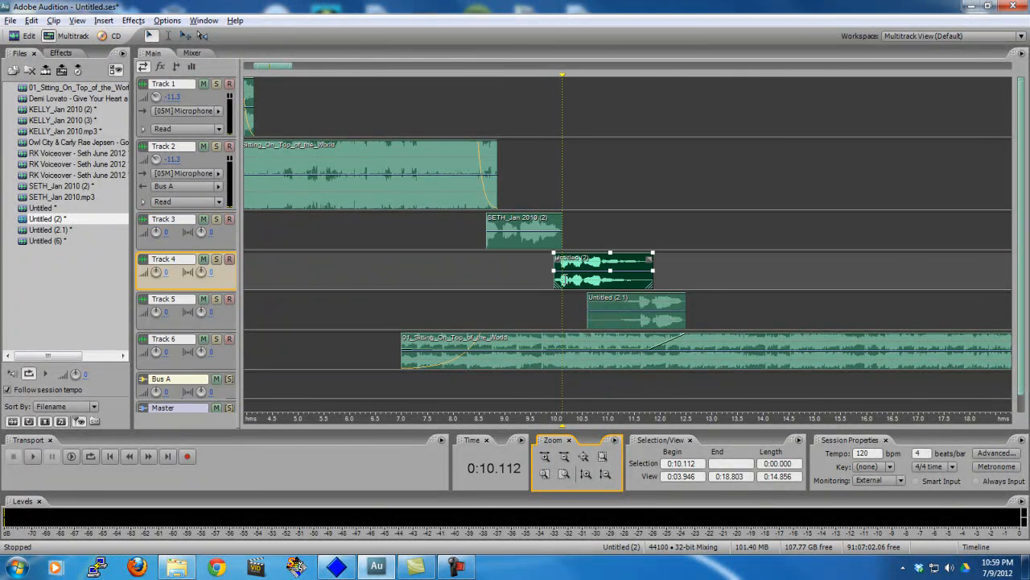
{"action": "left_click", "coordinate": [538, 287]}
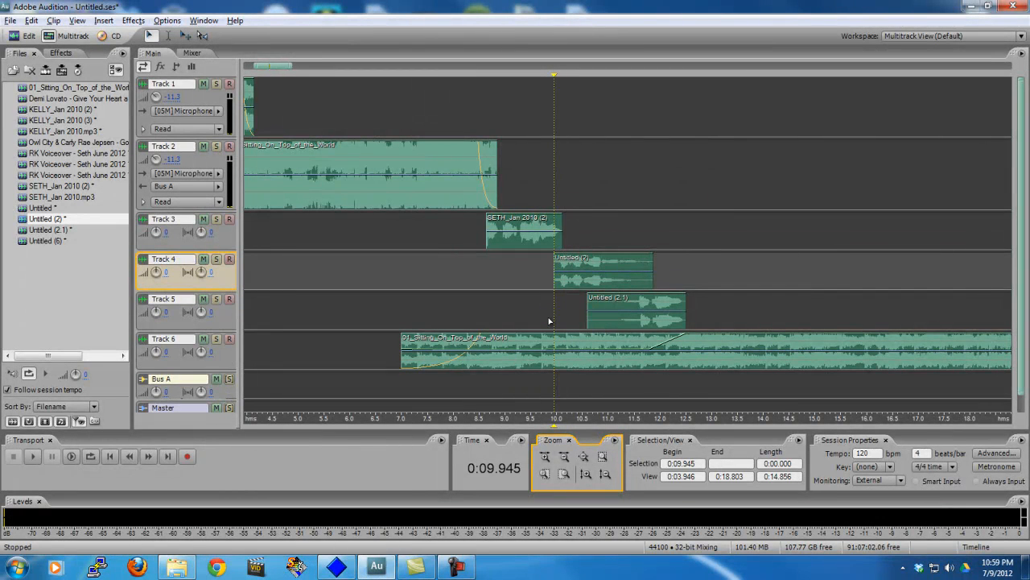
{"action": "key", "text": "space"}
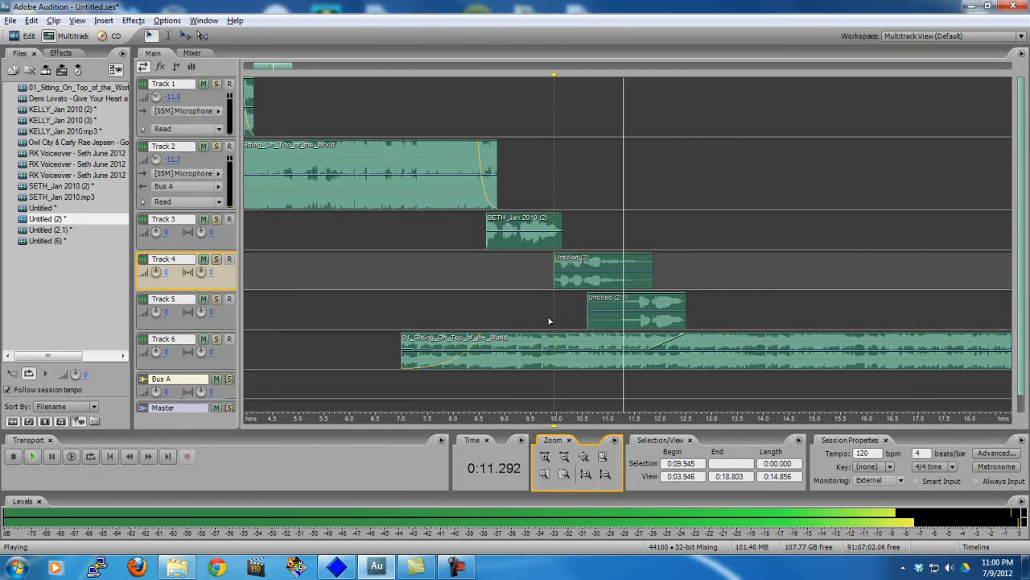
{"action": "key", "text": "space"}
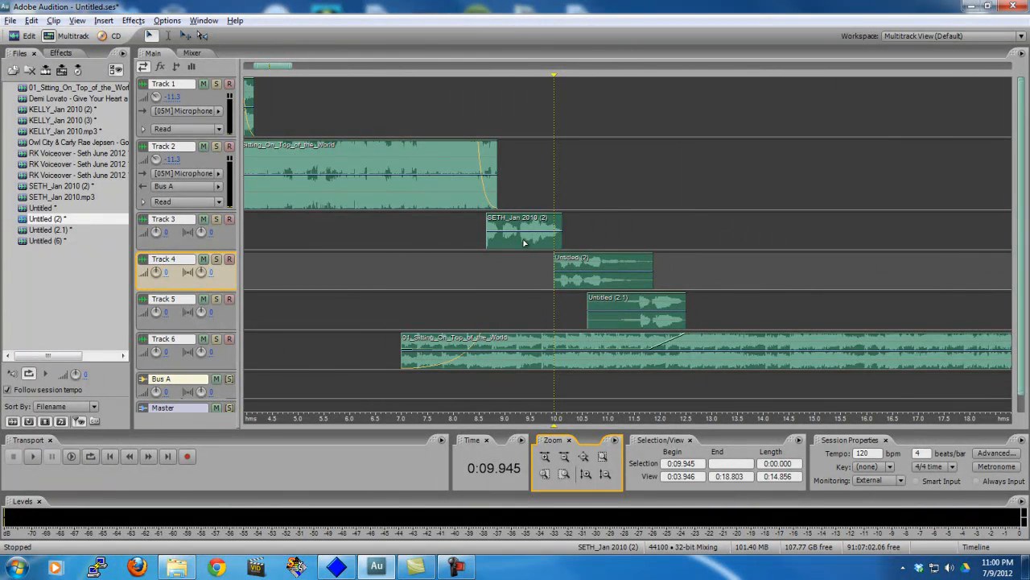
Move the Track 3 voiceover slightly later to start at about 8.8 s and set the playback position to 0:08.782
{"action": "left_click_drag", "start_coordinate": [513, 232], "coordinate": [522, 234]}
{"action": "left_click", "coordinate": [490, 245]}
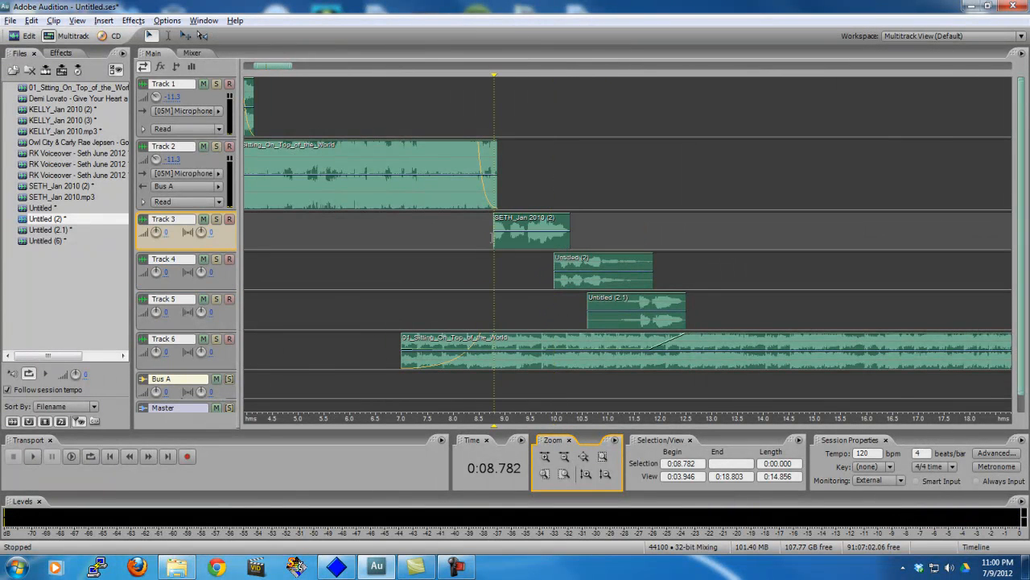
Play the session from 0:08.383 to check where the Track 3 voiceover enters
{"action": "left_click", "coordinate": [474, 262]}
{"action": "key", "text": "space"}
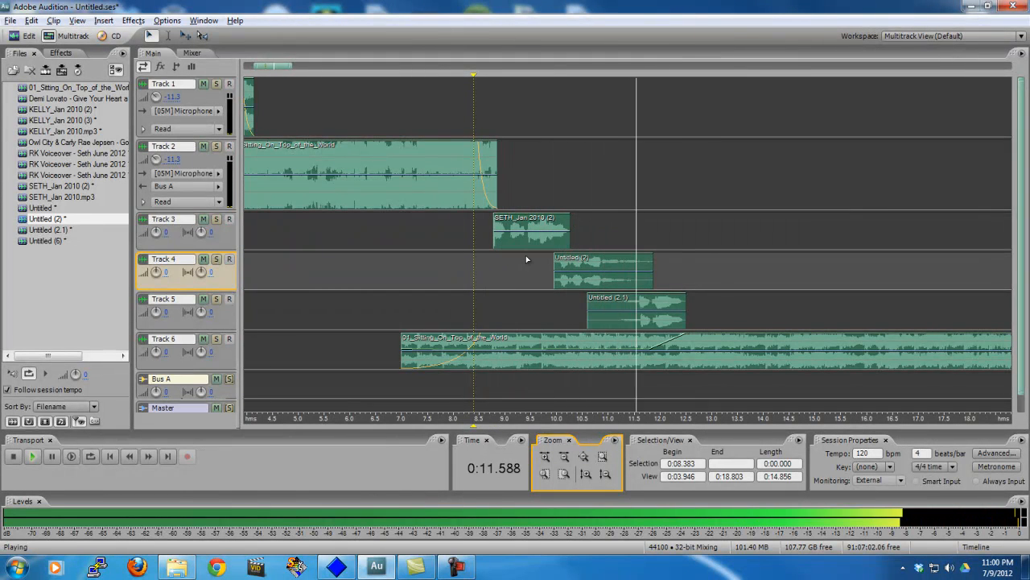
{"action": "key", "text": "space"}
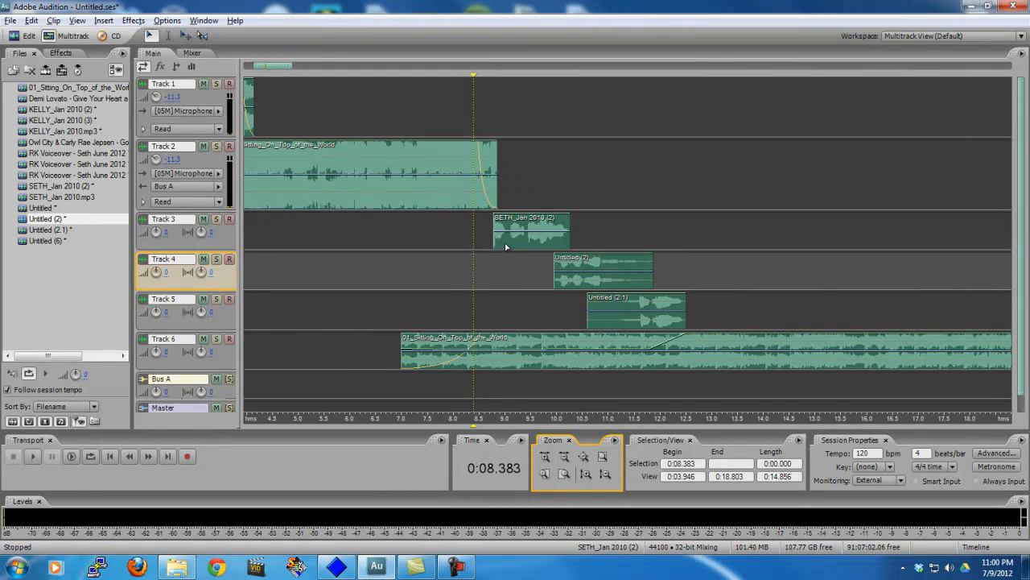
Move the Track 3 voiceover slightly earlier to start at about 8.7 s and play from 0:08.558 to check it
{"action": "left_click", "coordinate": [512, 242]}
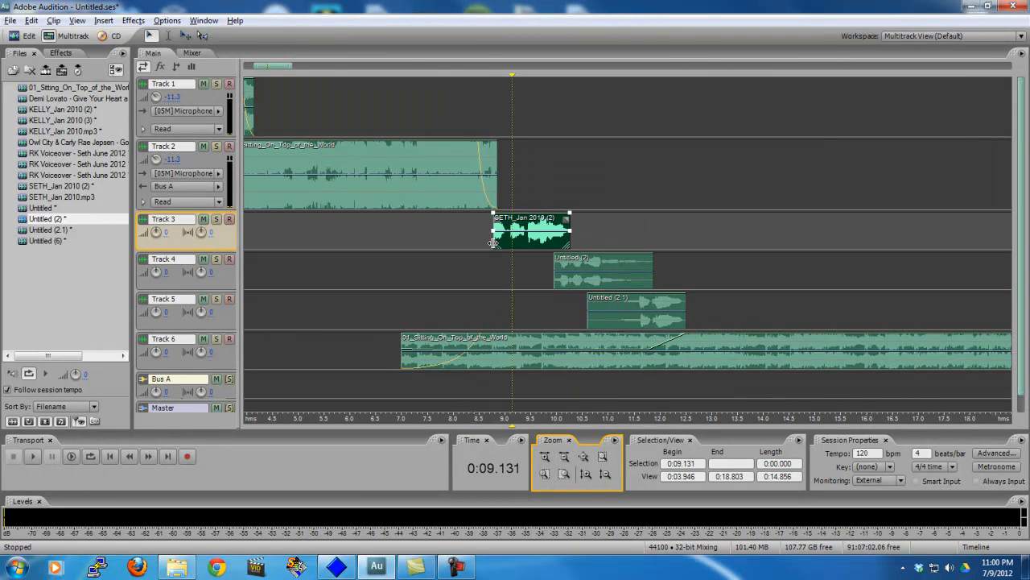
{"action": "left_click", "coordinate": [486, 238]}
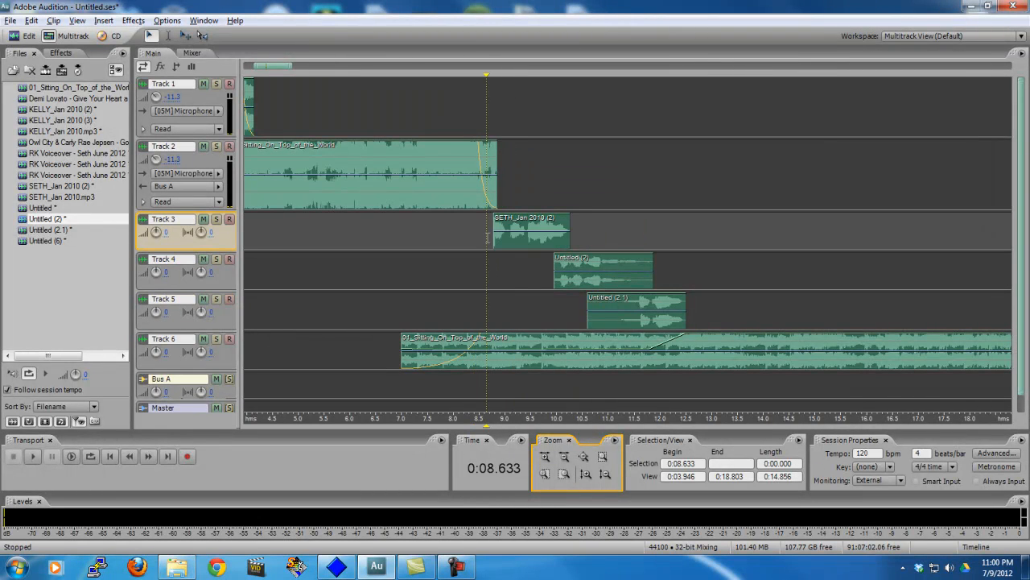
{"action": "left_click", "coordinate": [491, 254]}
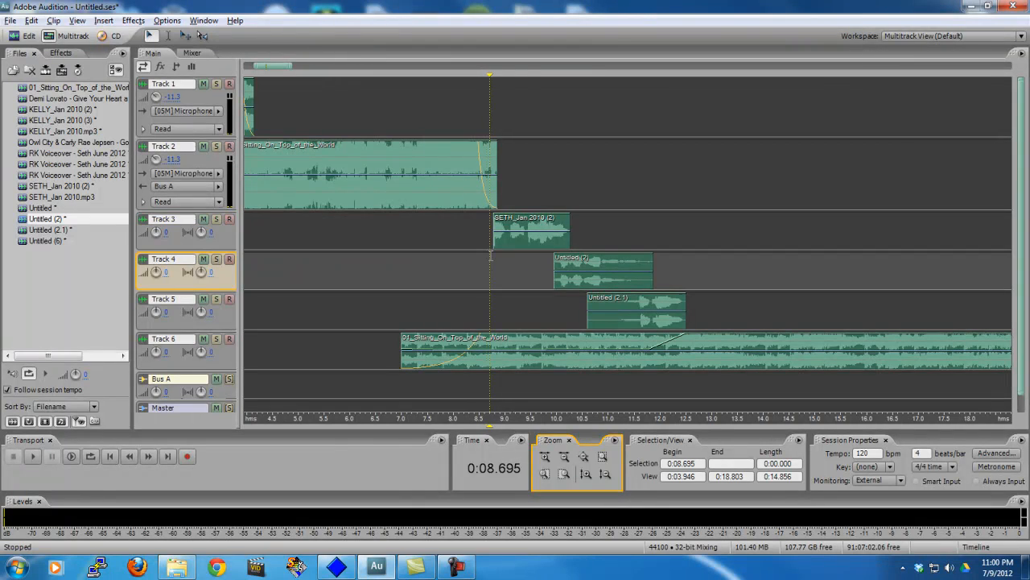
{"action": "left_click", "coordinate": [563, 455]}
{"action": "left_click", "coordinate": [756, 239]}
{"action": "key", "text": "space"}
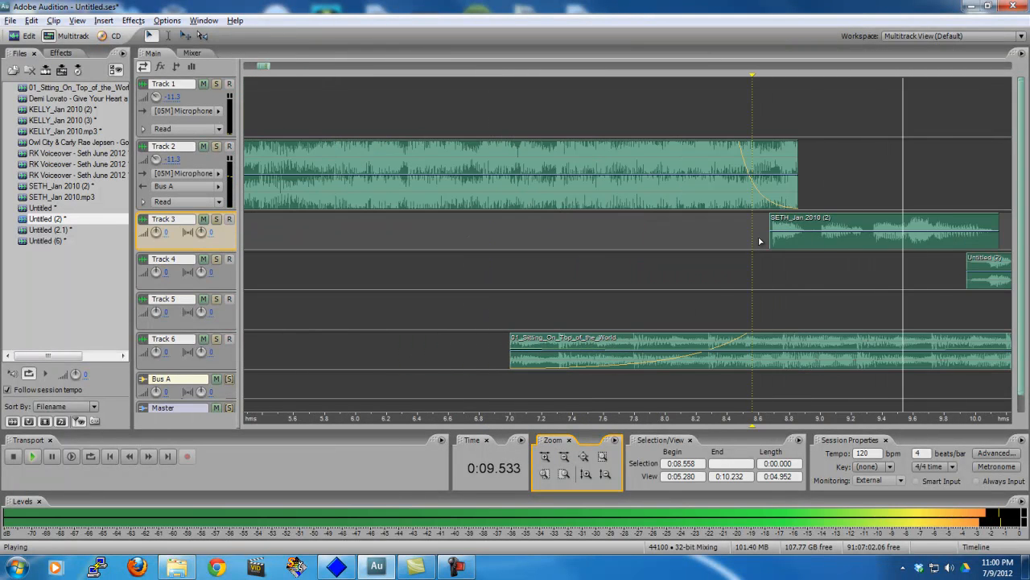
{"action": "left_click", "coordinate": [564, 456]}
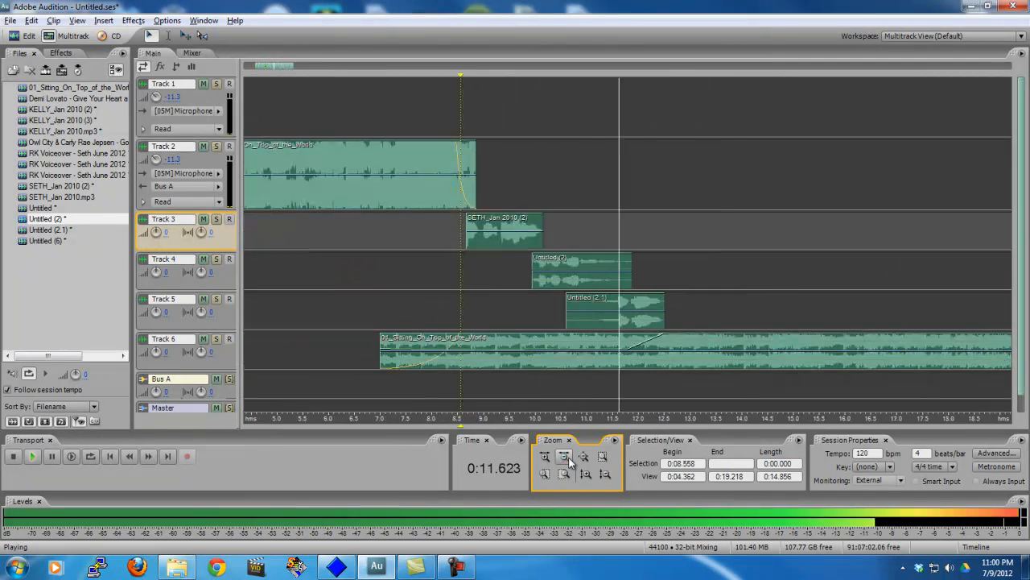
Extend the end of the Track 2 music clip to about 10.0 s and play from 0:06.000
{"action": "left_click", "coordinate": [415, 208]}
{"action": "left_click", "coordinate": [421, 198]}
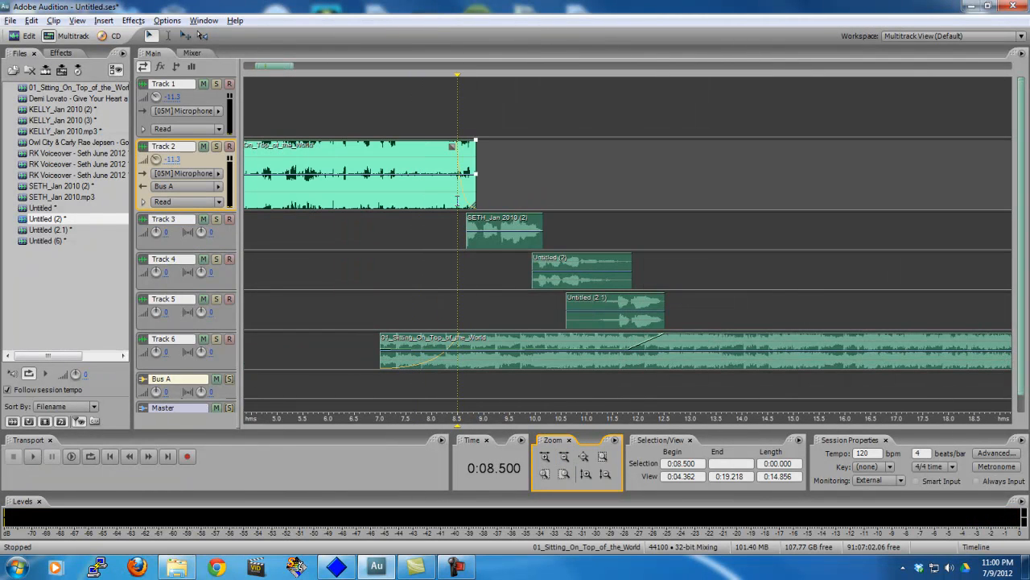
{"action": "left_click_drag", "start_coordinate": [453, 151], "coordinate": [535, 155]}
{"action": "left_click", "coordinate": [330, 230]}
{"action": "key", "text": "space"}
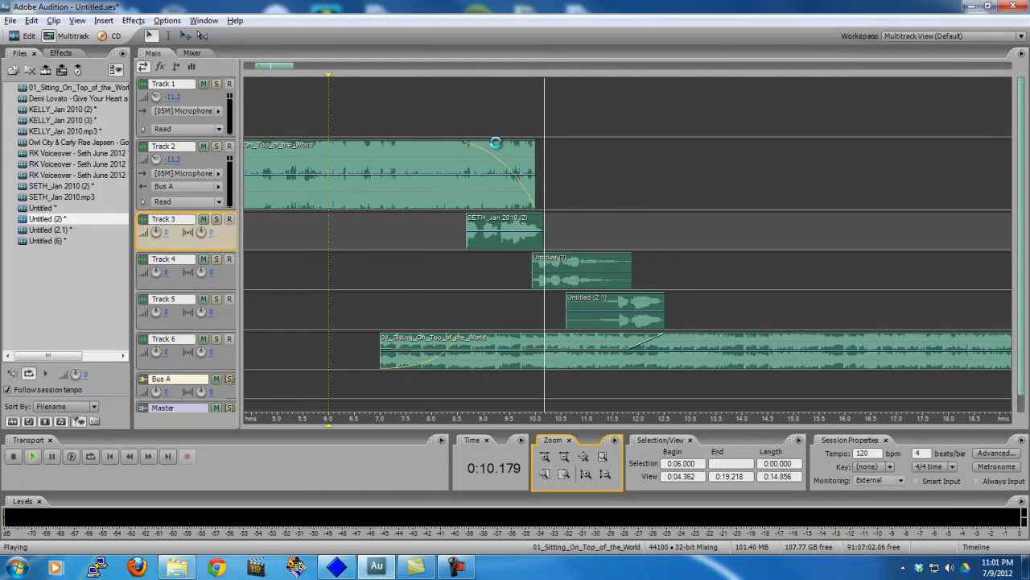
Reshape the Track 2 music clip's fade-out into a gently sagging curve, auditioning it from 0:07.752 and 0:08.500
{"action": "left_click", "coordinate": [495, 153]}
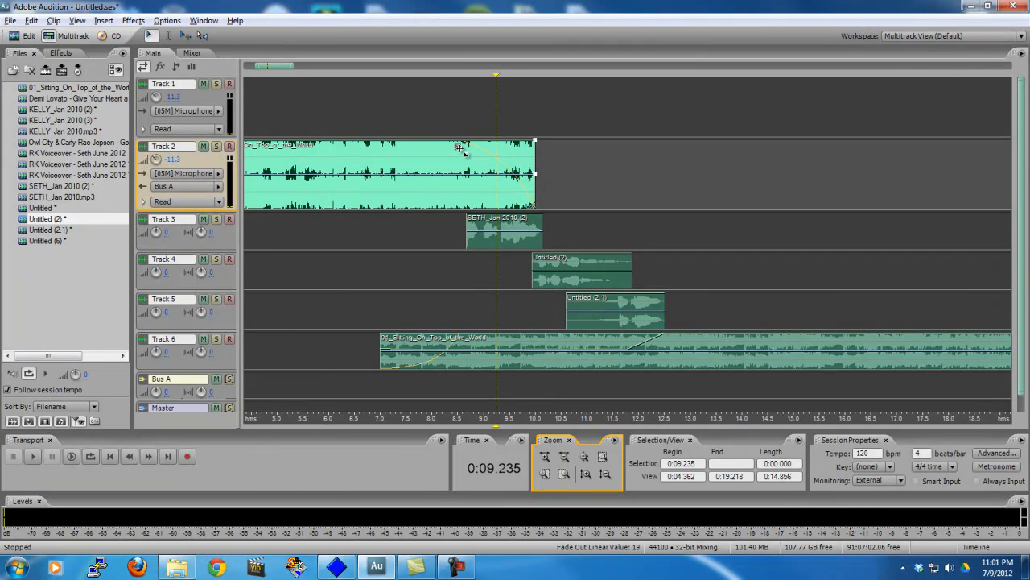
{"action": "left_click_drag", "start_coordinate": [461, 150], "coordinate": [460, 195]}
{"action": "left_click", "coordinate": [419, 260]}
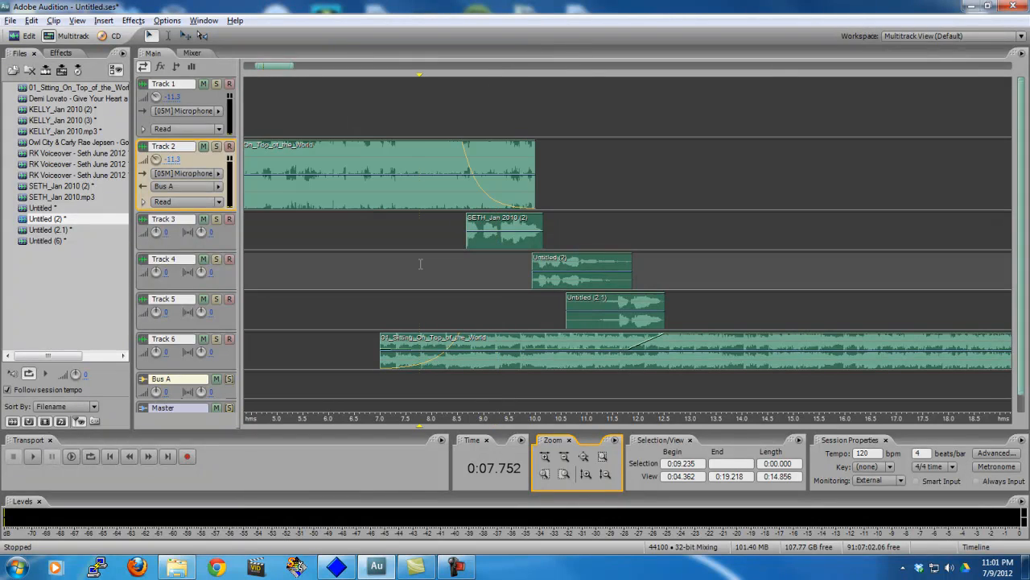
{"action": "key", "text": "space"}
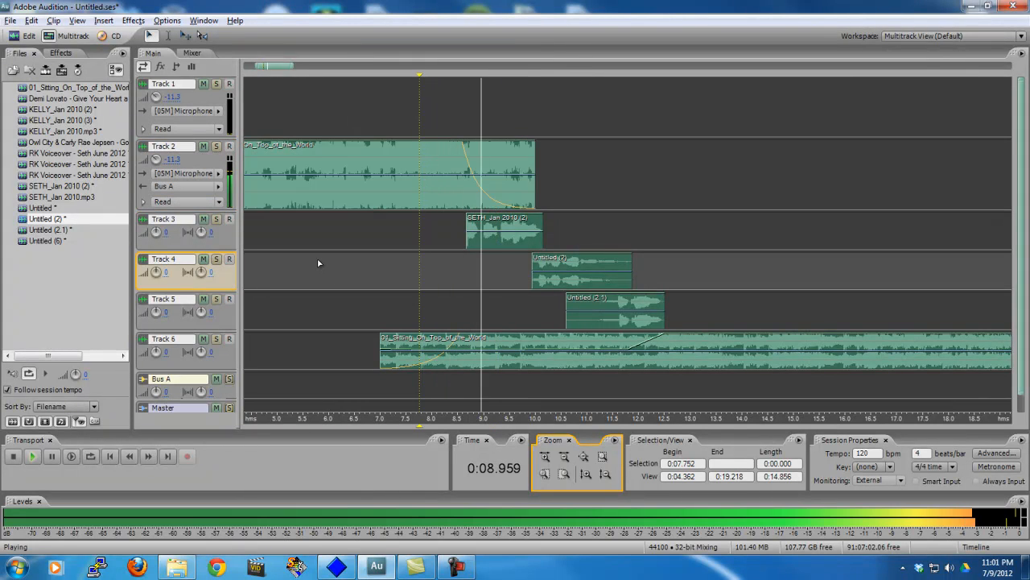
{"action": "key", "text": "space"}
{"action": "left_click", "coordinate": [463, 147]}
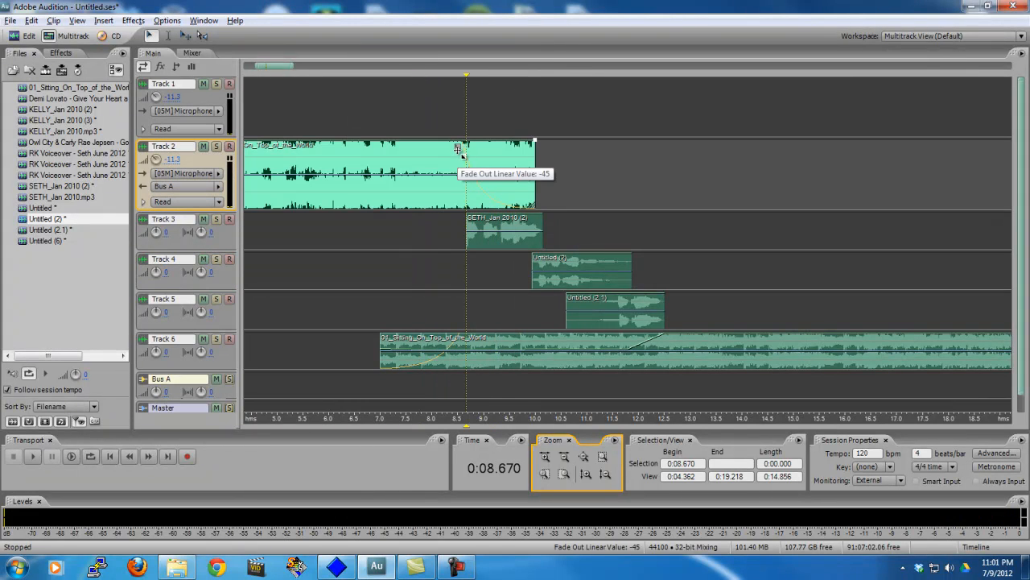
{"action": "left_click", "coordinate": [455, 240]}
{"action": "key", "text": "space"}
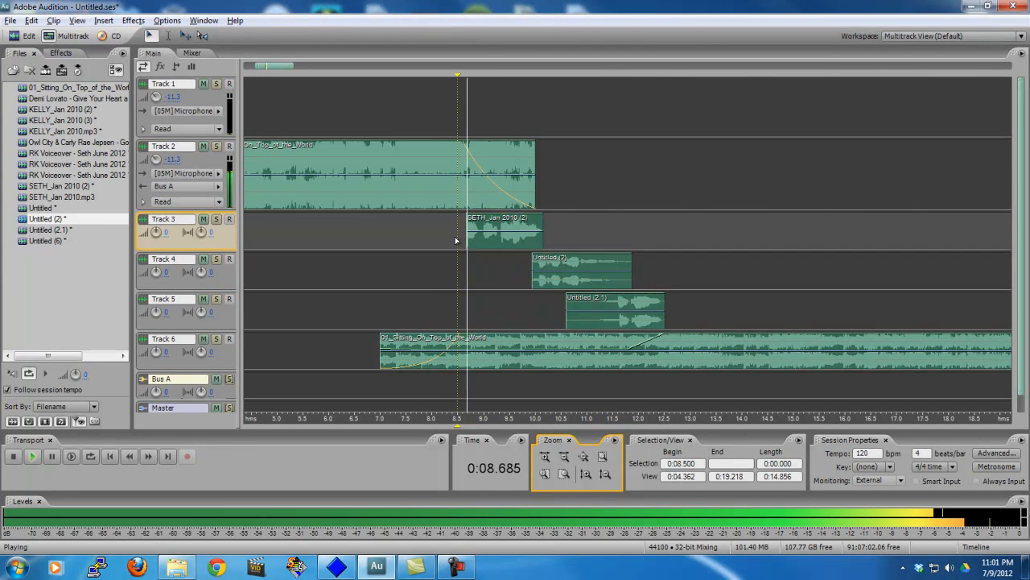
{"action": "key", "text": "space"}
Trim the end of the Track 2 music clip back to about 9.3 s
{"action": "left_click", "coordinate": [499, 178]}
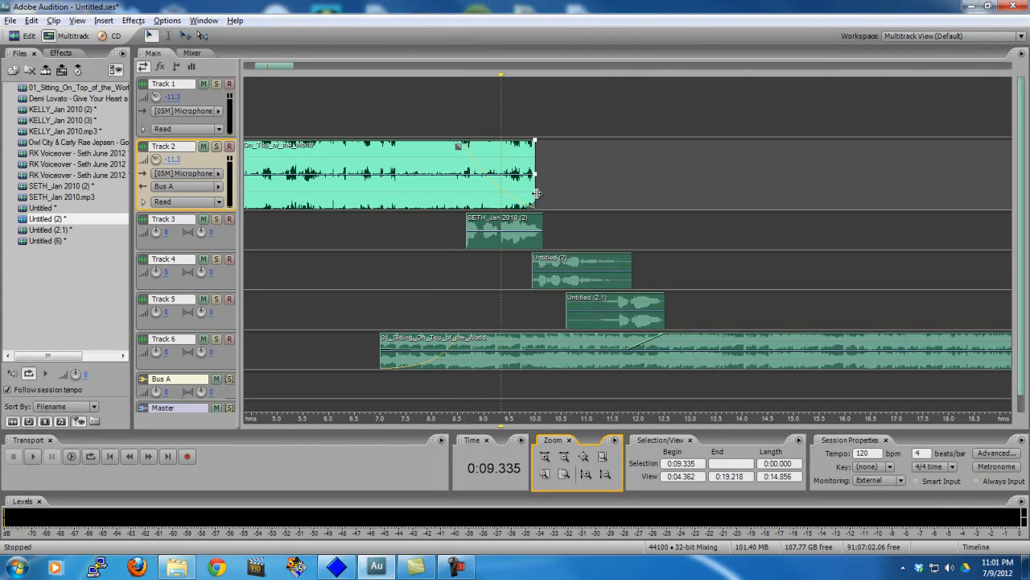
{"action": "left_click_drag", "start_coordinate": [534, 195], "coordinate": [499, 198]}
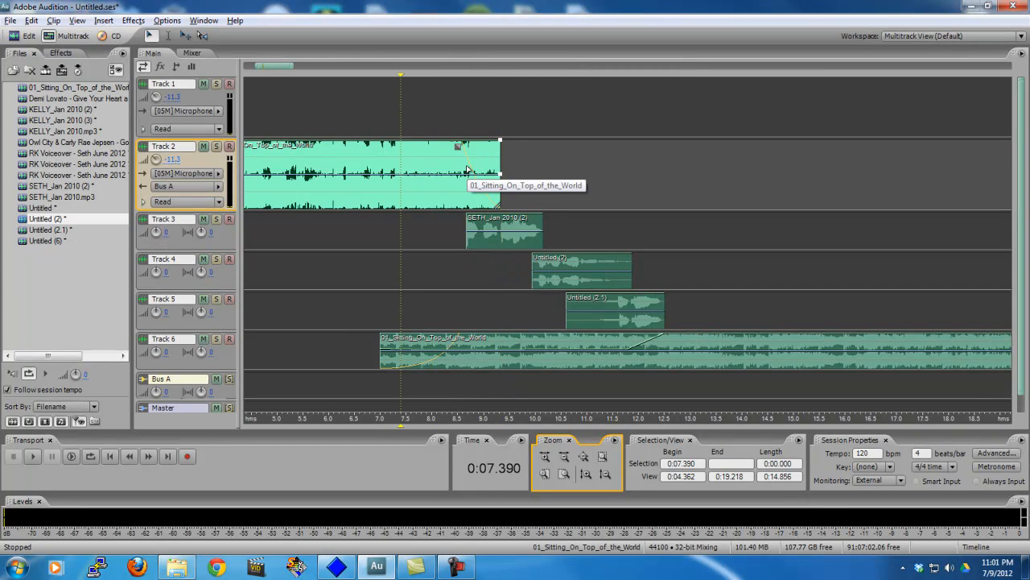
{"action": "left_click_drag", "start_coordinate": [430, 242], "coordinate": [560, 222]}
{"action": "left_click", "coordinate": [552, 221]}
View the Track 2 music clip's waveform in the single-file editor twice, returning to the multitrack session each time
{"action": "left_click", "coordinate": [579, 184]}
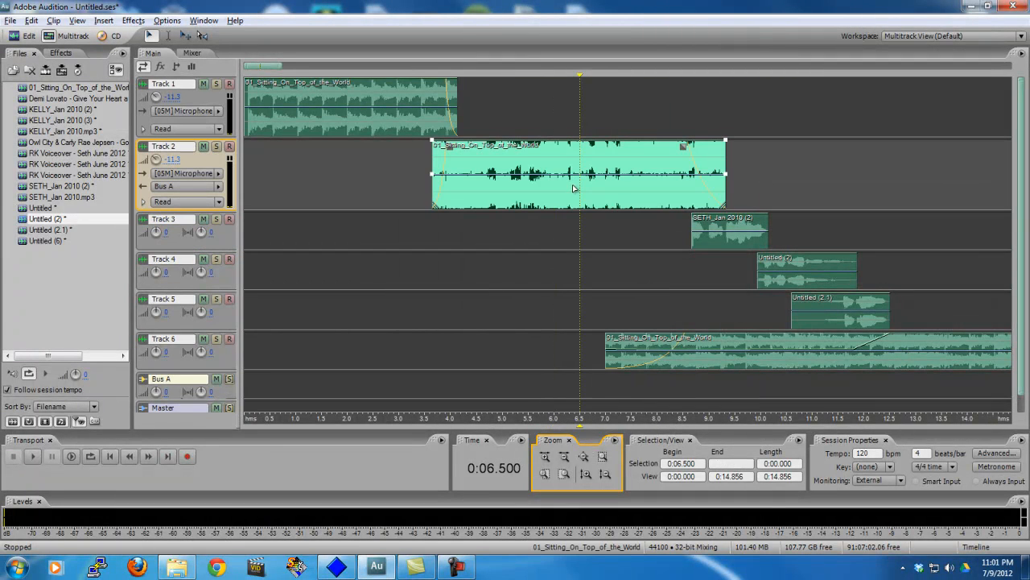
{"action": "left_click", "coordinate": [608, 220]}
{"action": "left_click", "coordinate": [663, 190]}
{"action": "double_click", "coordinate": [575, 187]}
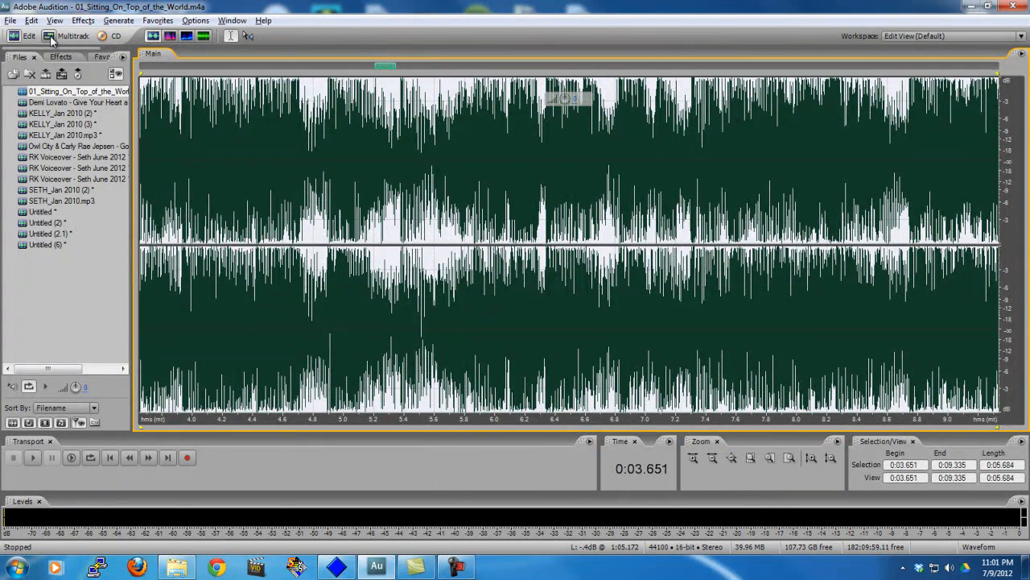
{"action": "left_click", "coordinate": [51, 37]}
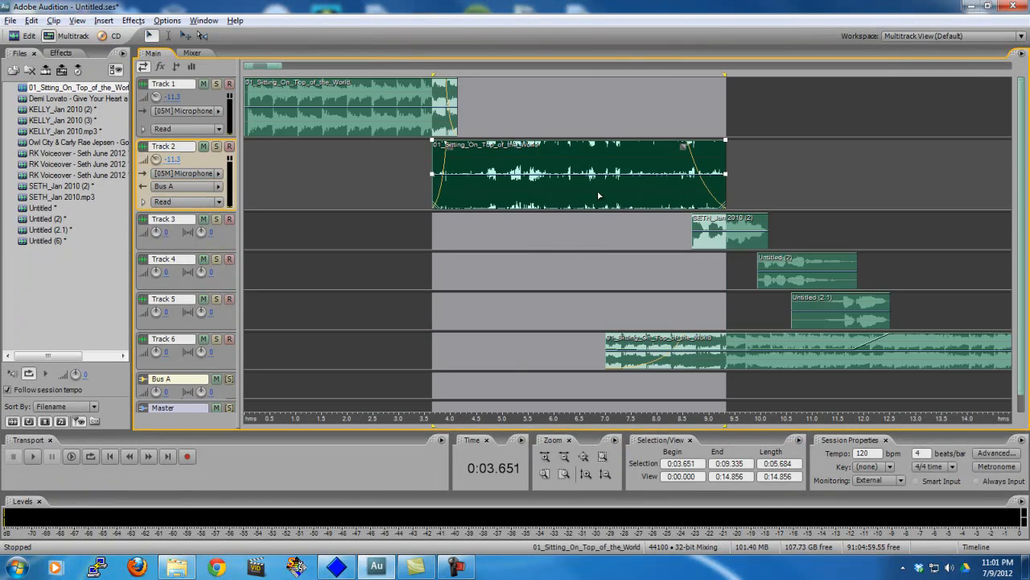
{"action": "left_click", "coordinate": [550, 215]}
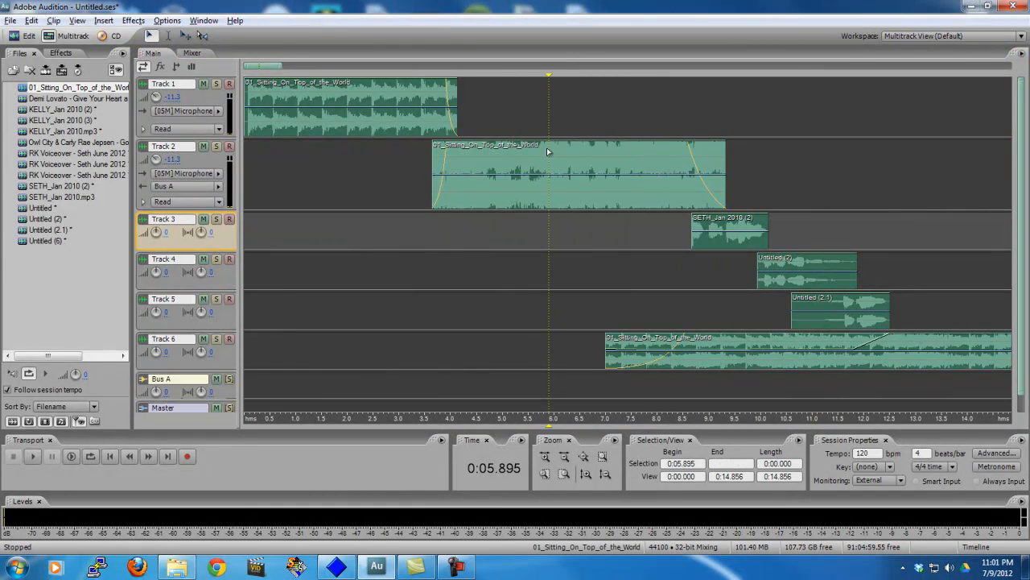
{"action": "double_click", "coordinate": [567, 204]}
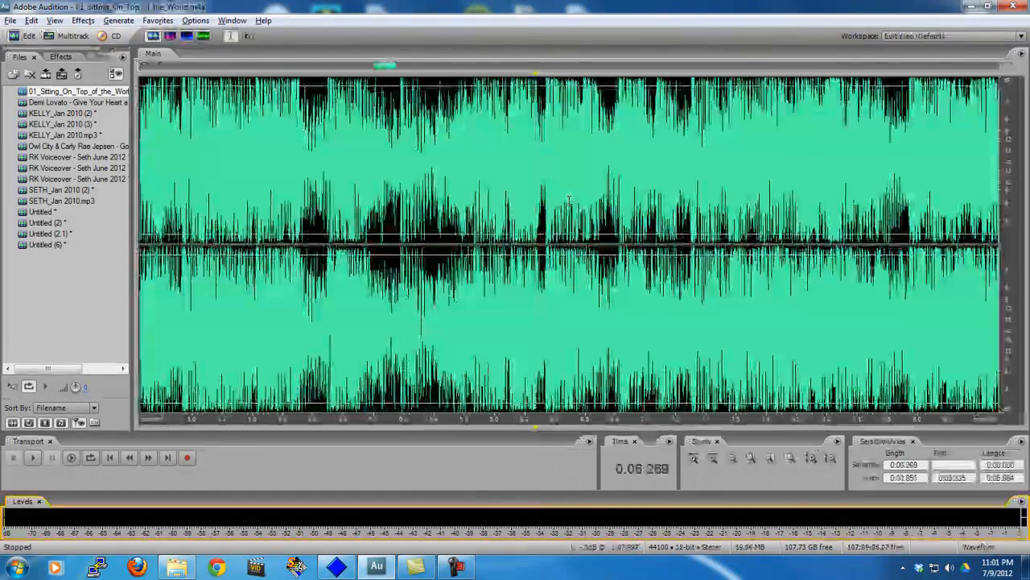
{"action": "left_click", "coordinate": [71, 35]}
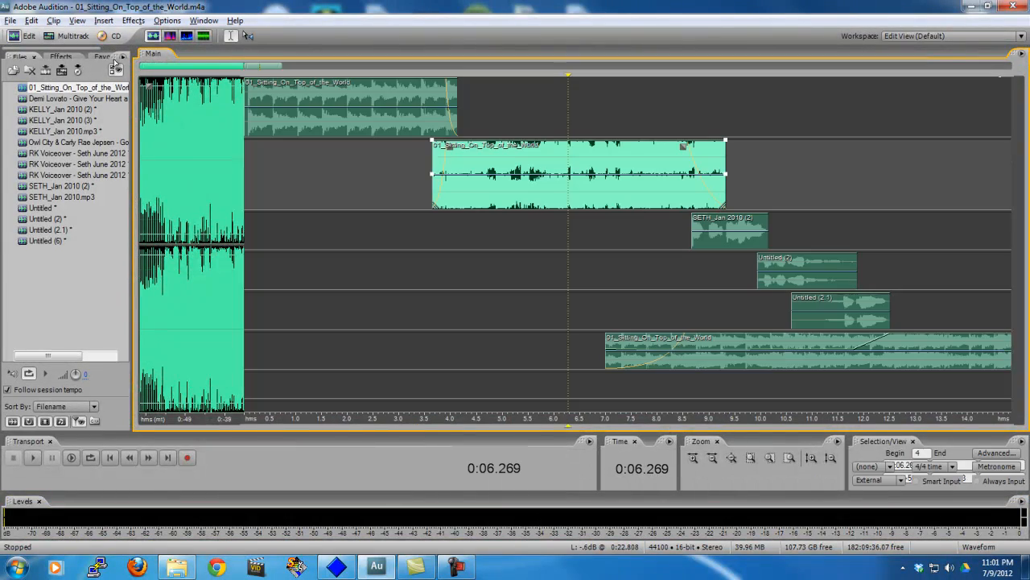
Open the Track 2 music clip for editing, copy the entire song waveform to a new file and briefly play it
{"action": "double_click", "coordinate": [481, 199]}
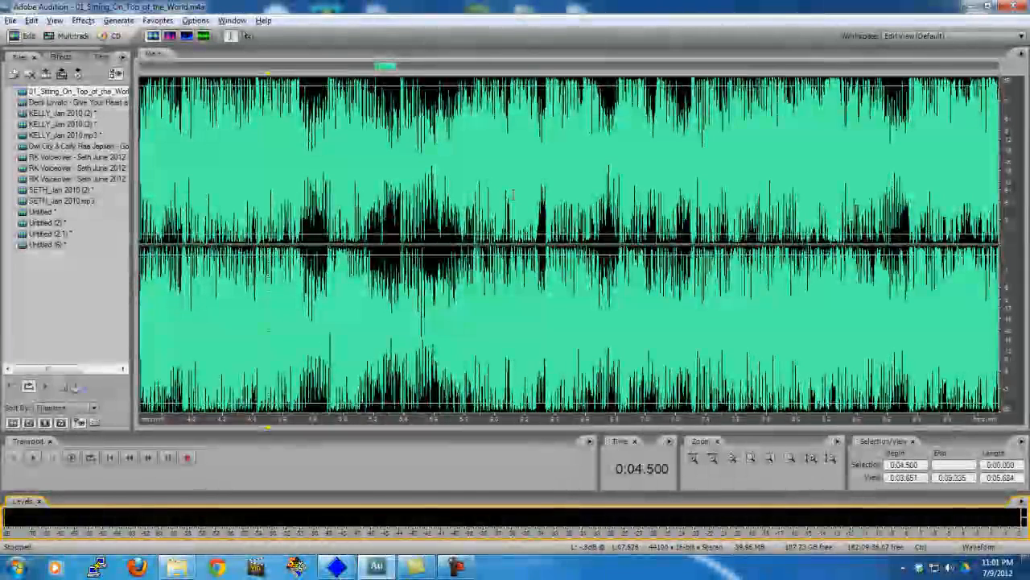
{"action": "key", "text": "ctrl+a"}
{"action": "right_click", "coordinate": [510, 186]}
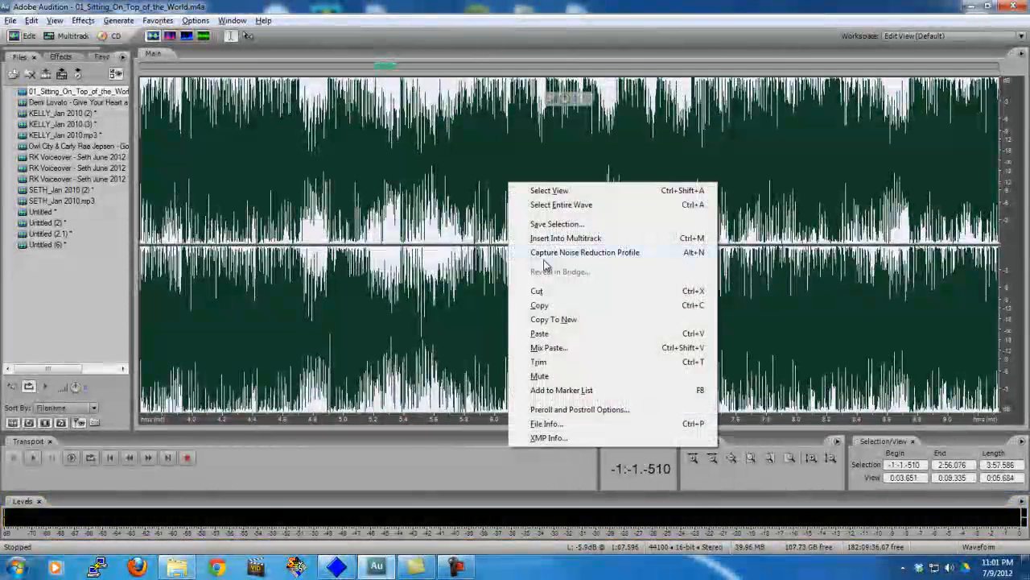
{"action": "left_click", "coordinate": [554, 319]}
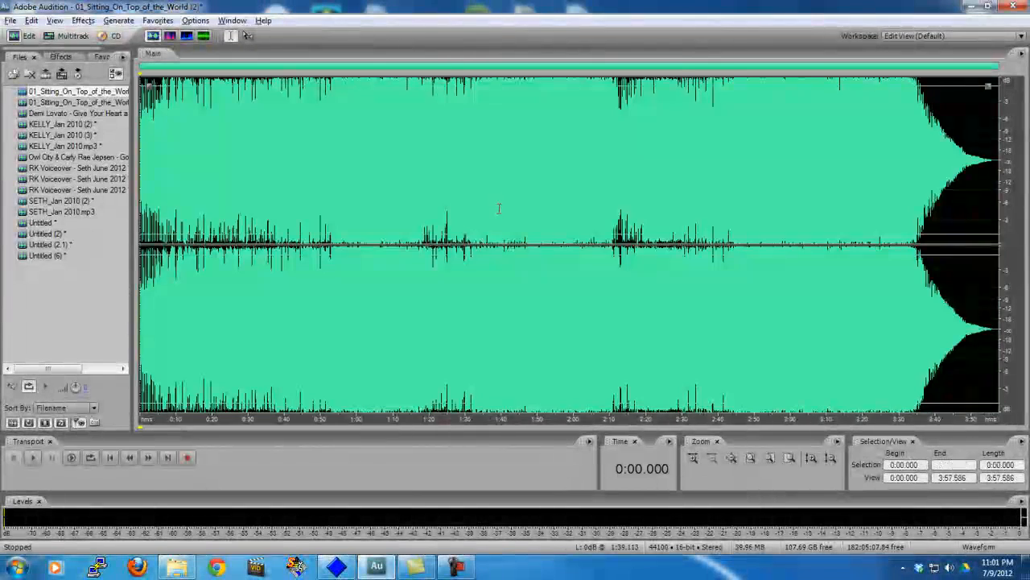
{"action": "key", "text": "space"}
{"action": "key", "text": "space"}
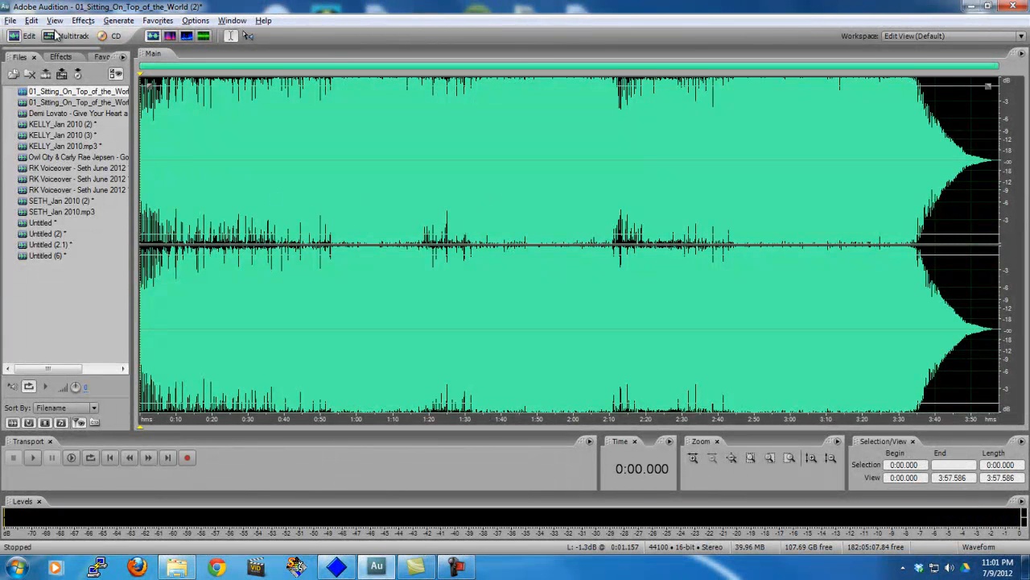
Try to close the full-length song copy, 01_Sitting_On_Top_of_the_World (2)
{"action": "left_click", "coordinate": [62, 77]}
{"action": "left_click", "coordinate": [64, 92]}
{"action": "key", "text": "Delete"}
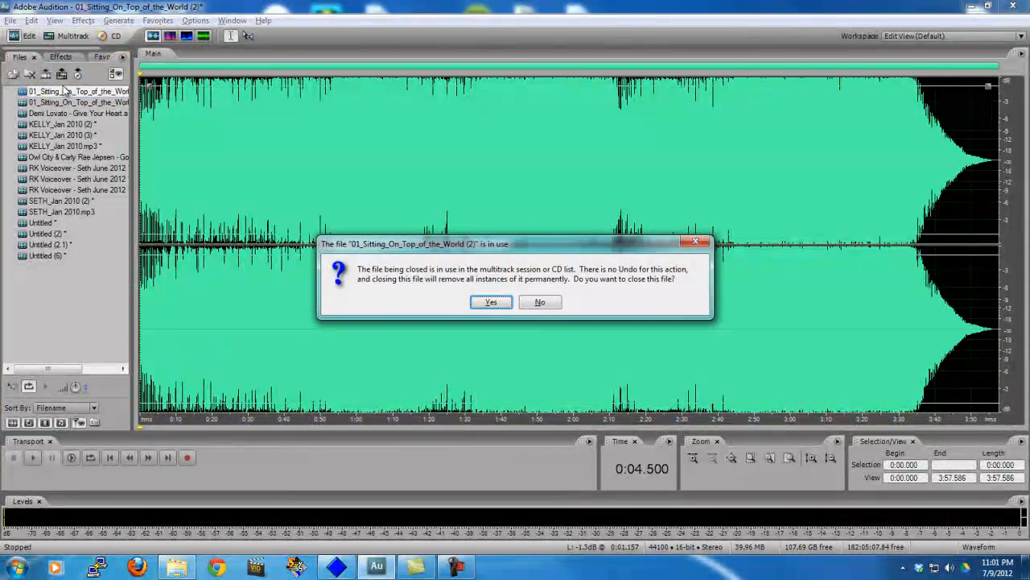
{"action": "left_click", "coordinate": [493, 305]}
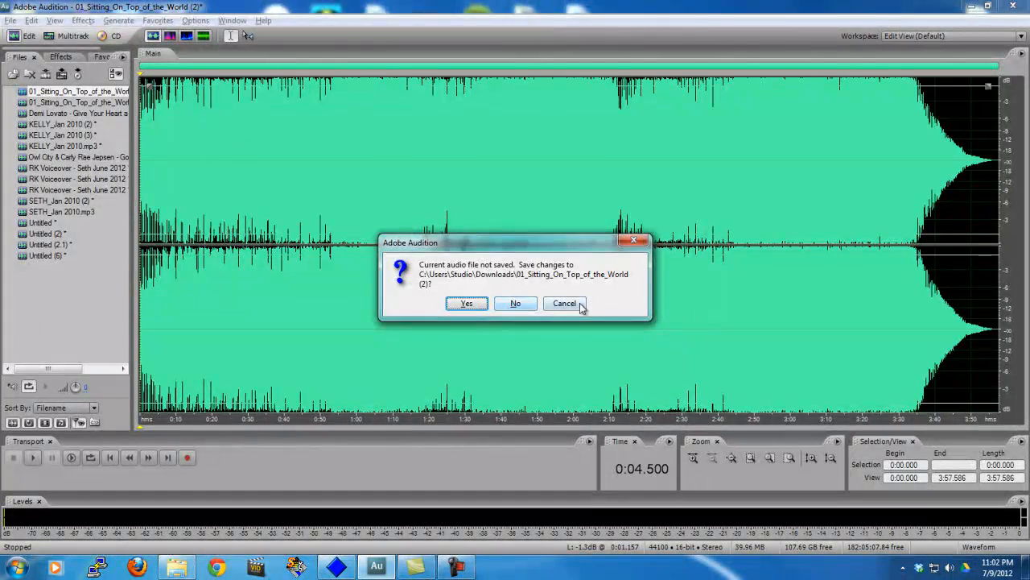
{"action": "left_click", "coordinate": [573, 304]}
Reopen the Track 2 music clip from the session and copy its selected 0:03.651 to 0:09.335 section to a new file
{"action": "left_click", "coordinate": [69, 36]}
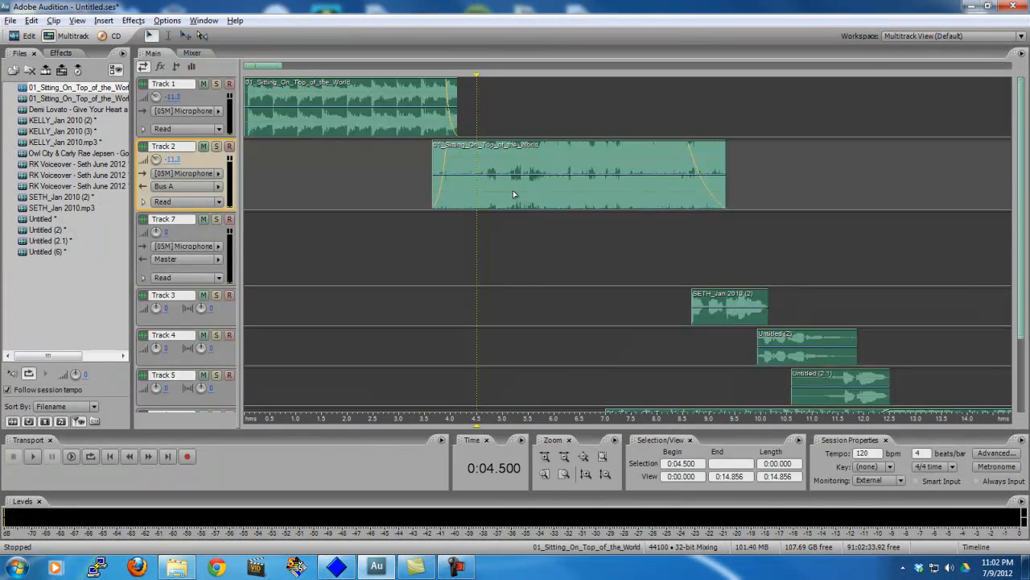
{"action": "double_click", "coordinate": [495, 190]}
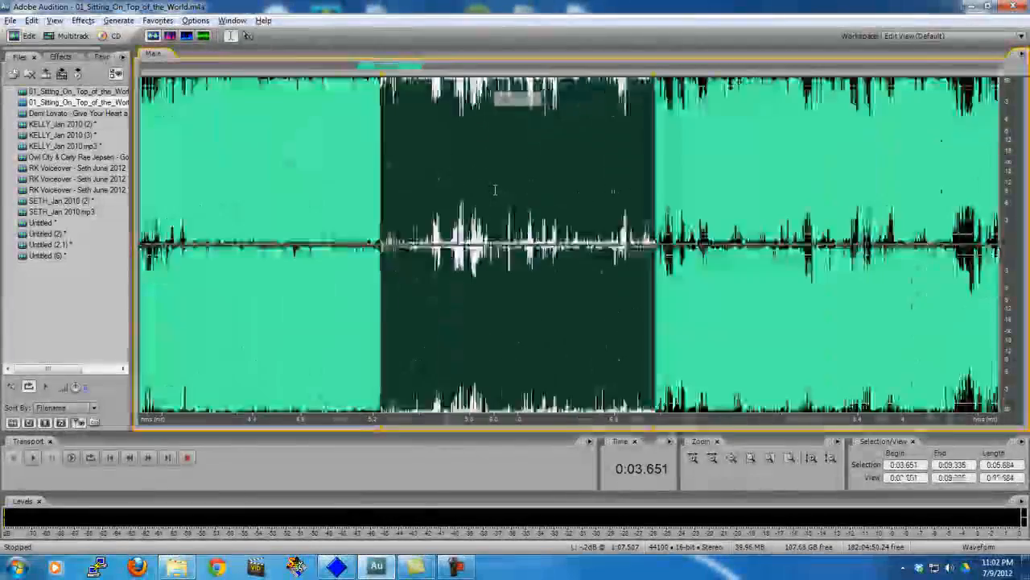
{"action": "right_click", "coordinate": [495, 190]}
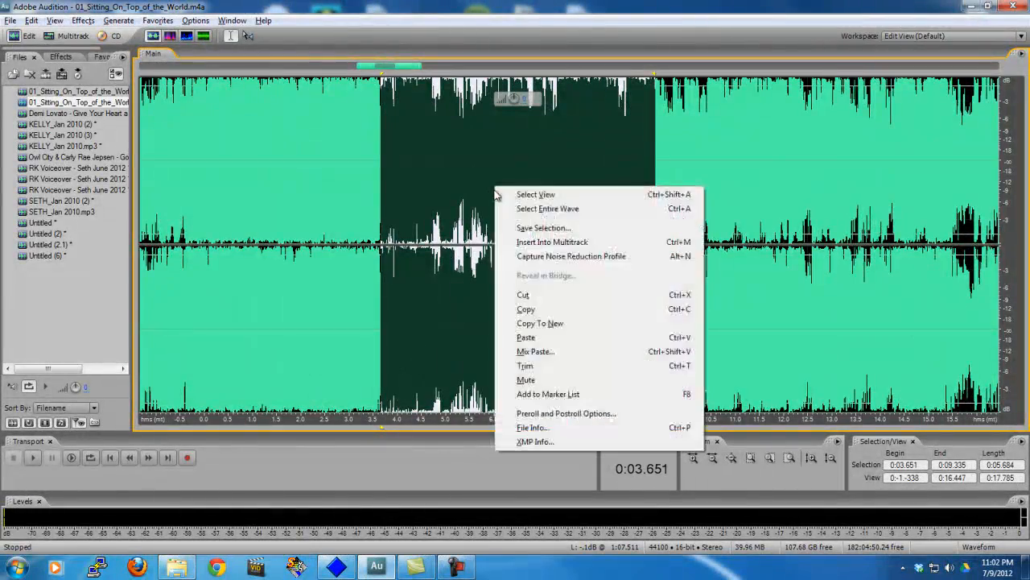
{"action": "left_click", "coordinate": [540, 322]}
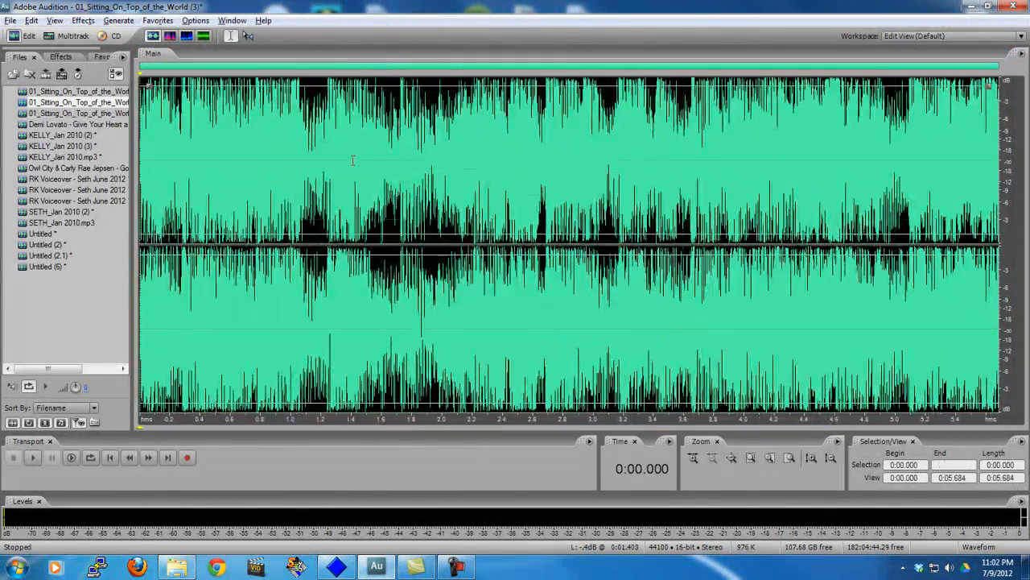
Select the whole waveform of the new music section and play it from the start
{"action": "double_click", "coordinate": [354, 165]}
{"action": "key", "text": "space"}
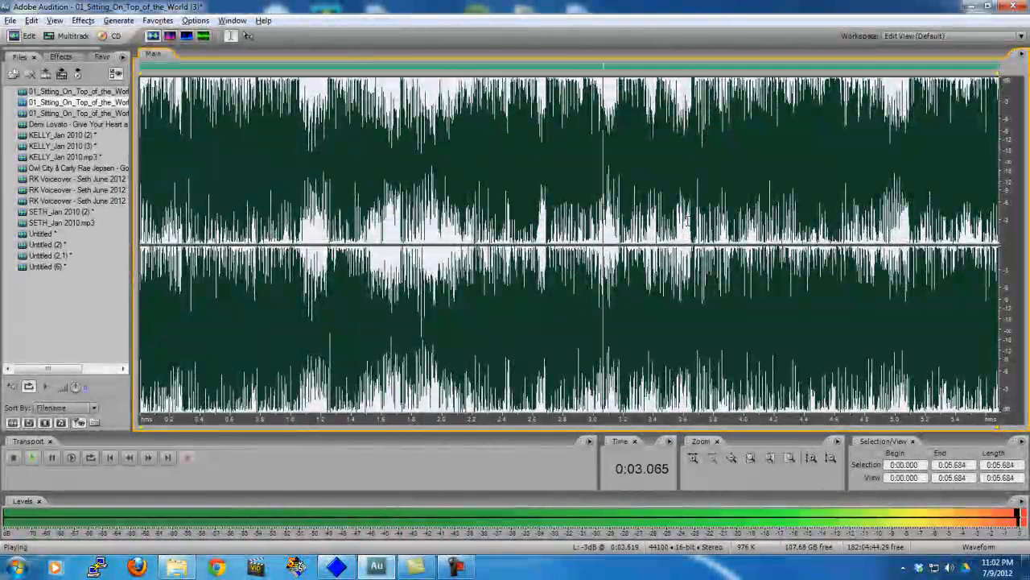
{"action": "key", "text": "space"}
Play the copied music section from 0:04.563 and again from 0:04.635 to check its ending
{"action": "left_click", "coordinate": [844, 283]}
{"action": "left_click", "coordinate": [829, 242]}
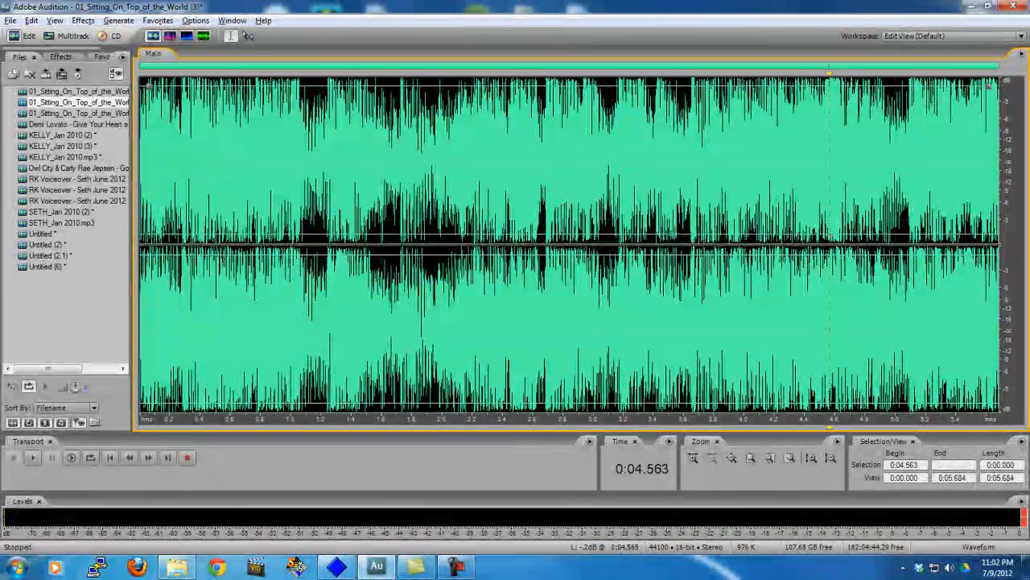
{"action": "key", "text": "space"}
{"action": "key", "text": "space"}
{"action": "left_click", "coordinate": [838, 236]}
{"action": "key", "text": "space"}
{"action": "key", "text": "space"}
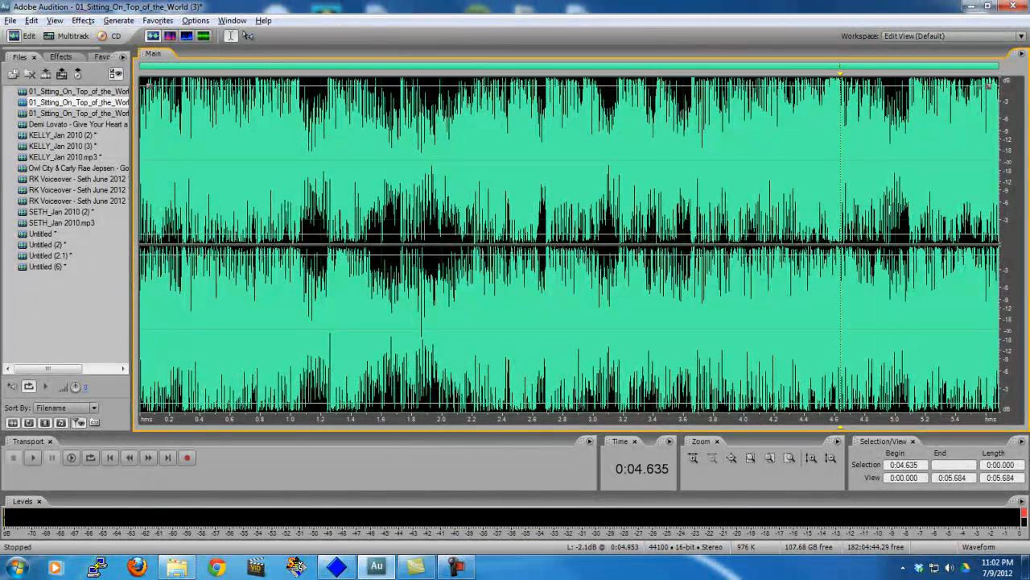
Delete the music copy's ending from 0:05.083 to 0:05.684 and play the shortened file from 0:04.600
{"action": "left_click_drag", "start_coordinate": [910, 192], "coordinate": [1028, 206]}
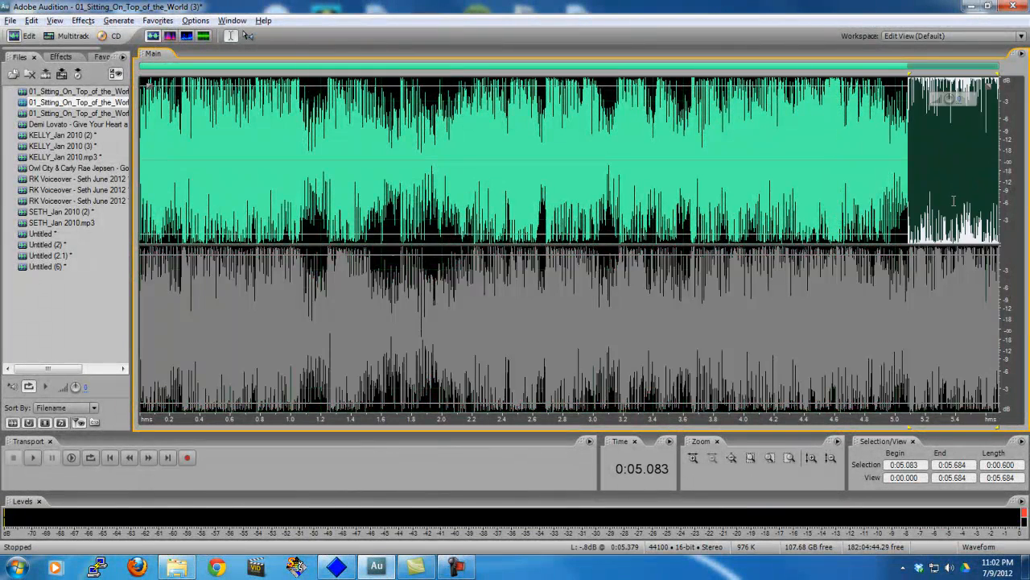
{"action": "key", "text": "ctrl+b"}
{"action": "key", "text": "Delete"}
{"action": "left_click", "coordinate": [918, 203]}
{"action": "key", "text": "space"}
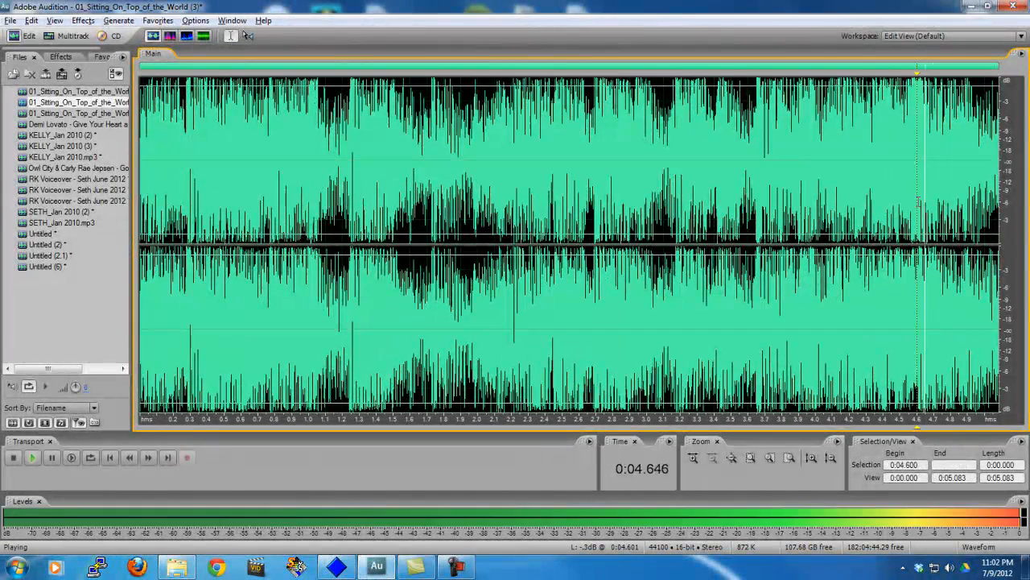
Fade out the very end of the music copy and play it from 0:04.424 to check the ending
{"action": "left_click_drag", "start_coordinate": [919, 202], "coordinate": [1002, 206]}
{"action": "left_click", "coordinate": [1001, 241]}
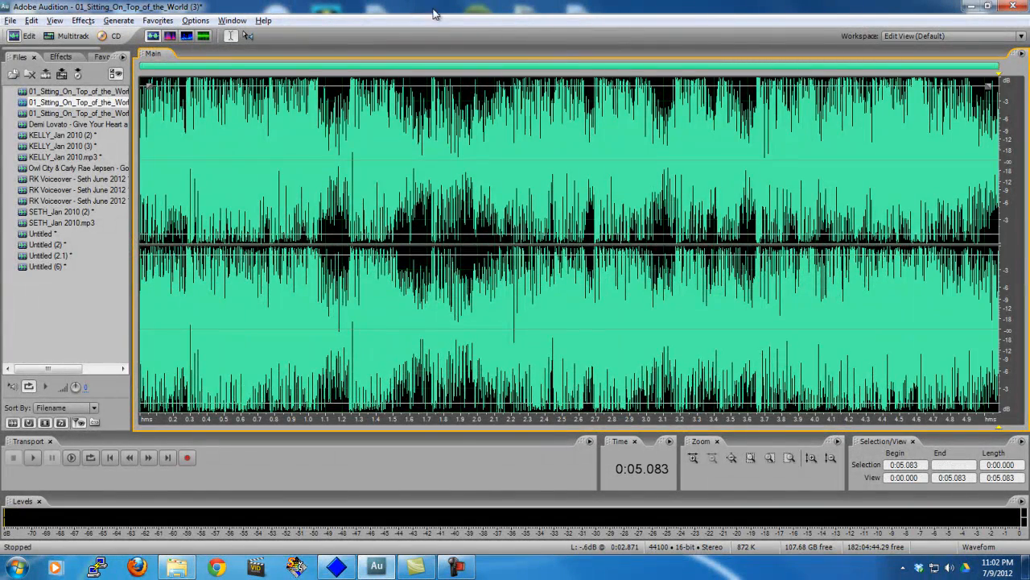
{"action": "left_click", "coordinate": [106, 21]}
{"action": "left_click", "coordinate": [376, 6]}
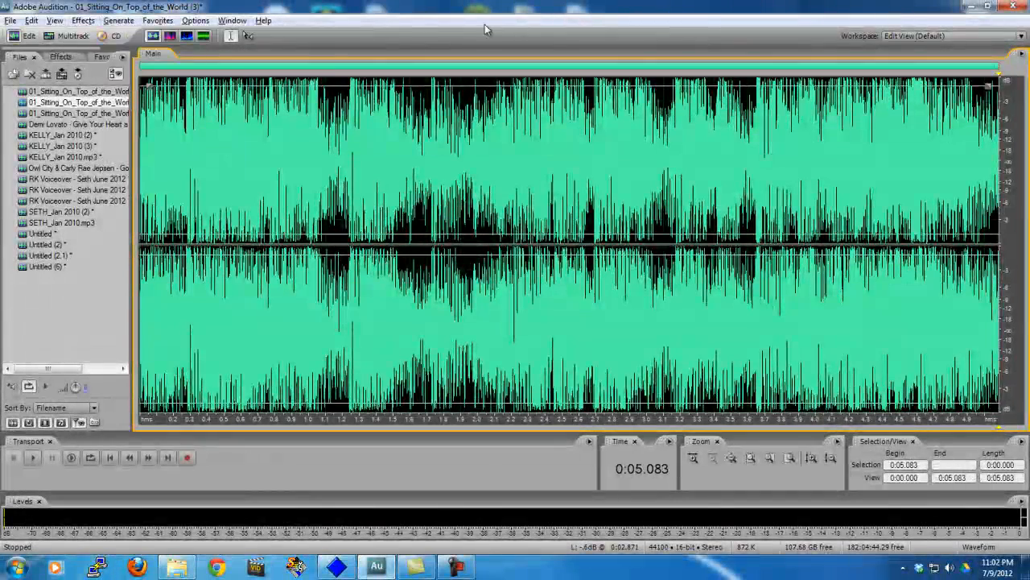
{"action": "left_click_drag", "start_coordinate": [986, 88], "coordinate": [966, 27]}
{"action": "left_click", "coordinate": [888, 214]}
{"action": "key", "text": "space"}
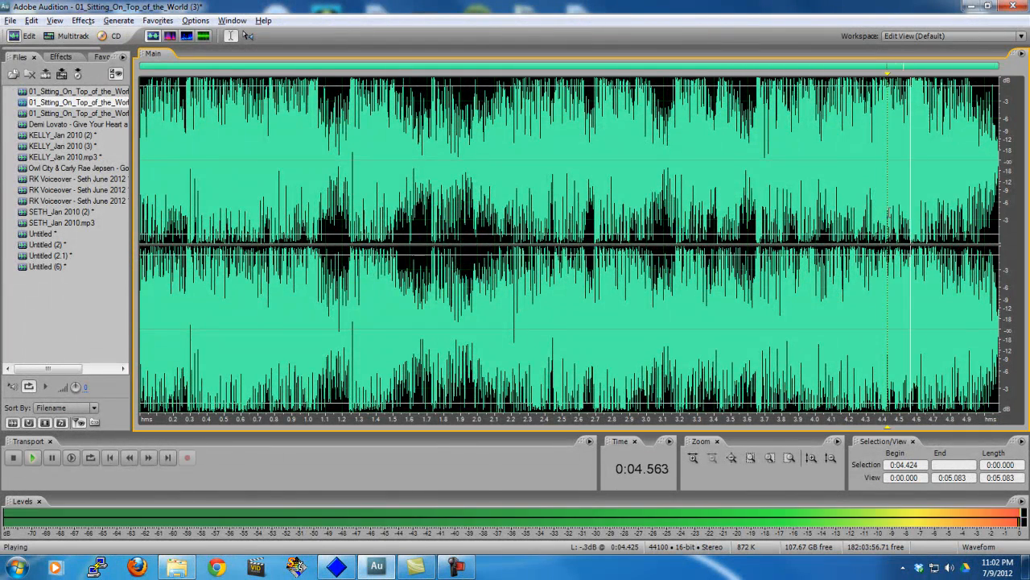
Generate 4 seconds of silence at the end of the music copy, after 0:05.083
{"action": "left_click_drag", "start_coordinate": [623, 220], "coordinate": [1000, 266]}
{"action": "left_click", "coordinate": [1000, 386]}
{"action": "left_click", "coordinate": [1001, 241]}
{"action": "left_click", "coordinate": [121, 21]}
{"action": "left_click", "coordinate": [127, 35]}
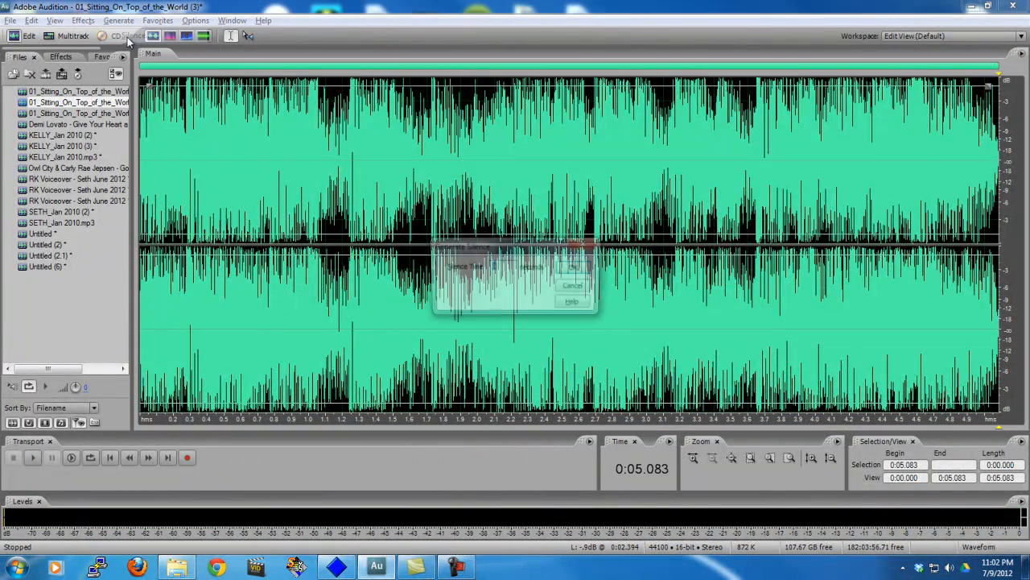
{"action": "key", "text": "Return"}
Play the music copy from 0:04.200 and again from 0:04.627 to find where the reverb should begin
{"action": "left_click", "coordinate": [537, 288]}
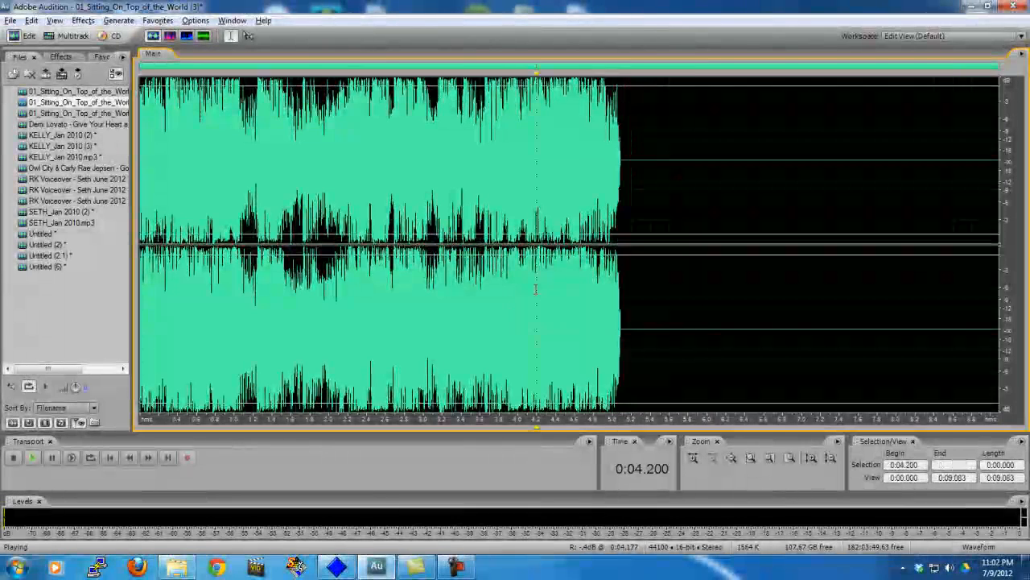
{"action": "key", "text": "space"}
{"action": "scroll", "coordinate": [568, 311], "scroll_direction": "up", "scroll_amount": 3}
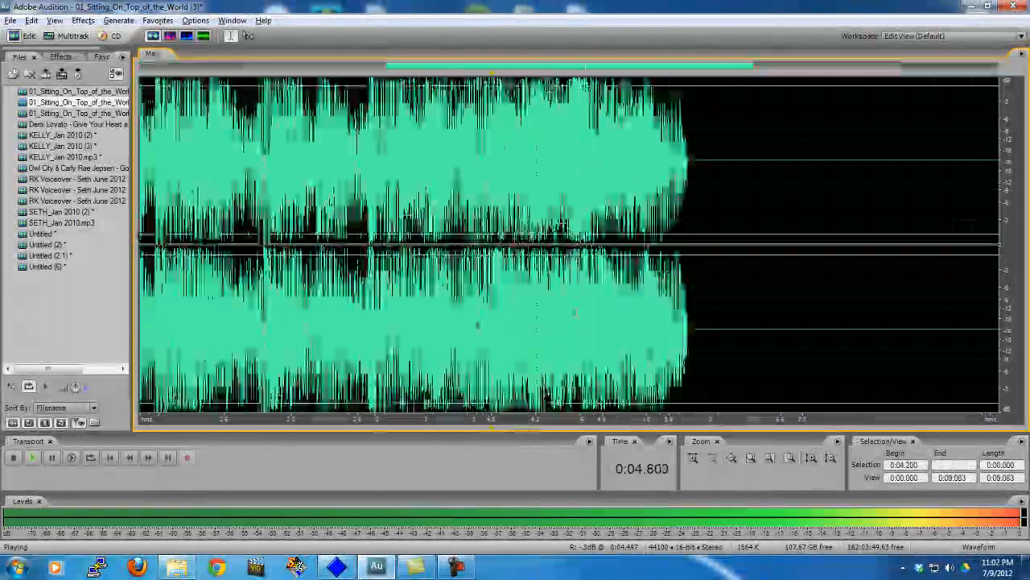
{"action": "scroll", "coordinate": [574, 312], "scroll_direction": "up", "scroll_amount": 2}
{"action": "key", "text": "space"}
{"action": "left_click", "coordinate": [596, 312]}
{"action": "key", "text": "space"}
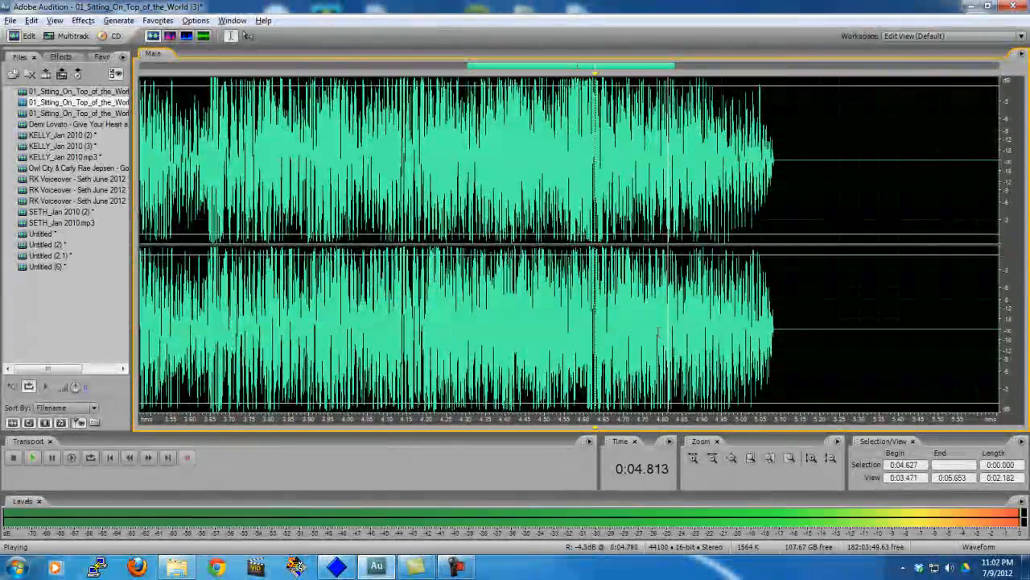
{"action": "scroll", "coordinate": [644, 322], "scroll_direction": "down", "scroll_amount": 3}
{"action": "key", "text": "space"}
Apply Full Reverb to the music copy from 0:04.627 to 0:09.083 and play the processed selection
{"action": "left_click_drag", "start_coordinate": [681, 320], "coordinate": [998, 330]}
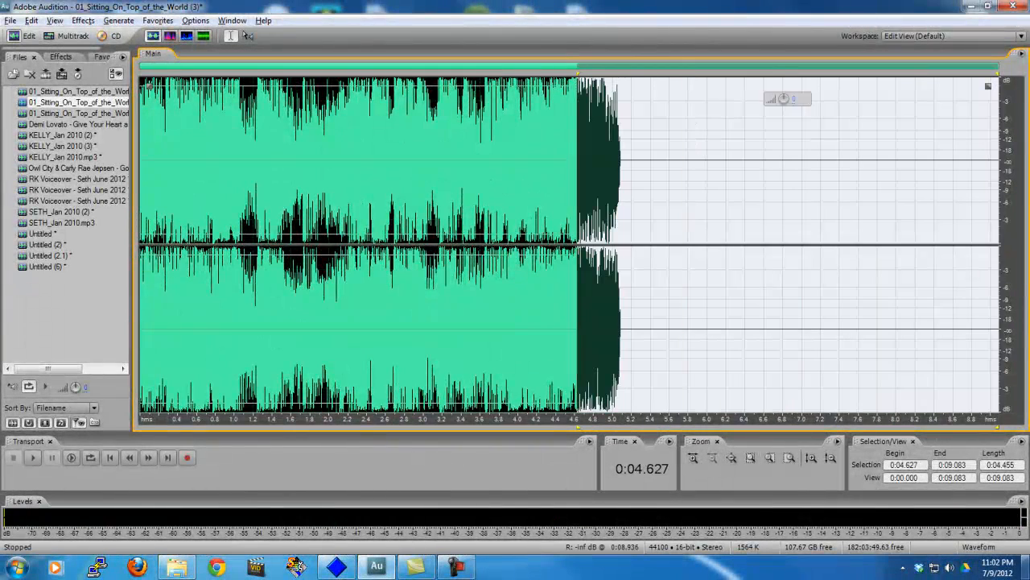
{"action": "left_click", "coordinate": [119, 21]}
{"action": "mouse_move", "coordinate": [83, 20]}
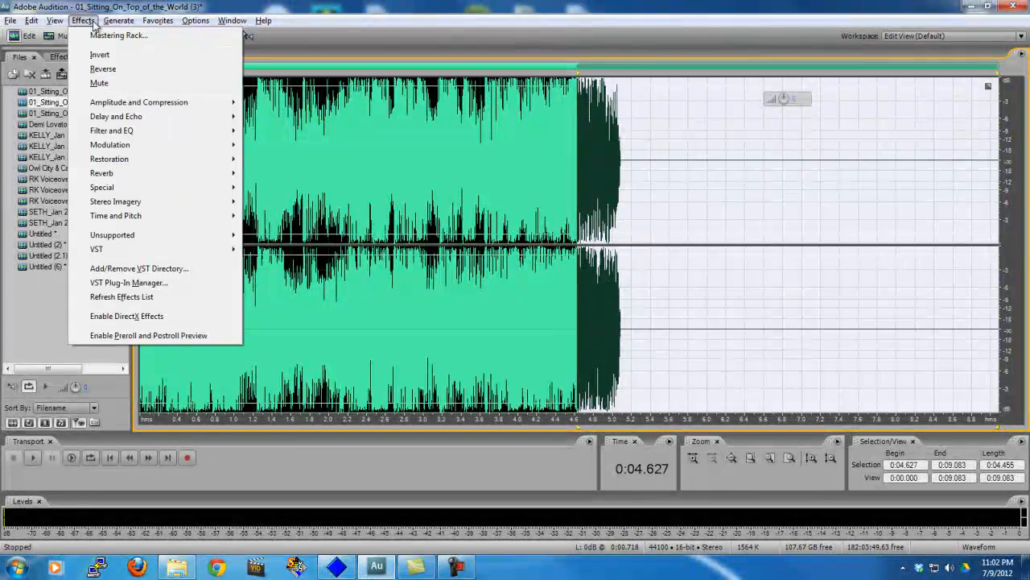
{"action": "mouse_move", "coordinate": [110, 173]}
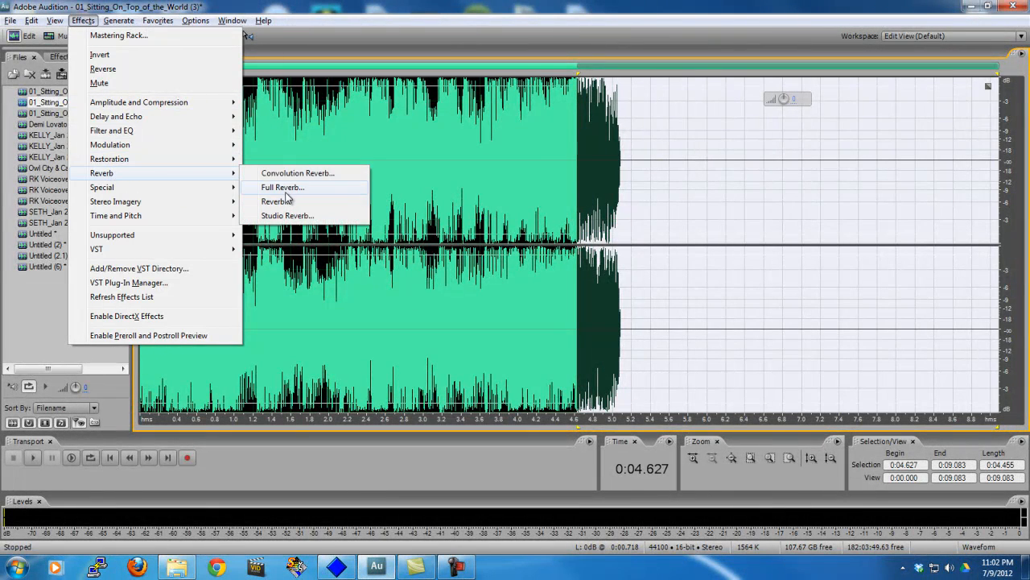
{"action": "left_click", "coordinate": [284, 191]}
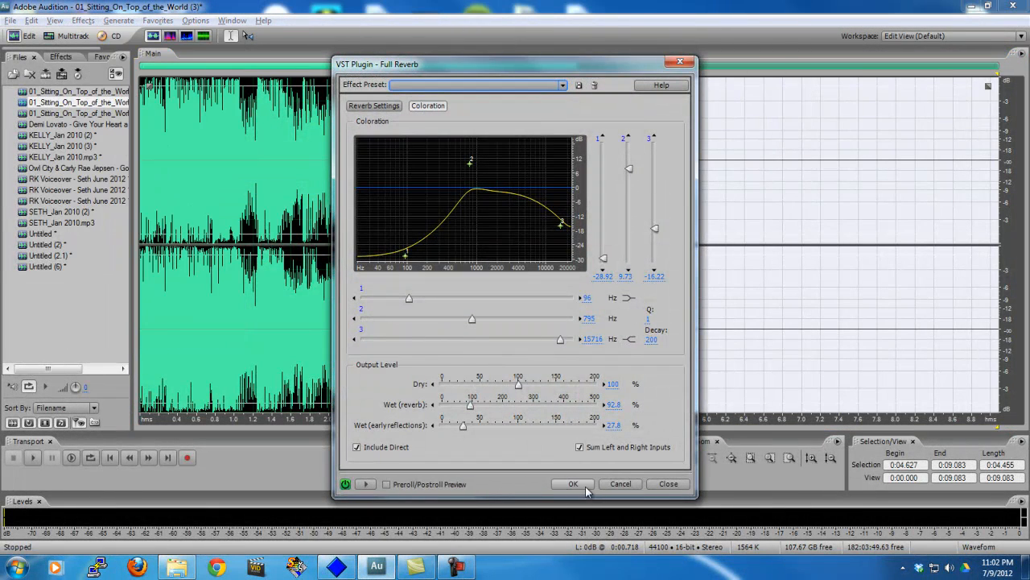
{"action": "left_click", "coordinate": [581, 485]}
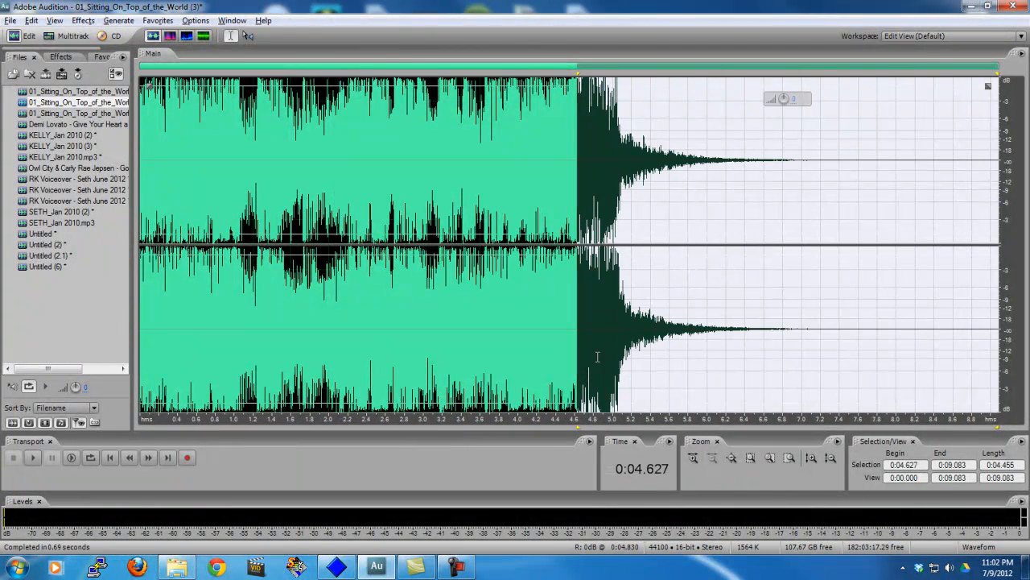
{"action": "key", "text": "space"}
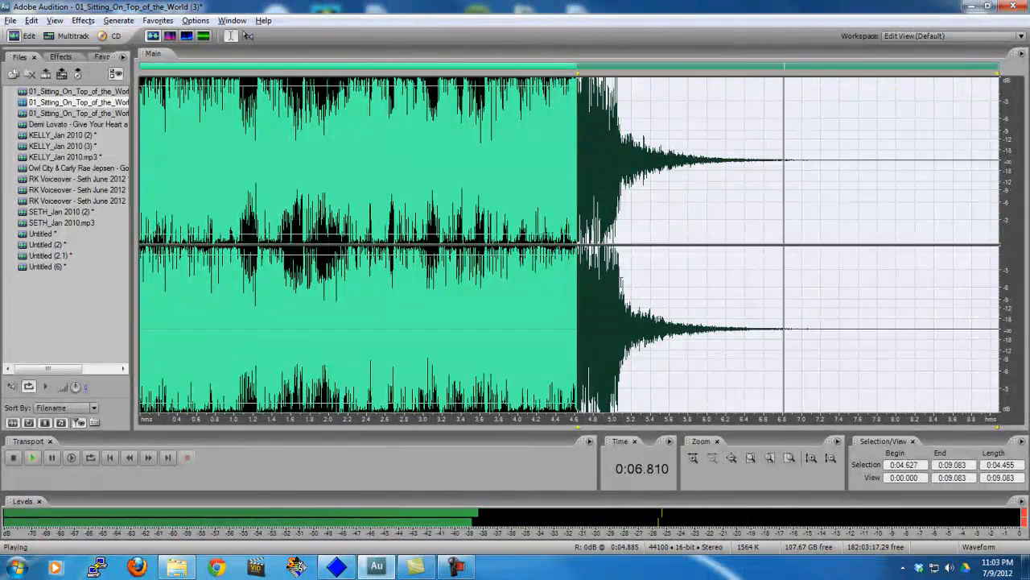
{"action": "key", "text": "space"}
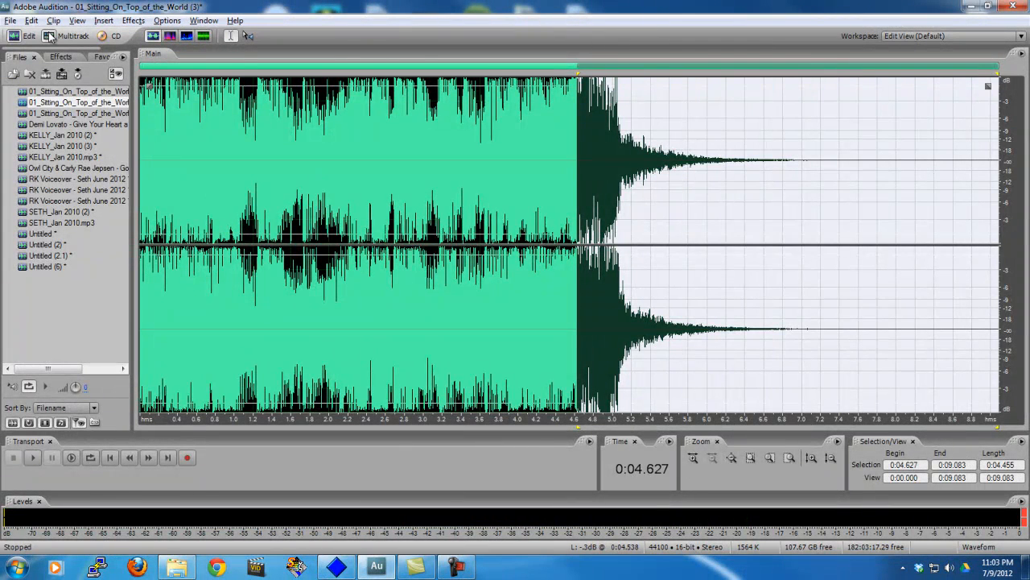
In the multitrack session, replace Track 2's music clip with 01_Sitting_On_Top_of_the_World (3) at about 0:03.65 and fade in its start
{"action": "left_click", "coordinate": [70, 36]}
{"action": "left_click_drag", "start_coordinate": [647, 133], "coordinate": [450, 204]}
{"action": "left_click", "coordinate": [457, 190]}
{"action": "key", "text": "Delete"}
{"action": "left_click_drag", "start_coordinate": [436, 146], "coordinate": [444, 184]}
Play the session from 0:03.153 to check the crossfade and the reverb ending of the new Track 2 clip
{"action": "left_click", "coordinate": [408, 193]}
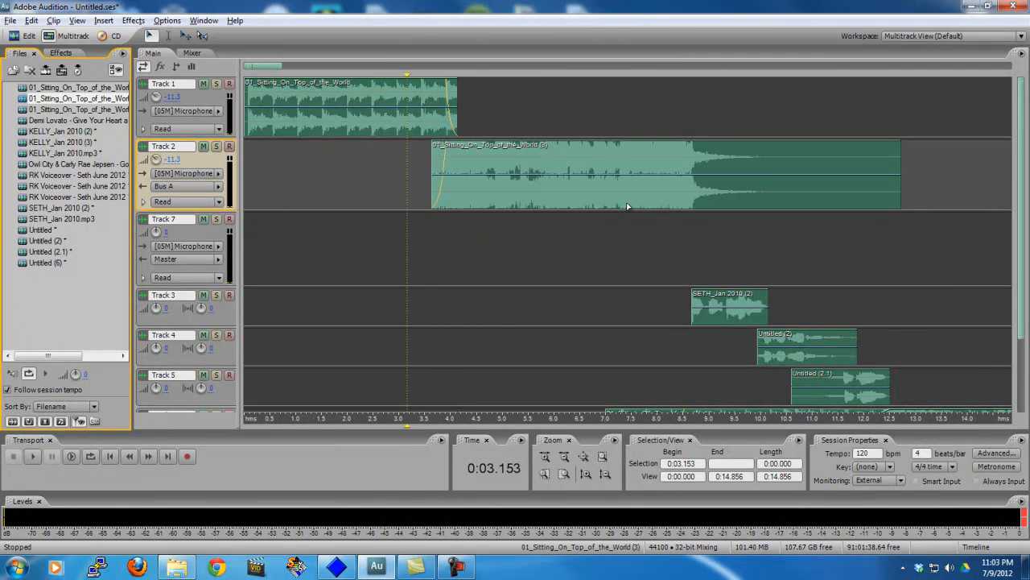
{"action": "key", "text": "space"}
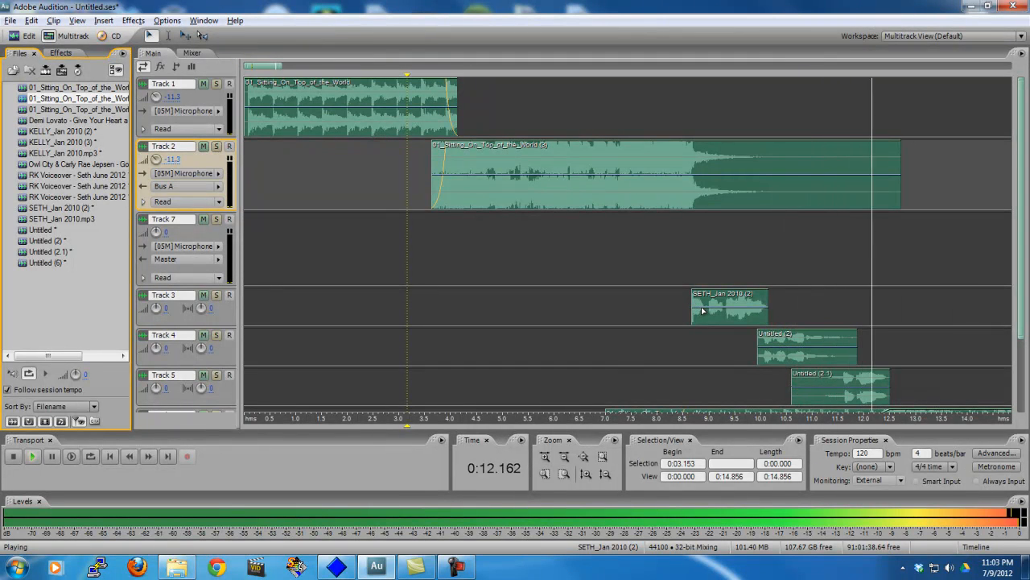
{"action": "key", "text": "space"}
Solo Track 2 and play it from 0:07.814
{"action": "left_click_drag", "start_coordinate": [397, 244], "coordinate": [185, 229]}
{"action": "left_click", "coordinate": [673, 251]}
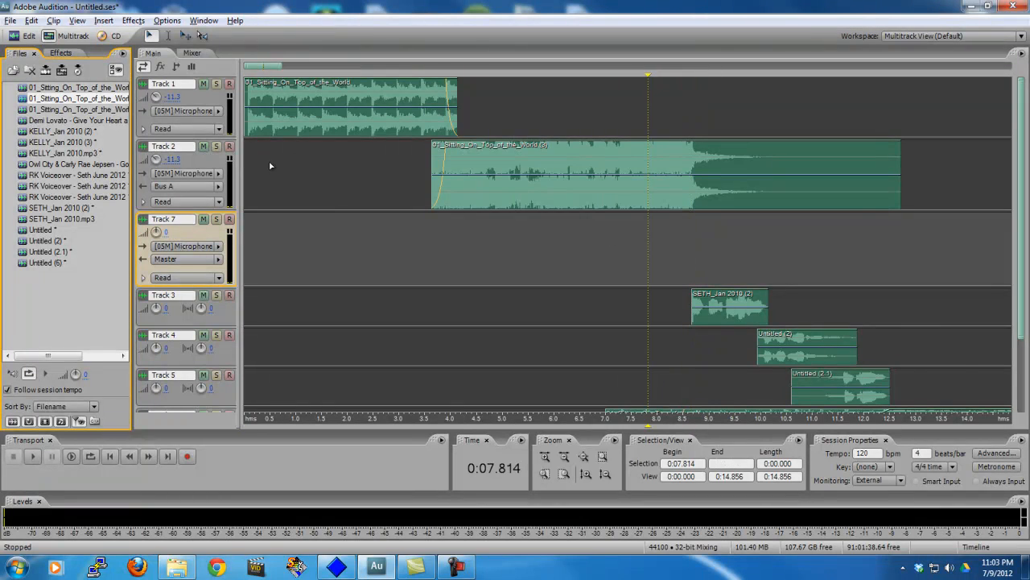
{"action": "left_click", "coordinate": [218, 148]}
{"action": "key", "text": "space"}
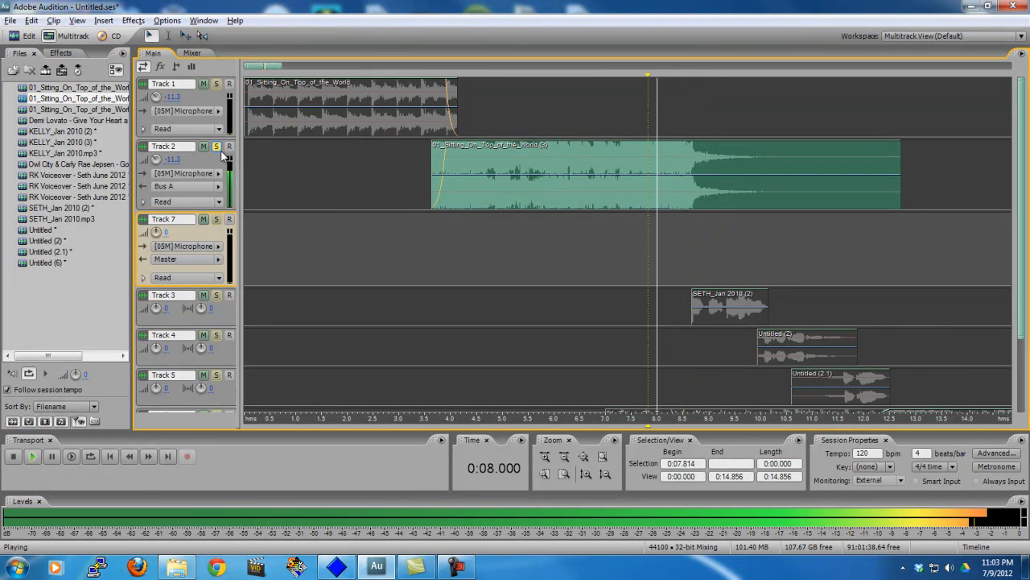
{"action": "key", "text": "space"}
Solo Track 6 alongside Track 2 and play both from 0:07.814 to check how the music clips overlap
{"action": "scroll", "coordinate": [221, 155], "scroll_direction": "down", "scroll_amount": 5}
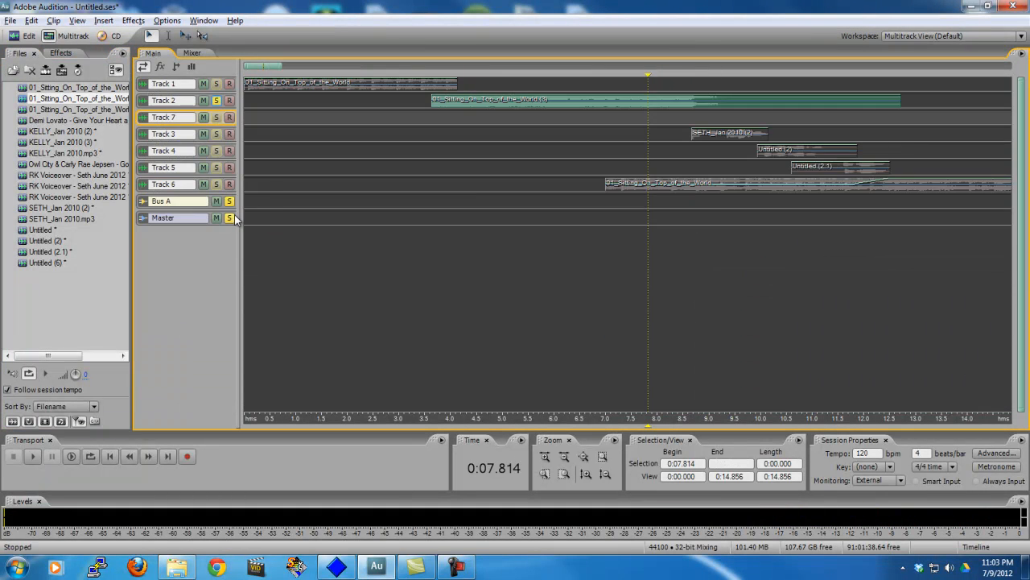
{"action": "scroll", "coordinate": [206, 191], "scroll_direction": "up", "scroll_amount": 5}
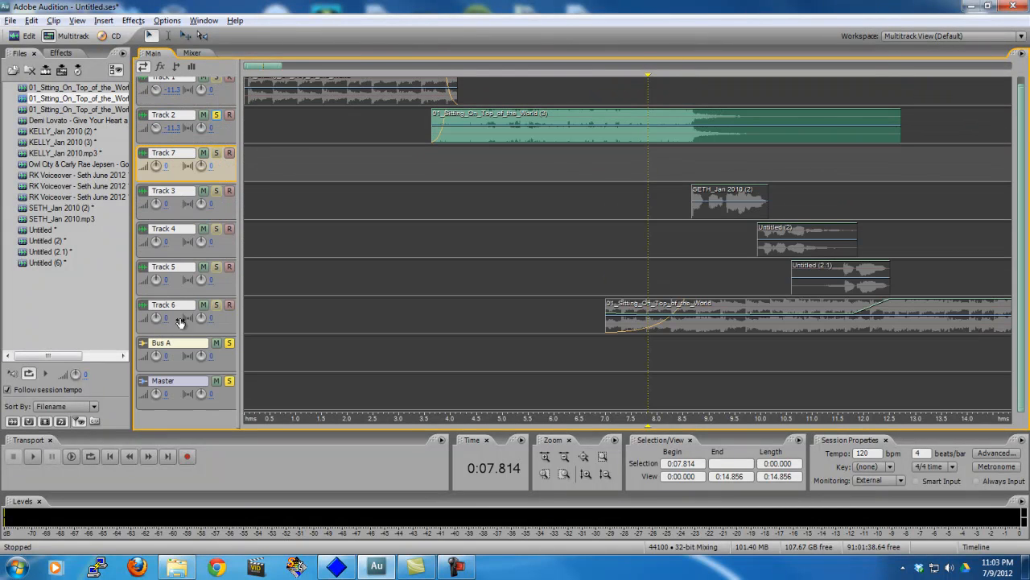
{"action": "left_click", "coordinate": [217, 305]}
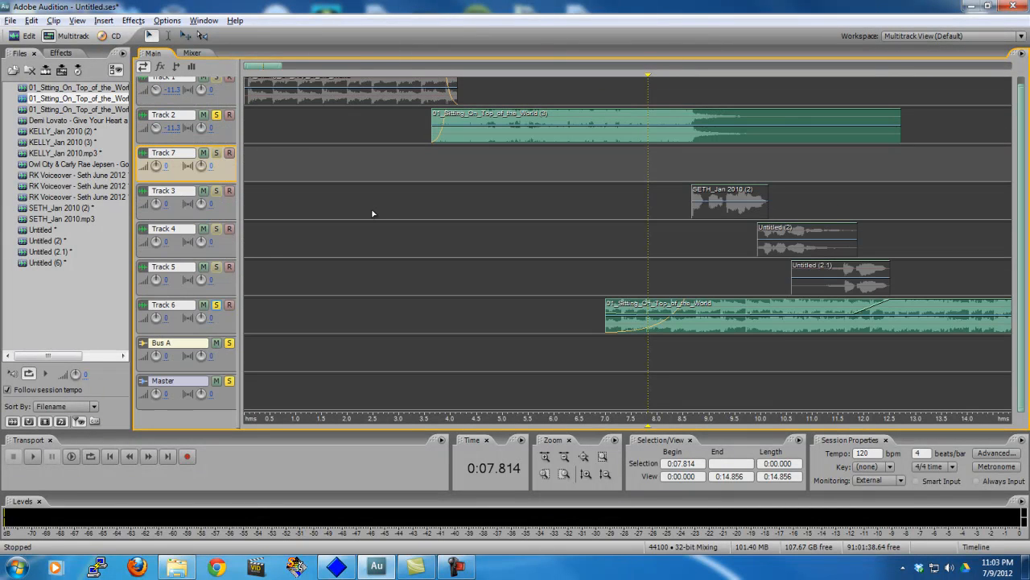
{"action": "key", "text": "space"}
{"action": "key", "text": "space"}
{"action": "key", "text": "space"}
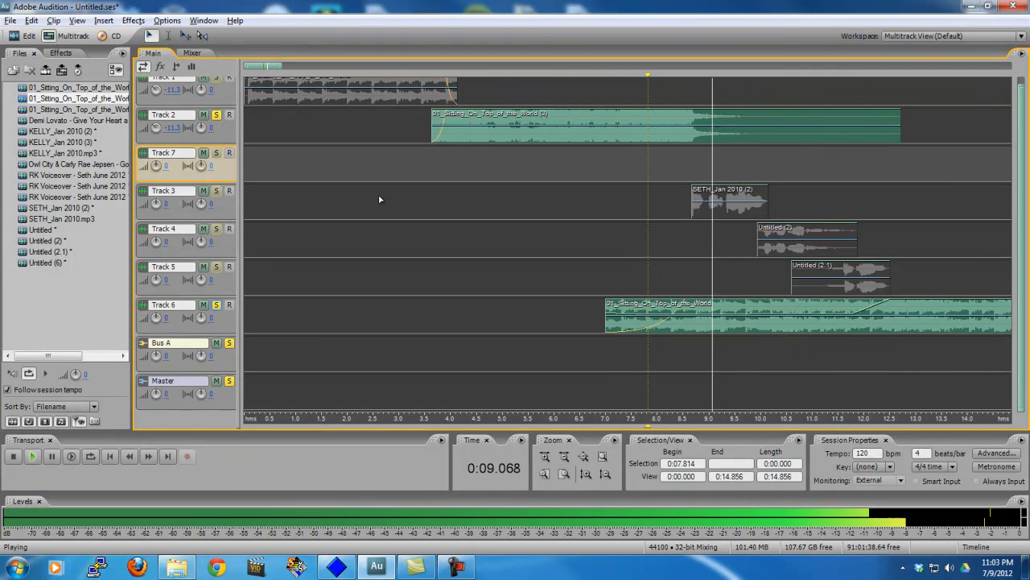
{"action": "key", "text": "space"}
Turn off solo on Tracks 2 and 6 and play the full mix from 0:00.000
{"action": "left_click", "coordinate": [217, 116]}
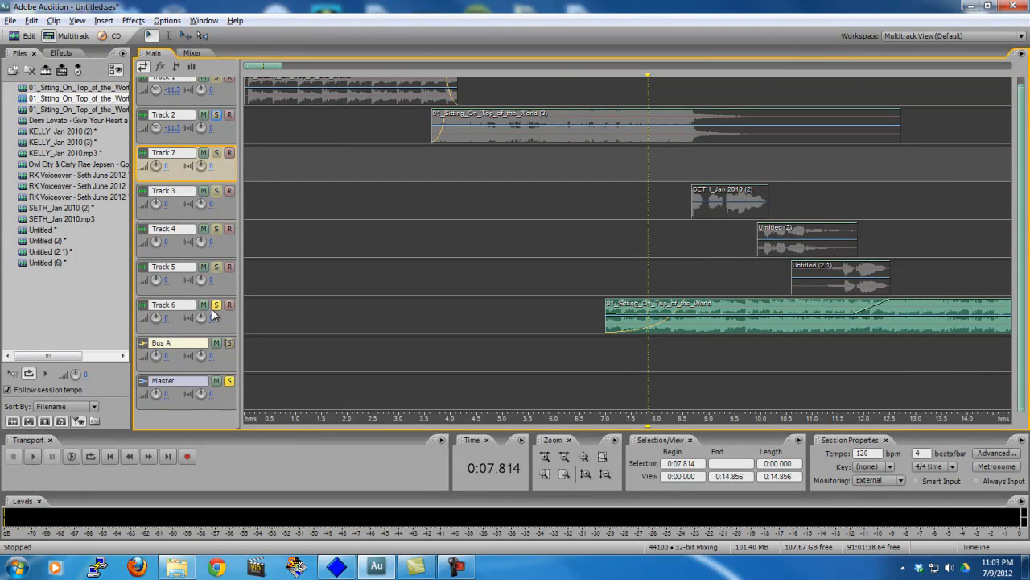
{"action": "left_click", "coordinate": [216, 305]}
{"action": "scroll", "coordinate": [443, 147], "scroll_direction": "up", "scroll_amount": 1}
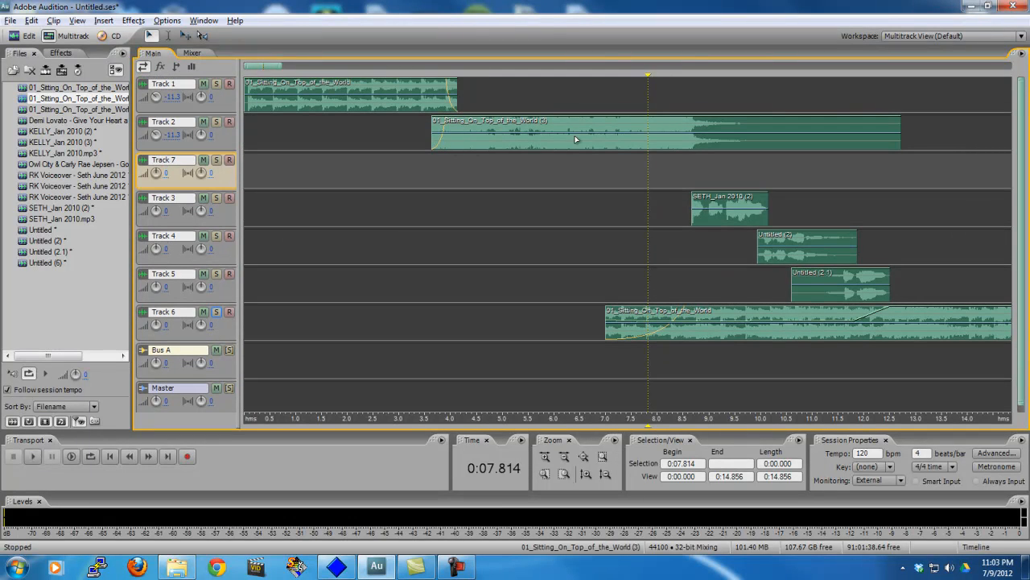
{"action": "left_click_drag", "start_coordinate": [555, 95], "coordinate": [111, 94]}
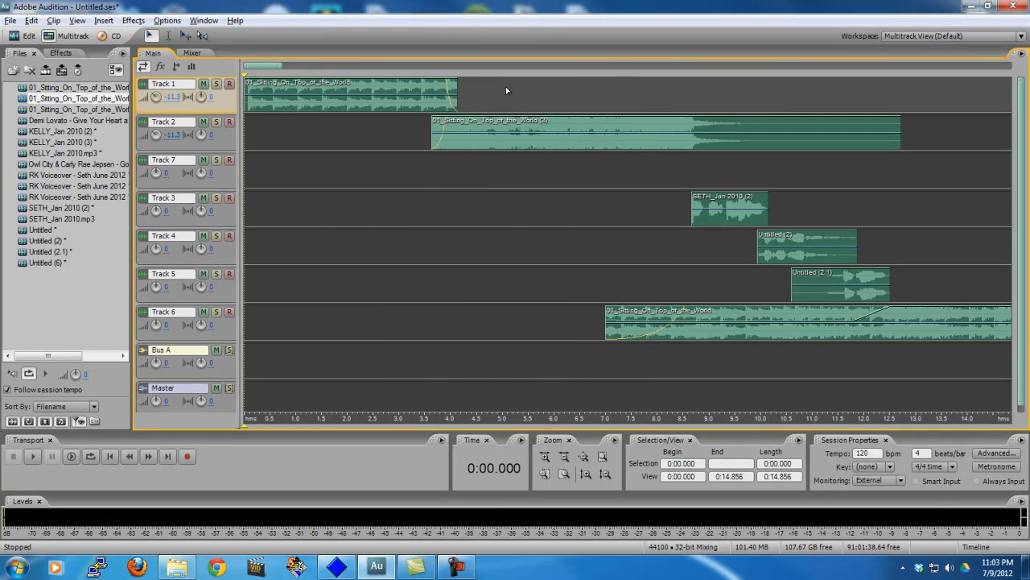
{"action": "key", "text": "space"}
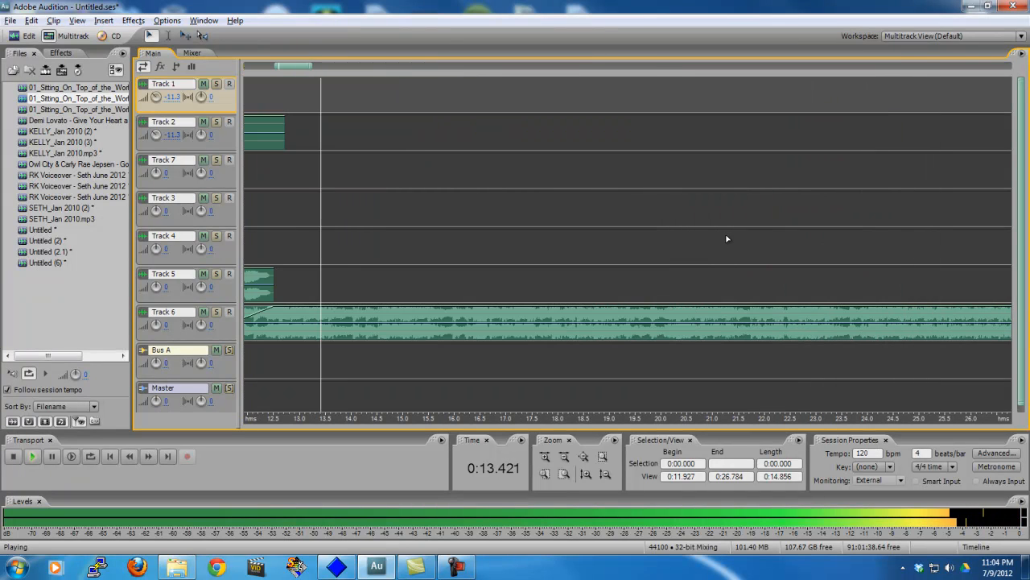
{"action": "key", "text": "space"}
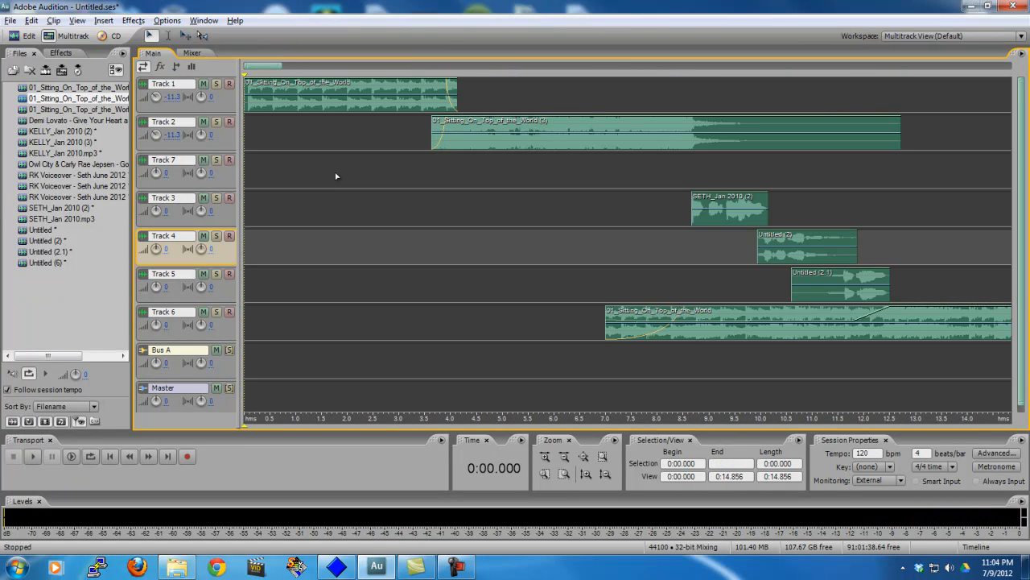
Place the KELLY_Jan 2010 (3) voiceover on Track 7 at 0:00.000 and play the mix from the start
{"action": "left_click", "coordinate": [465, 182]}
{"action": "key", "text": "space"}
{"action": "key", "text": "space"}
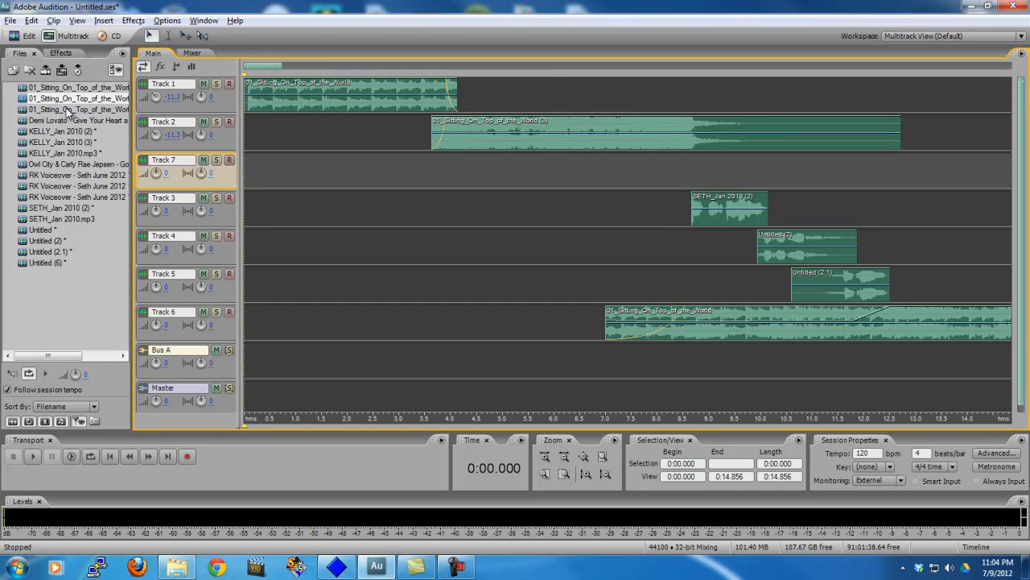
{"action": "left_click_drag", "start_coordinate": [68, 143], "coordinate": [217, 167]}
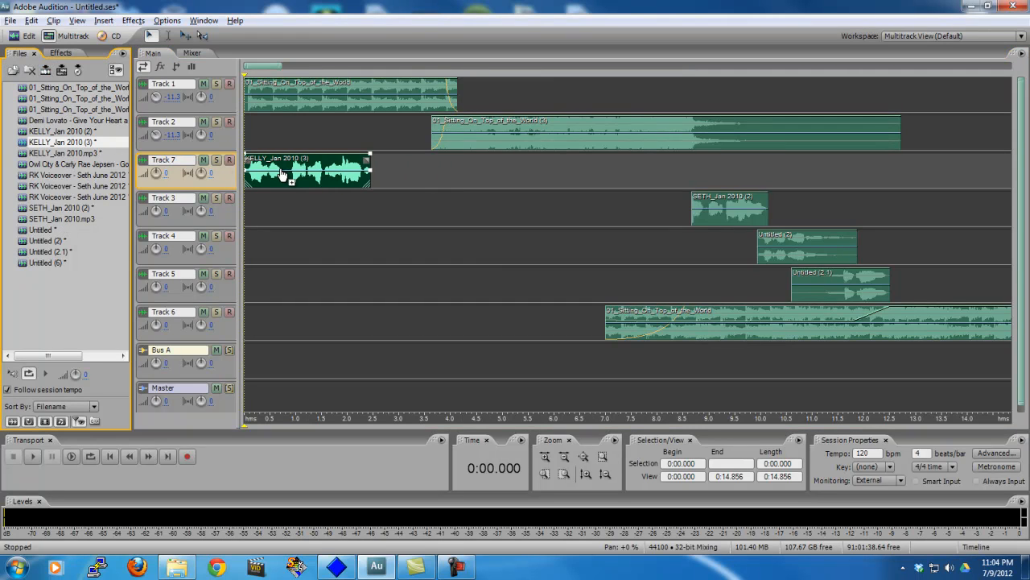
{"action": "key", "text": "space"}
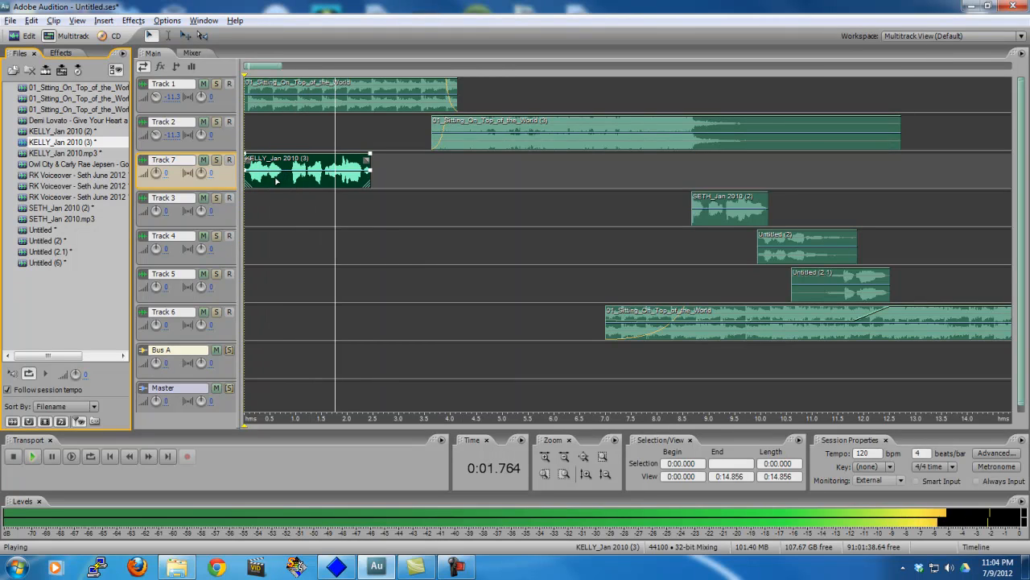
{"action": "key", "text": "space"}
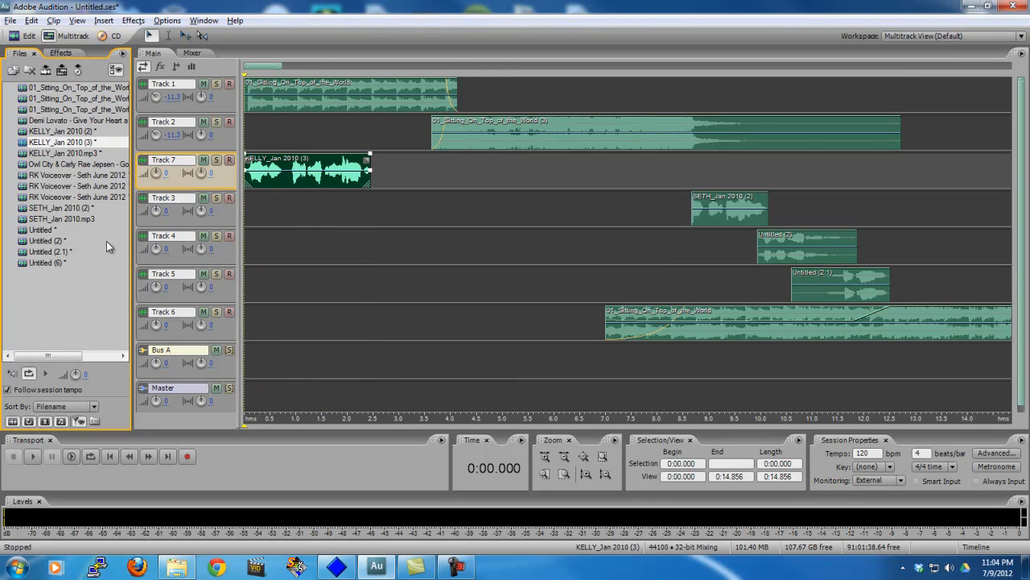
Place Untitled (6) on Track 3 at about 0:00.75 and play the mix from 0:02.779
{"action": "left_click_drag", "start_coordinate": [46, 230], "coordinate": [326, 219]}
{"action": "left_click", "coordinate": [409, 213]}
{"action": "key", "text": "space"}
{"action": "key", "text": "space"}
{"action": "left_click", "coordinate": [389, 237]}
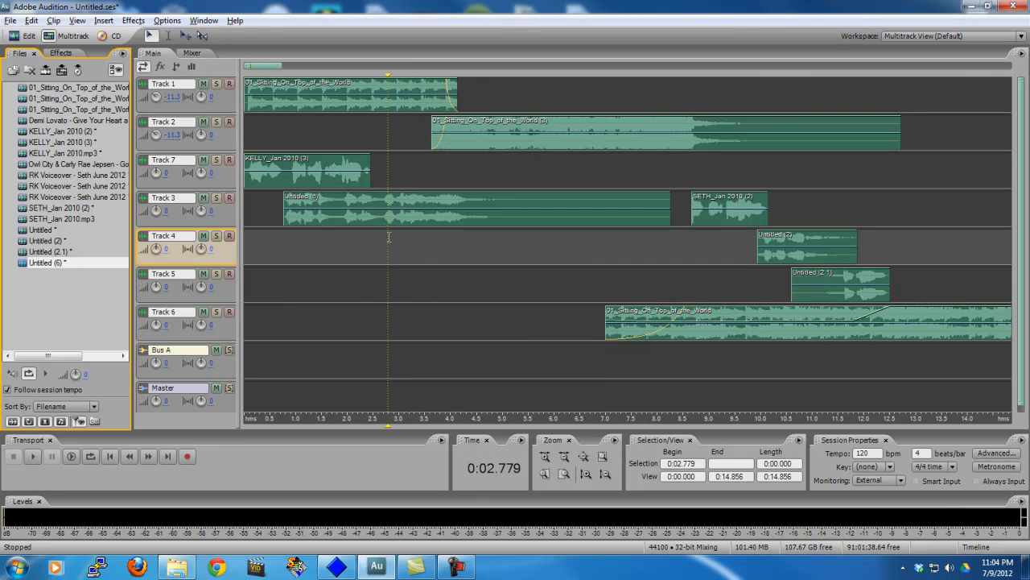
{"action": "key", "text": "space"}
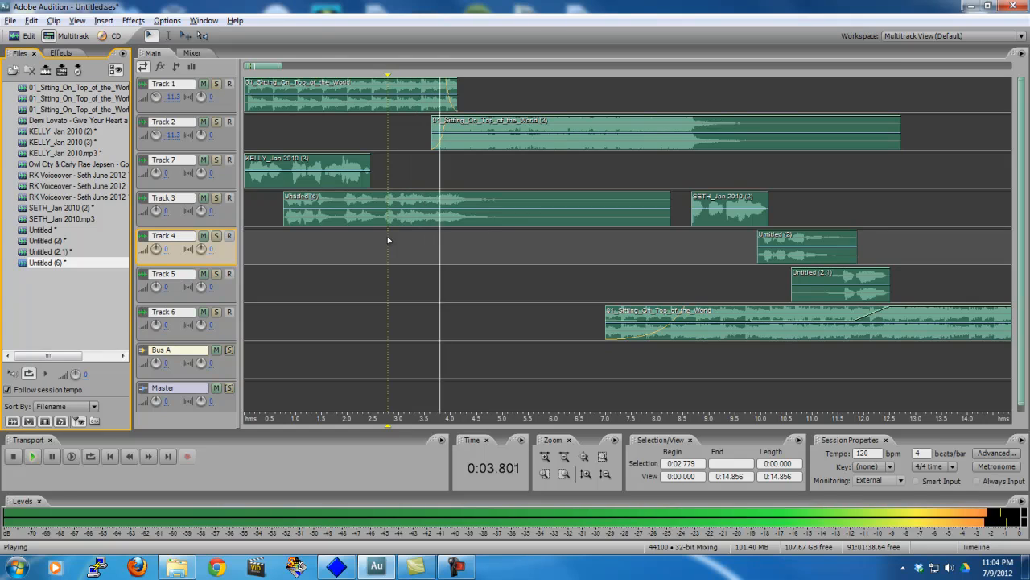
Move Untitled (6) on Track 3 to start at about 0:01.5 and play the mix from 0:03.500
{"action": "key", "text": "space"}
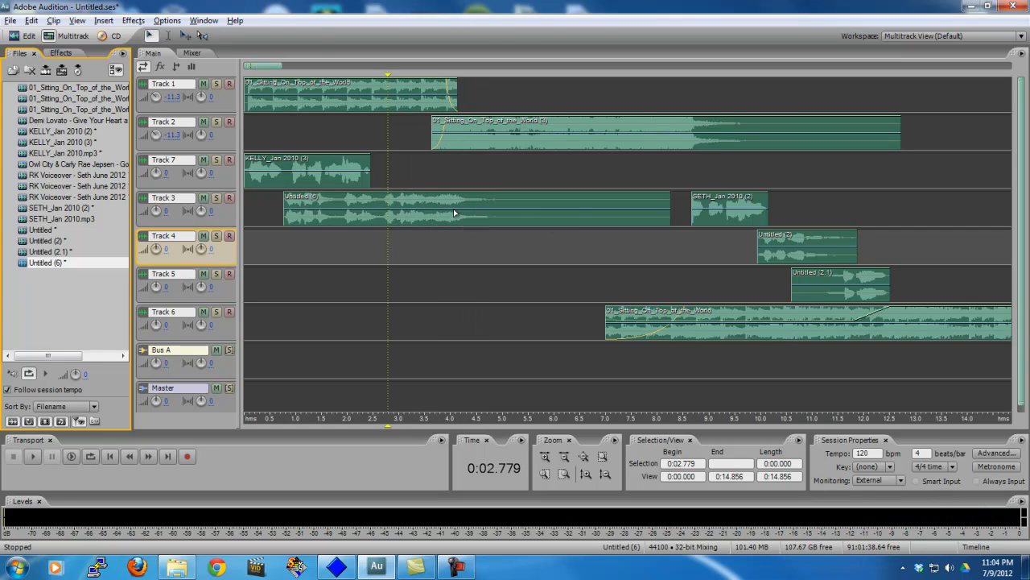
{"action": "left_click", "coordinate": [637, 212]}
{"action": "mouse_move", "coordinate": [671, 194]}
{"action": "left_mouse_down"}
{"action": "mouse_move", "coordinate": [432, 276]}
{"action": "mouse_move", "coordinate": [415, 225]}
{"action": "mouse_move", "coordinate": [456, 222]}
{"action": "left_mouse_up"}
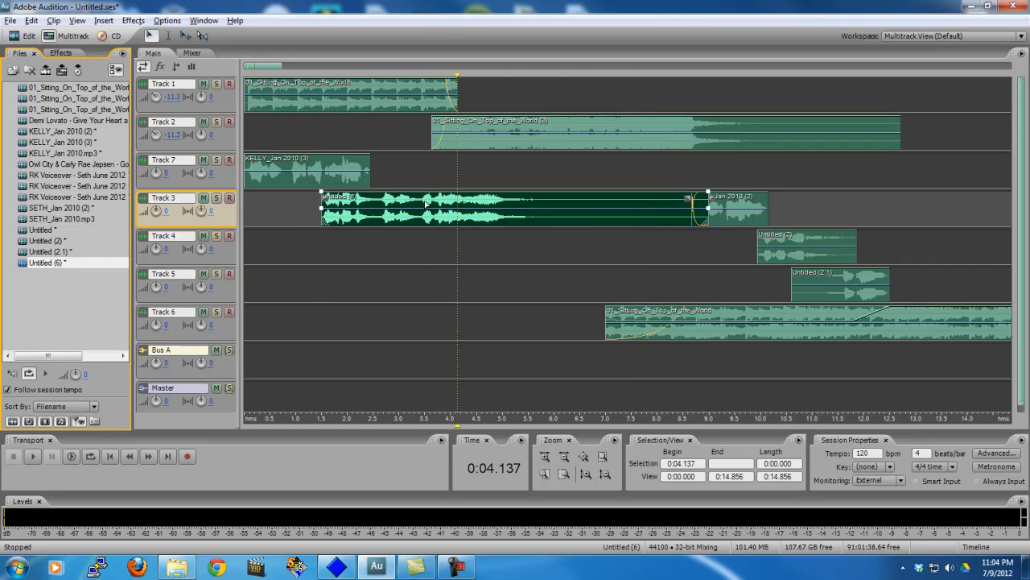
{"action": "left_click", "coordinate": [426, 205]}
{"action": "key", "text": "space"}
{"action": "key", "text": "space"}
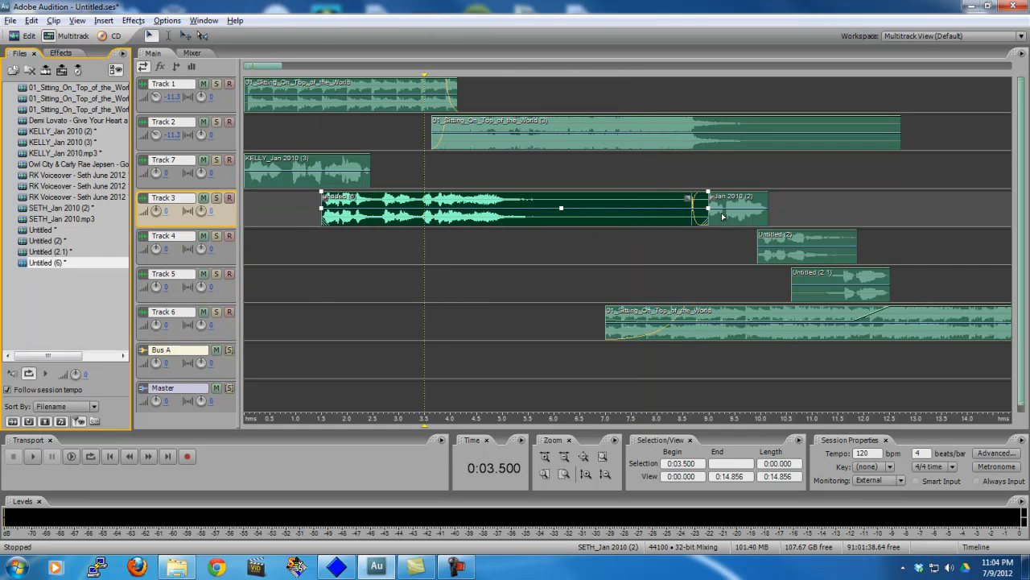
Trim the end of Untitled (6) to about 0:05.8 with a fade-out from about 0:04.2, and play from 0:03.500
{"action": "left_click_drag", "start_coordinate": [708, 202], "coordinate": [455, 277]}
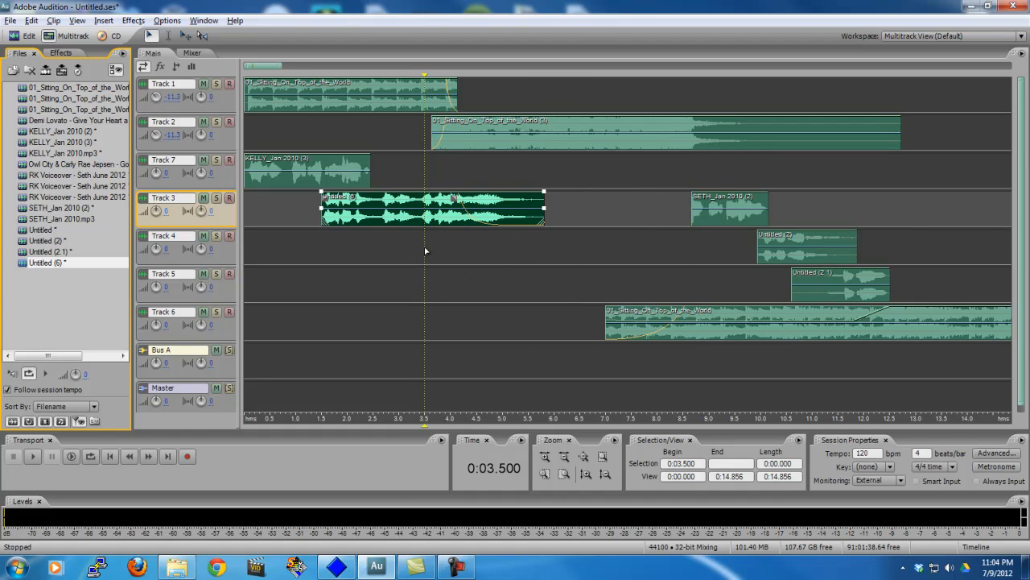
{"action": "left_click", "coordinate": [451, 239]}
{"action": "key", "text": "space"}
{"action": "key", "text": "space"}
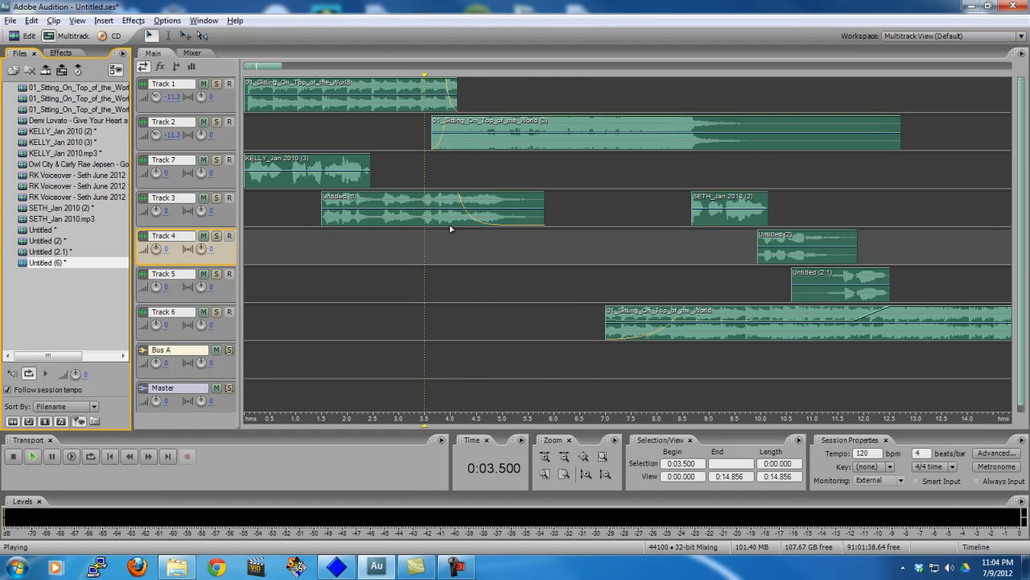
Stop playback and shift Untitled (6) on Track 3 slightly earlier, to start at about 0:01.4
{"action": "left_click", "coordinate": [450, 227]}
{"action": "left_click", "coordinate": [444, 177]}
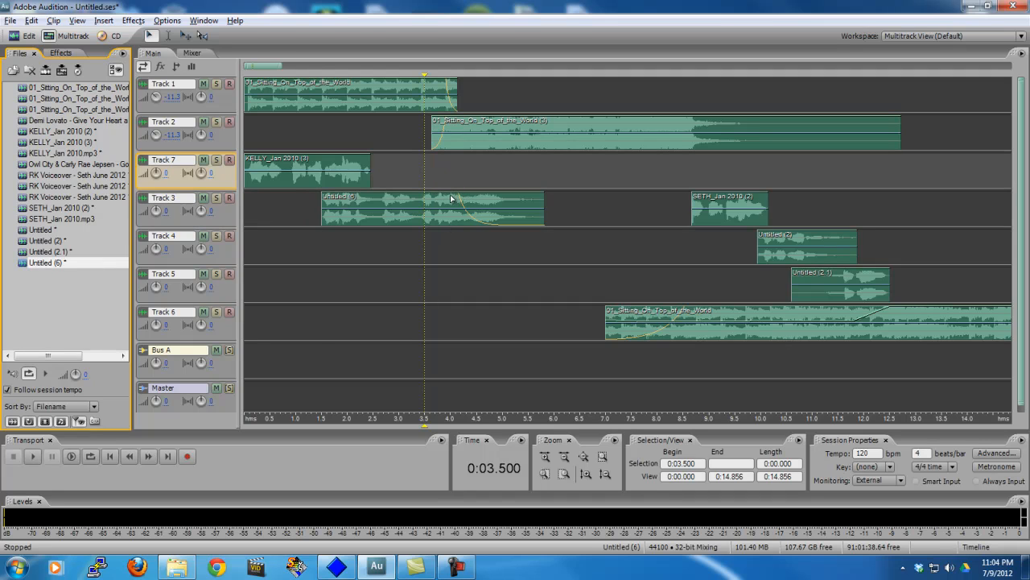
{"action": "left_click_drag", "start_coordinate": [445, 201], "coordinate": [440, 207]}
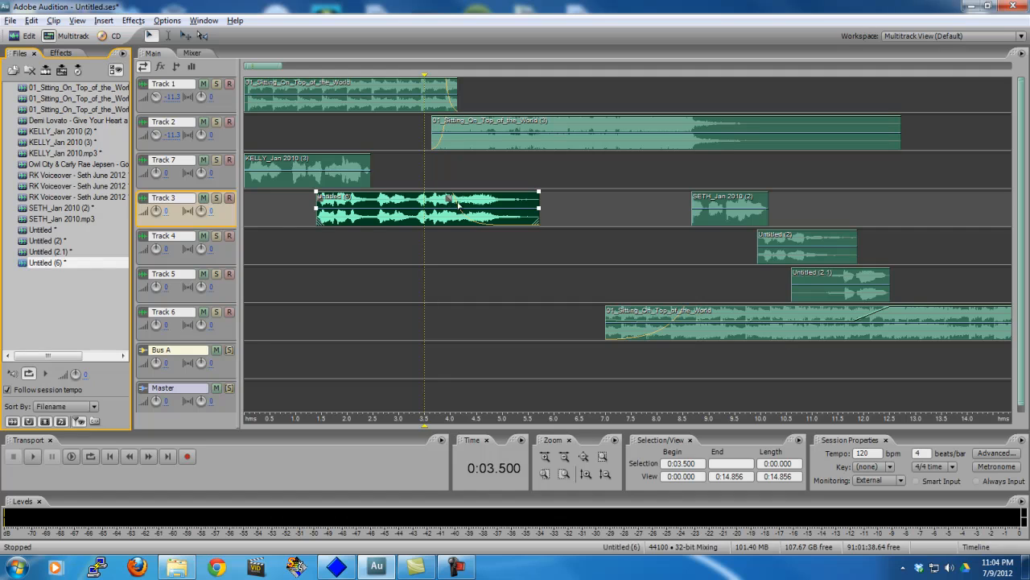
Delete the KELLY_Jan 2010 (3) clip from Track 7 and play the mix from 0:01.395
{"action": "left_click_drag", "start_coordinate": [486, 169], "coordinate": [291, 292]}
{"action": "left_click", "coordinate": [357, 245]}
{"action": "left_click", "coordinate": [316, 291]}
{"action": "key", "text": "Delete"}
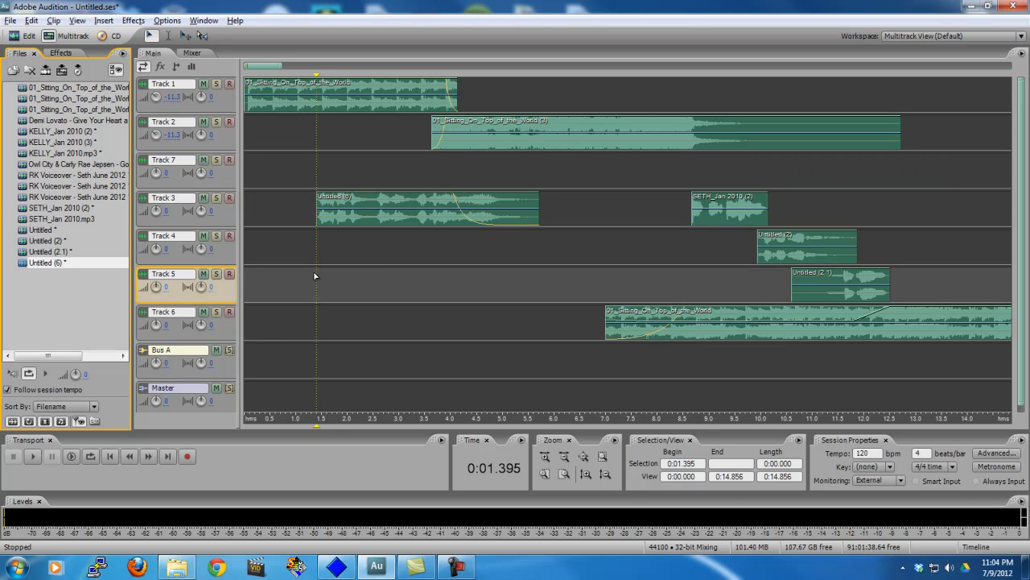
{"action": "key", "text": "space"}
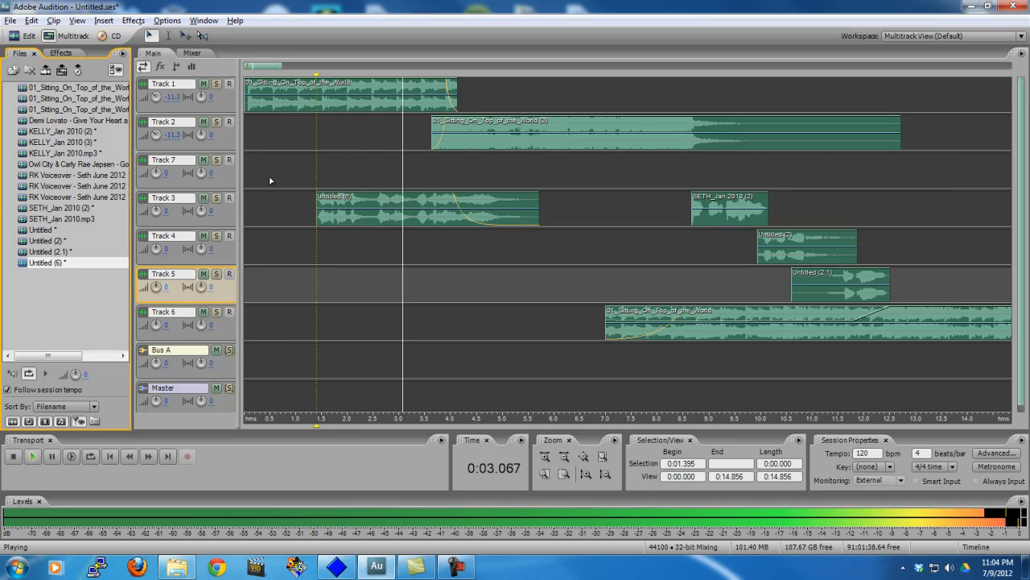
{"action": "key", "text": "space"}
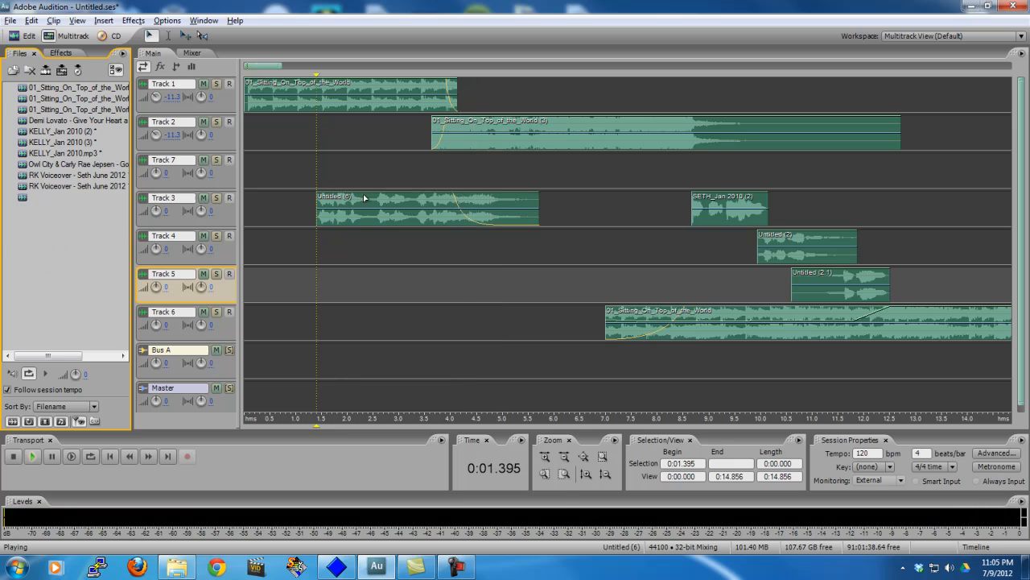
Move Untitled (6) on Track 3 to start at about 0:01.25 and play the mix from 0:01.500
{"action": "right_click", "coordinate": [366, 200]}
{"action": "left_click", "coordinate": [325, 169]}
{"action": "right_click", "coordinate": [402, 202]}
{"action": "left_click_drag", "start_coordinate": [405, 204], "coordinate": [396, 205]}
{"action": "key", "text": "space"}
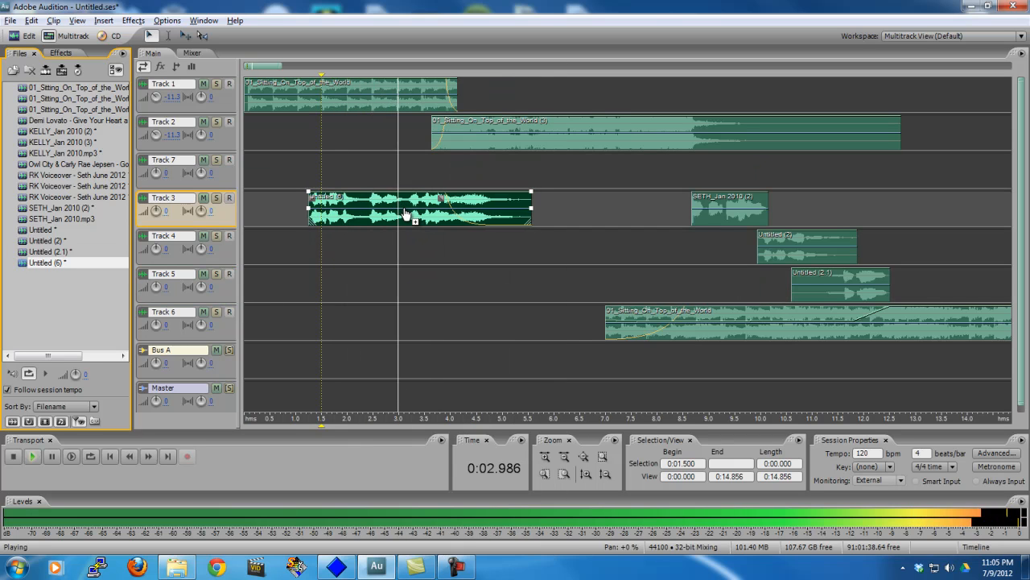
{"action": "key", "text": "space"}
{"action": "key", "text": "space"}
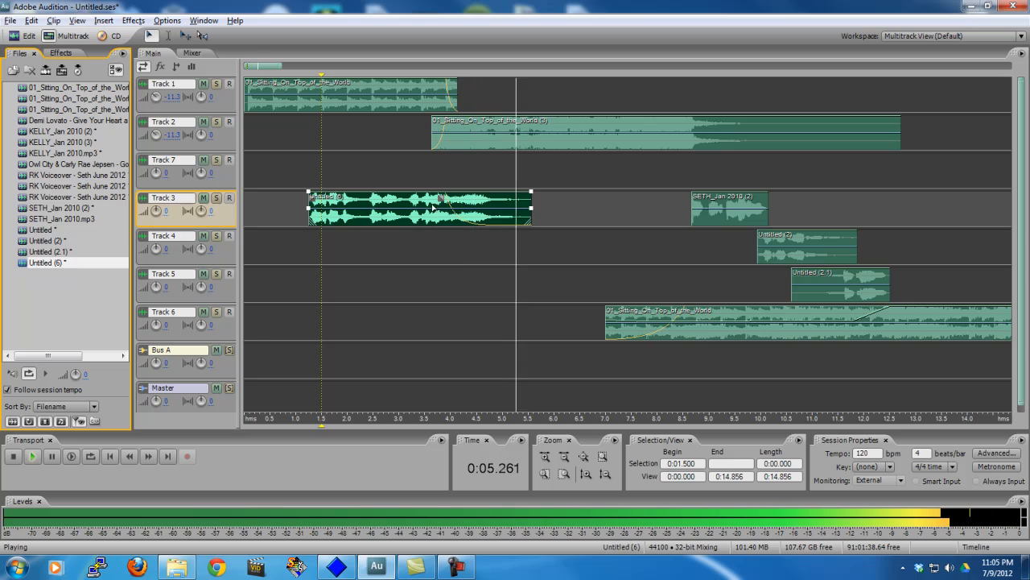
{"action": "key", "text": "space"}
Place the KELLY_Jan 2010 (3) voiceover on Track 4 at 0:00.000
{"action": "left_click_drag", "start_coordinate": [445, 177], "coordinate": [122, 152]}
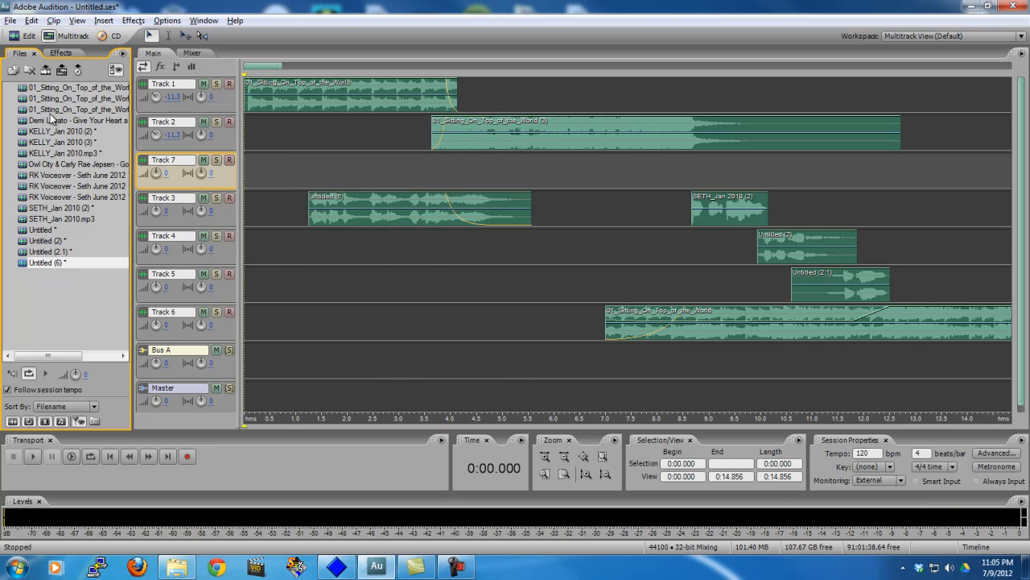
{"action": "left_click_drag", "start_coordinate": [58, 143], "coordinate": [141, 231]}
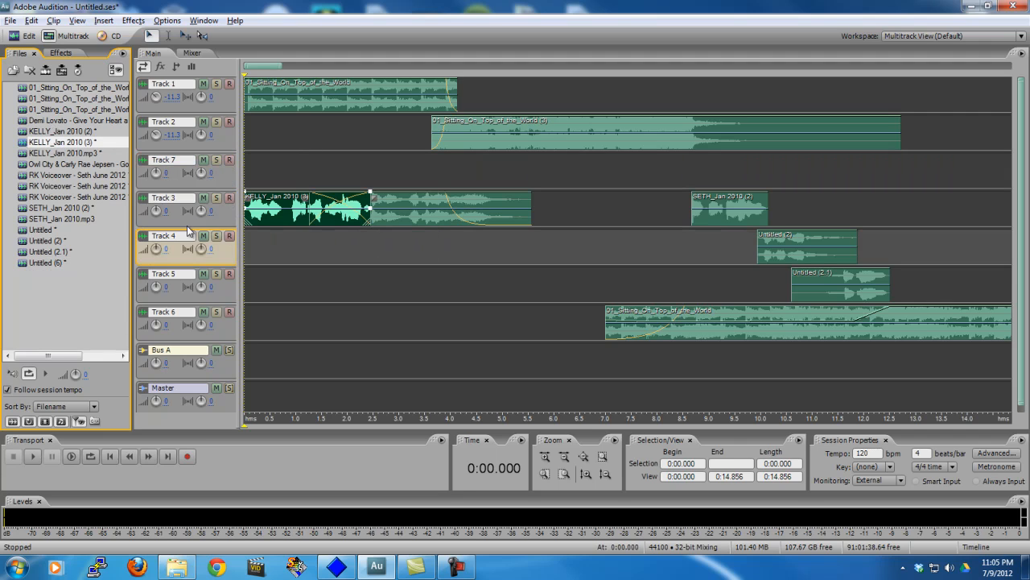
{"action": "left_click_drag", "start_coordinate": [295, 227], "coordinate": [287, 254]}
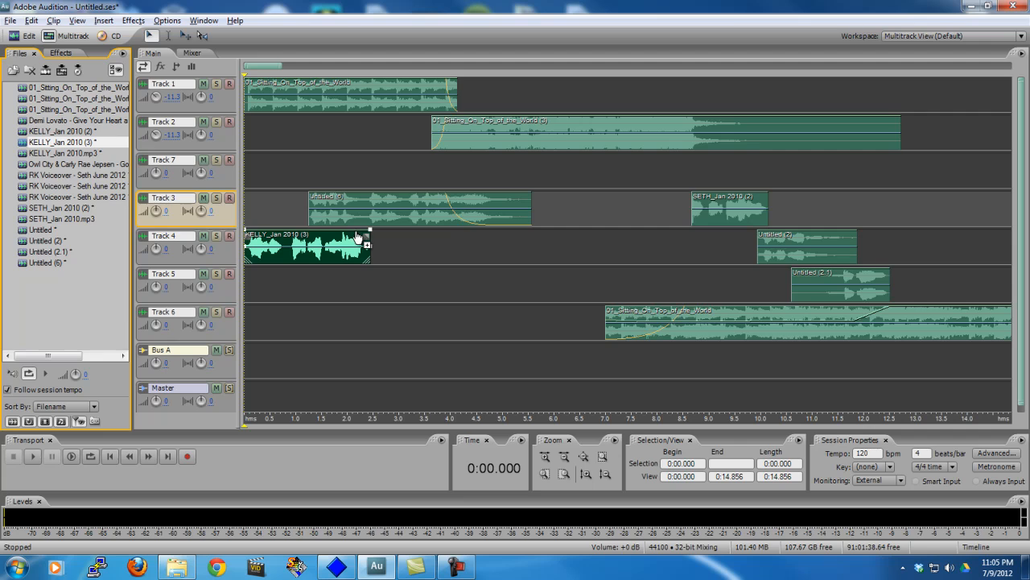
Shift every clip except KELLY_Jan 2010 (3) about one second later and play the mix from 0:00.000
{"action": "key", "text": "ctrl+a"}
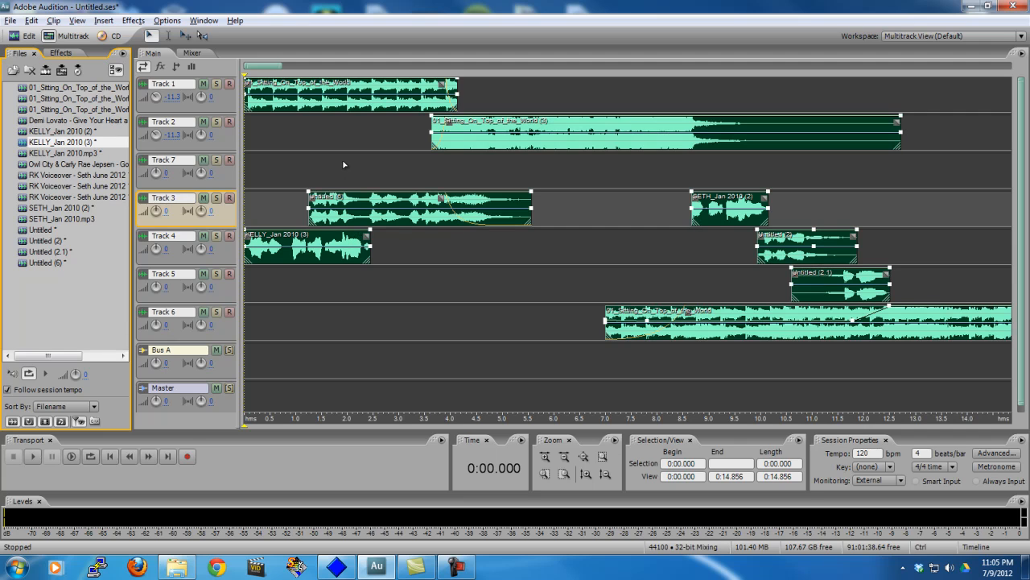
{"action": "left_click", "coordinate": [287, 244], "text": "ctrl"}
{"action": "left_click_drag", "start_coordinate": [280, 113], "coordinate": [328, 108]}
{"action": "key", "text": "space"}
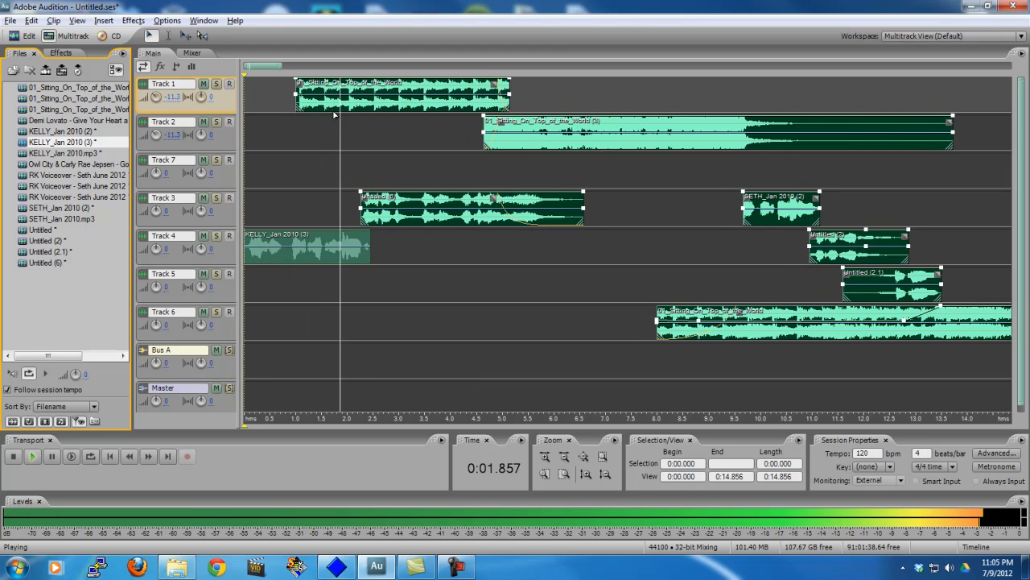
Nudge the selected clips earlier so the Track 1 music starts at about 0:00.9, and play from 0:00.000
{"action": "key", "text": "space"}
{"action": "left_click_drag", "start_coordinate": [327, 111], "coordinate": [325, 108]}
{"action": "key", "text": "space"}
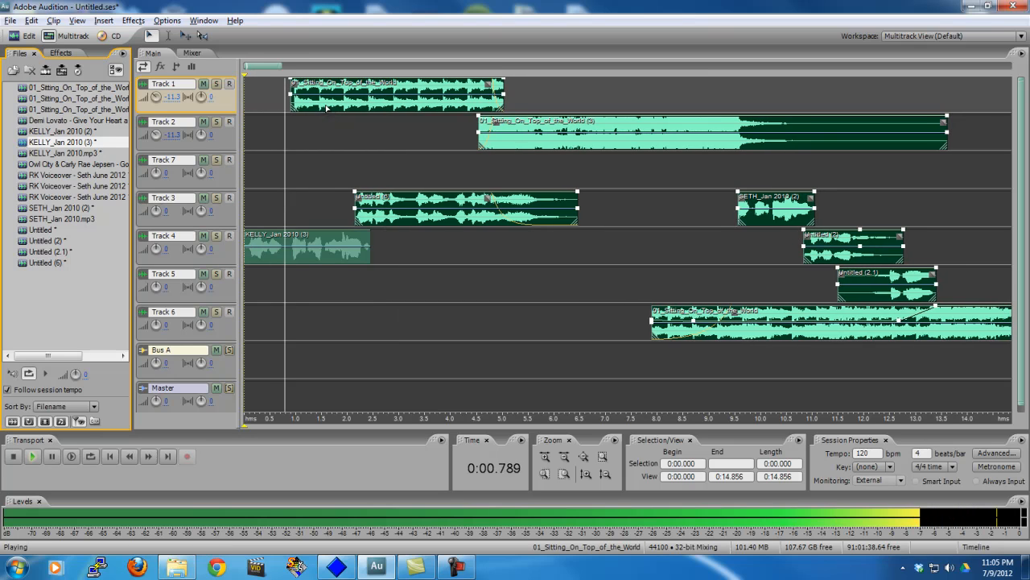
{"action": "key", "text": "space"}
Move the selected clips so Track 1 starts at about 0:02.35, move KELLY_Jan 2010 (3) to about 0:01.3, and play from 0:00.860
{"action": "left_click_drag", "start_coordinate": [331, 107], "coordinate": [403, 97]}
{"action": "left_click", "coordinate": [352, 216]}
{"action": "left_click_drag", "start_coordinate": [338, 251], "coordinate": [404, 251]}
{"action": "left_click", "coordinate": [289, 91]}
{"action": "key", "text": "space"}
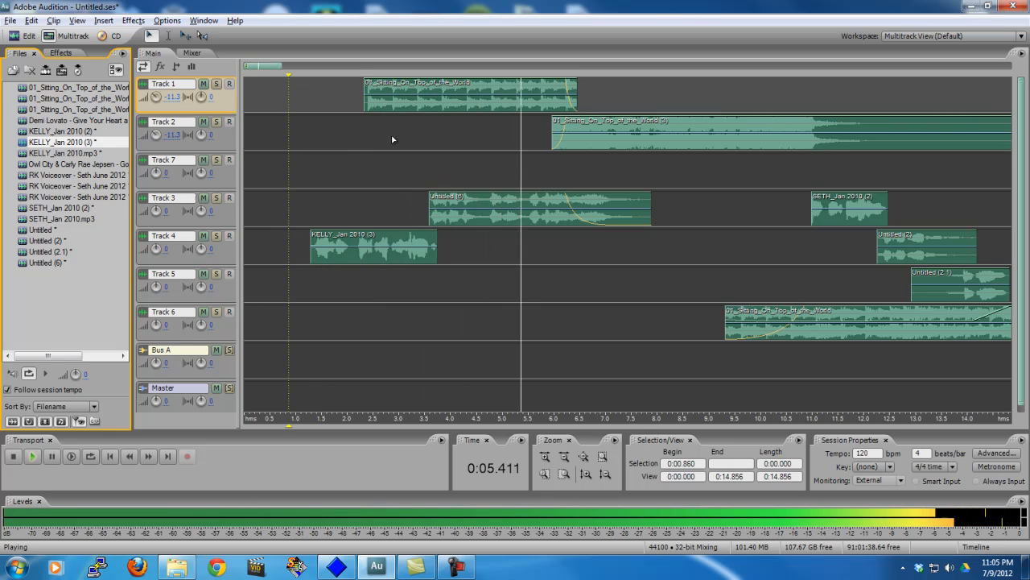
{"action": "key", "text": "space"}
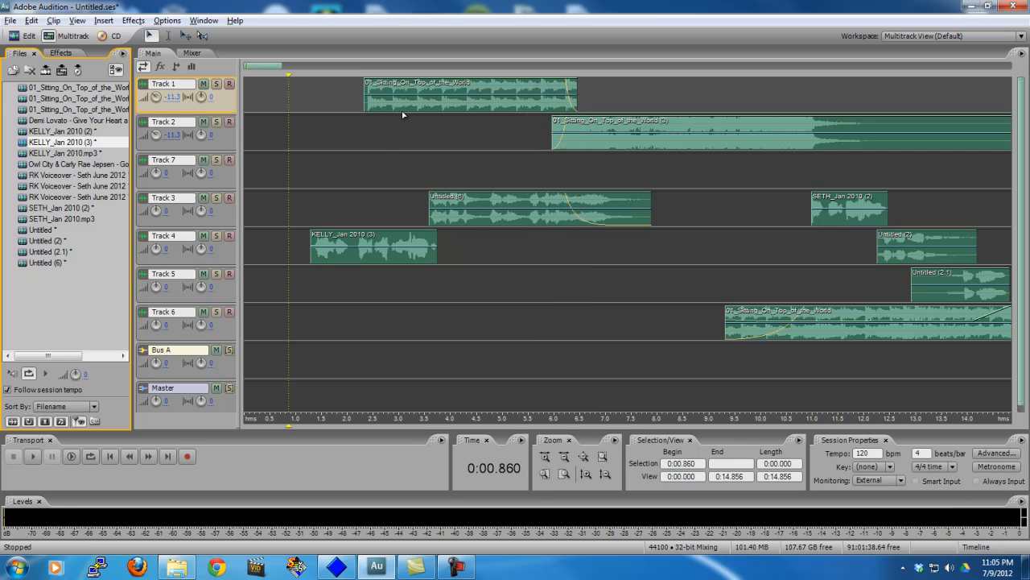
Lengthen the Track 1 music clip to about 6.6 seconds, starting at about 0:00.4, and play from 0:03.402
{"action": "left_click", "coordinate": [410, 103]}
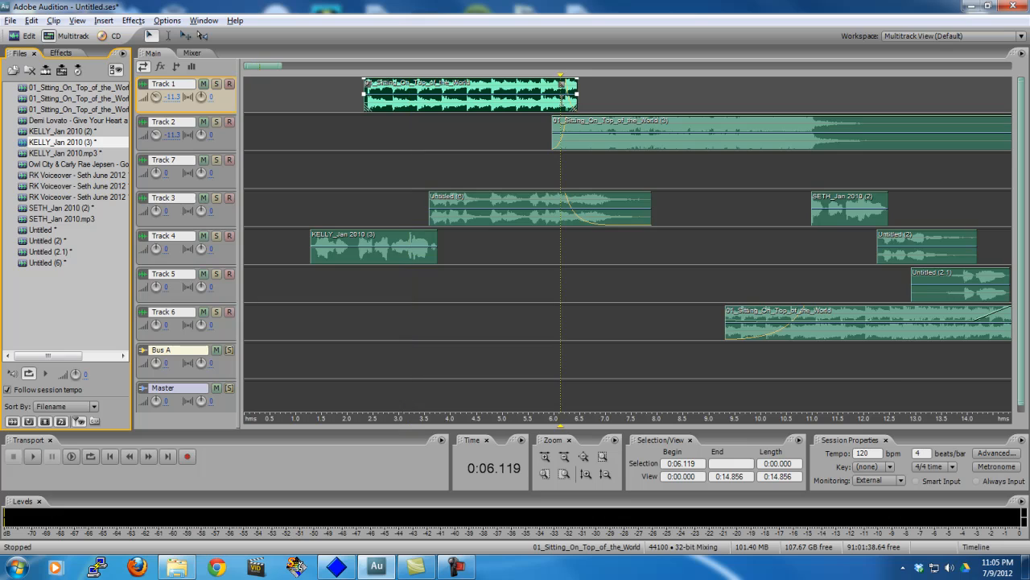
{"action": "left_click_drag", "start_coordinate": [534, 107], "coordinate": [605, 97]}
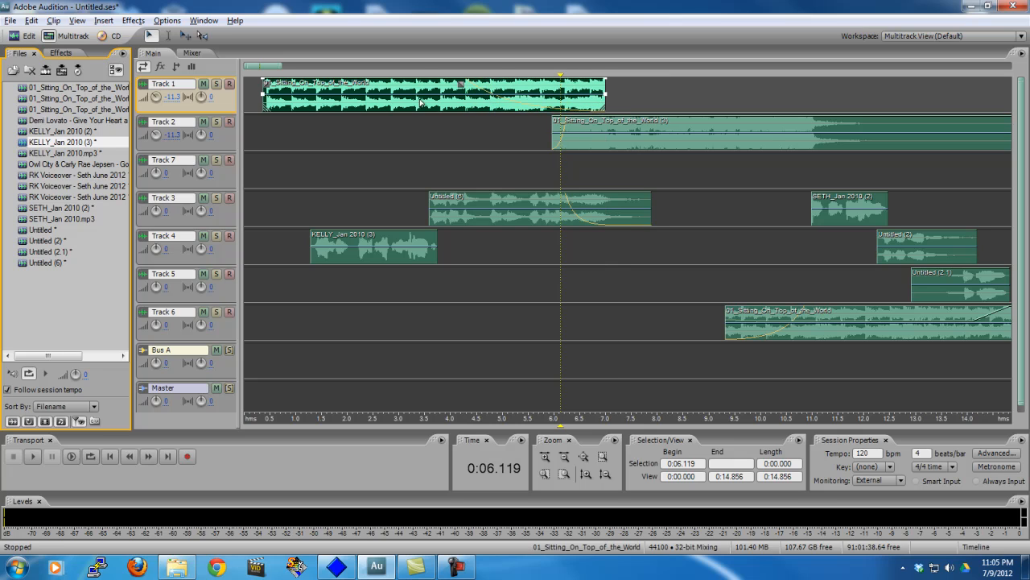
{"action": "key", "text": "space"}
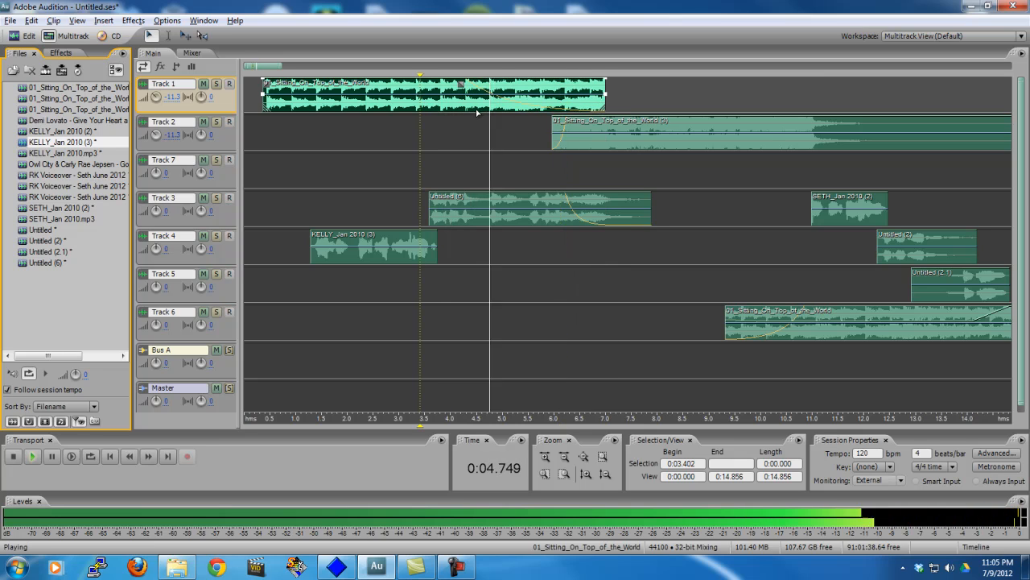
{"action": "key", "text": "space"}
Remove the Track 1 music clip's fade-out, move the clip to start at 0:00.000, and play from 0:03.228
{"action": "left_click_drag", "start_coordinate": [472, 105], "coordinate": [434, 105]}
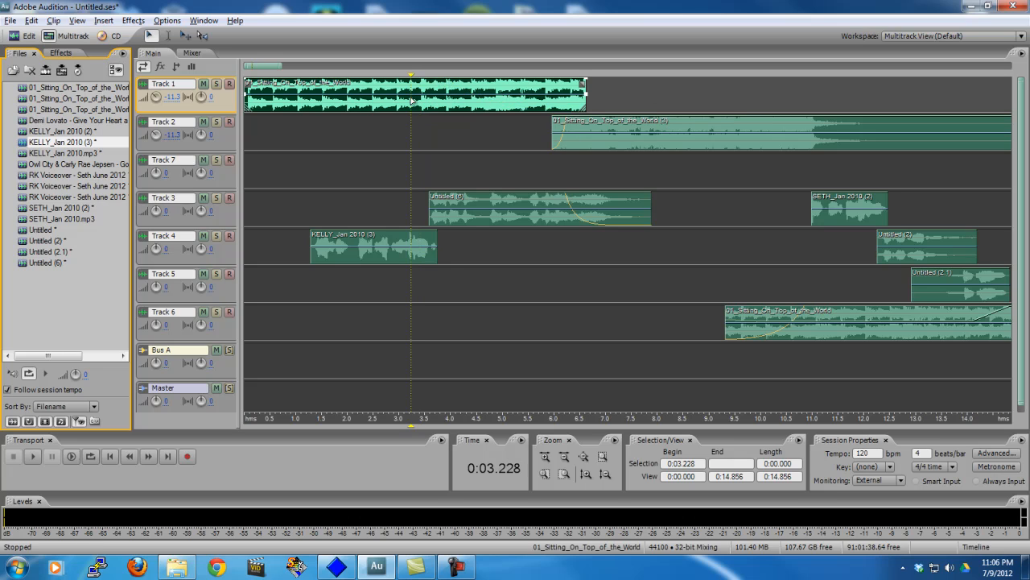
{"action": "key", "text": "space"}
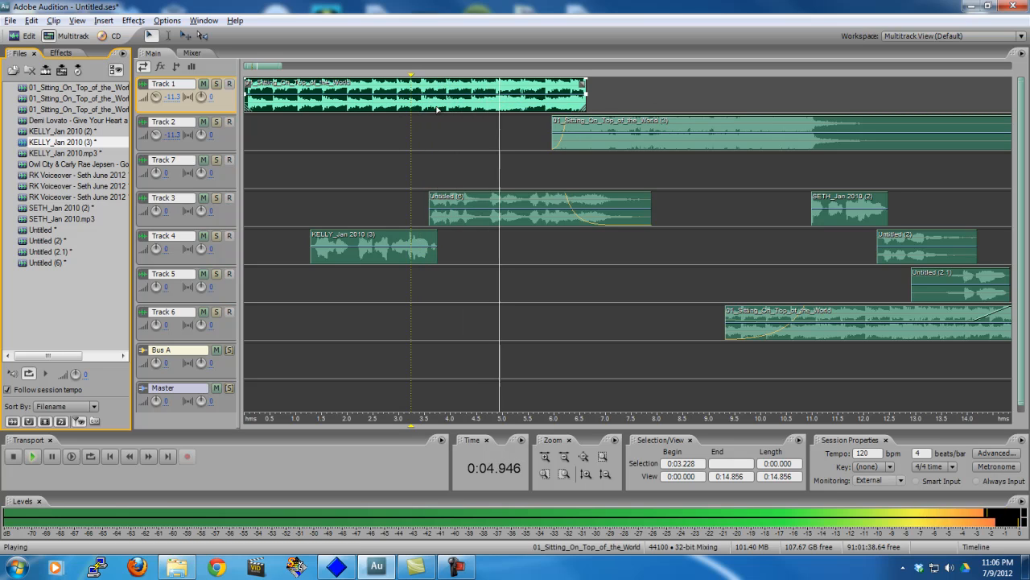
{"action": "key", "text": "space"}
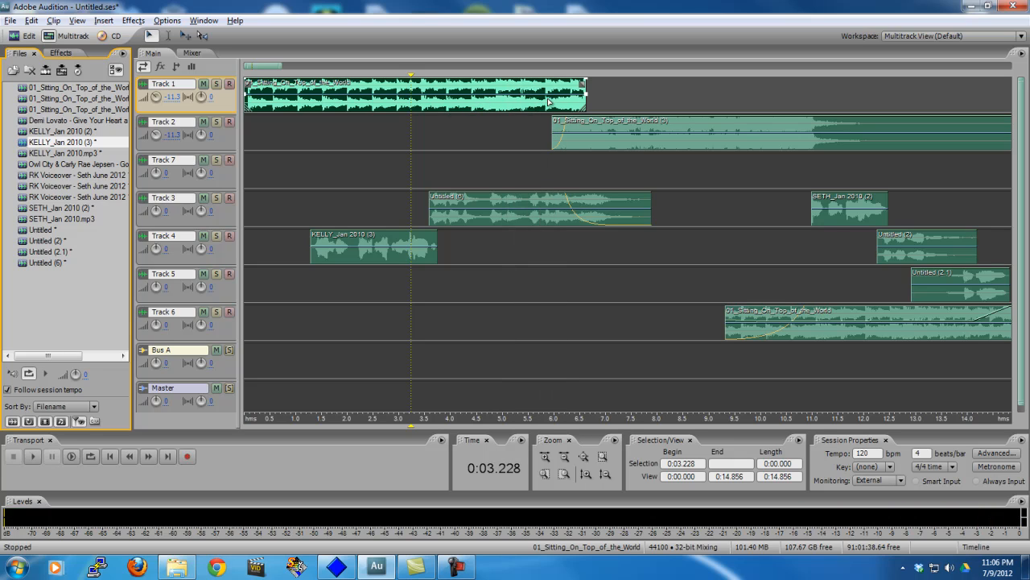
Move the Track 1 music clip to start at about 0:00.39, aligning its beat with the Track 2 music near 0:06.237
{"action": "left_click_drag", "start_coordinate": [570, 107], "coordinate": [591, 107]}
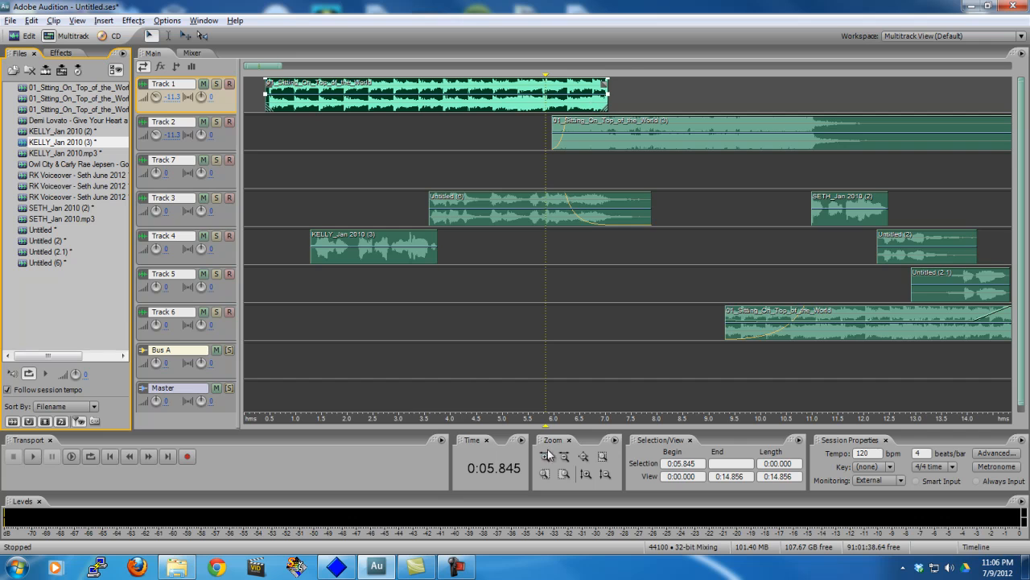
{"action": "left_click", "coordinate": [546, 455]}
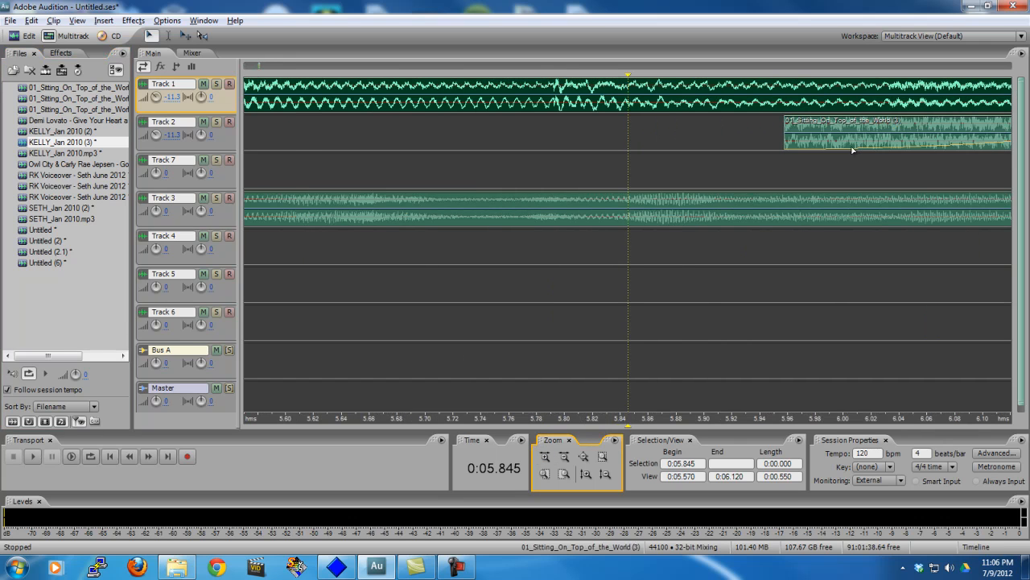
{"action": "left_click_drag", "start_coordinate": [645, 134], "coordinate": [1020, 134]}
{"action": "left_click_drag", "start_coordinate": [1028, 180], "coordinate": [1028, 180]}
{"action": "left_click_drag", "start_coordinate": [842, 106], "coordinate": [791, 106]}
{"action": "left_click", "coordinate": [786, 107]}
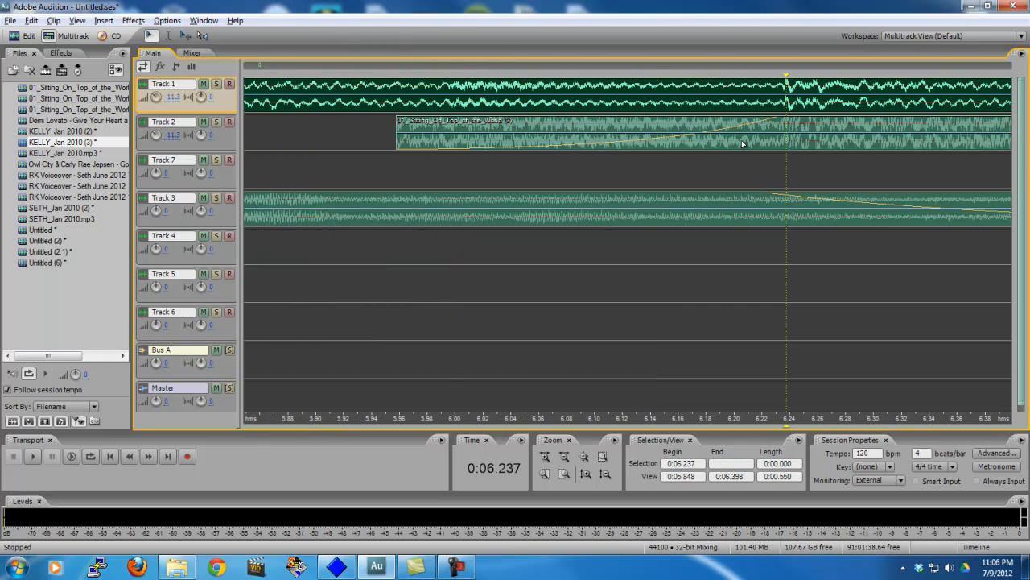
Fade out the end of the Track 1 music clip where it overlaps Track 2, and play the full mix from 0:00.386
{"action": "left_click", "coordinate": [563, 457]}
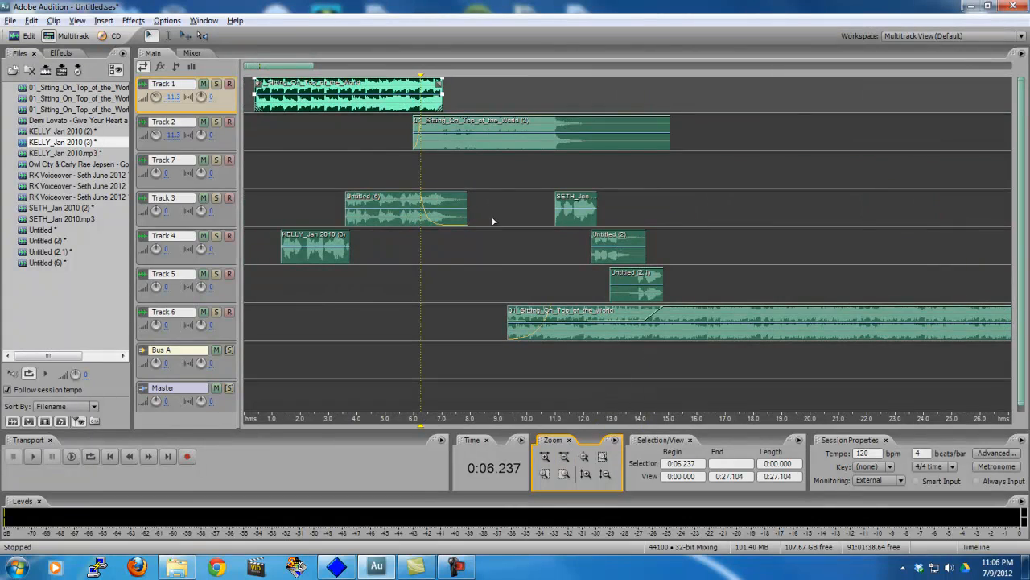
{"action": "left_click_drag", "start_coordinate": [435, 85], "coordinate": [430, 109]}
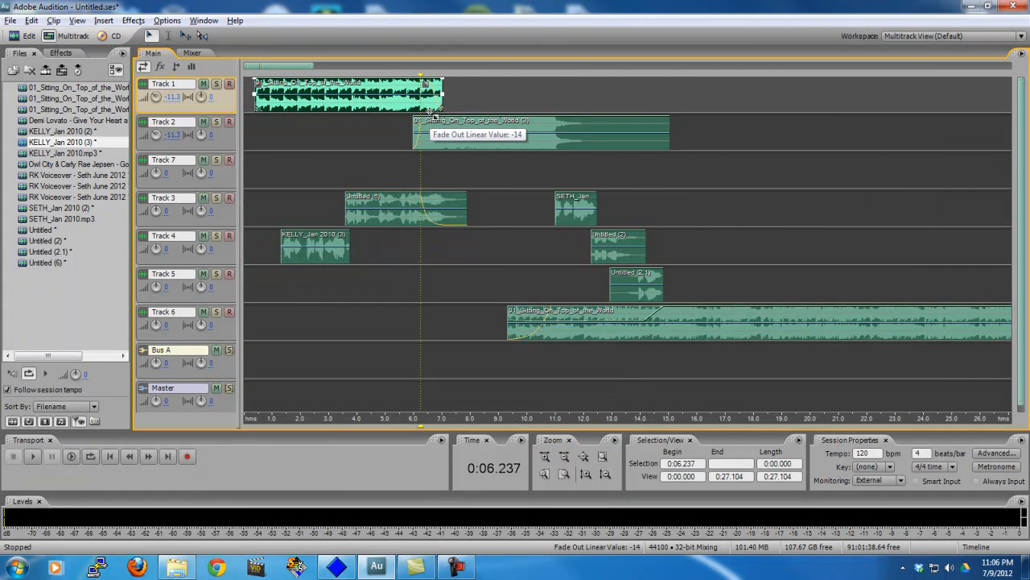
{"action": "left_click", "coordinate": [262, 193]}
{"action": "left_click", "coordinate": [254, 97]}
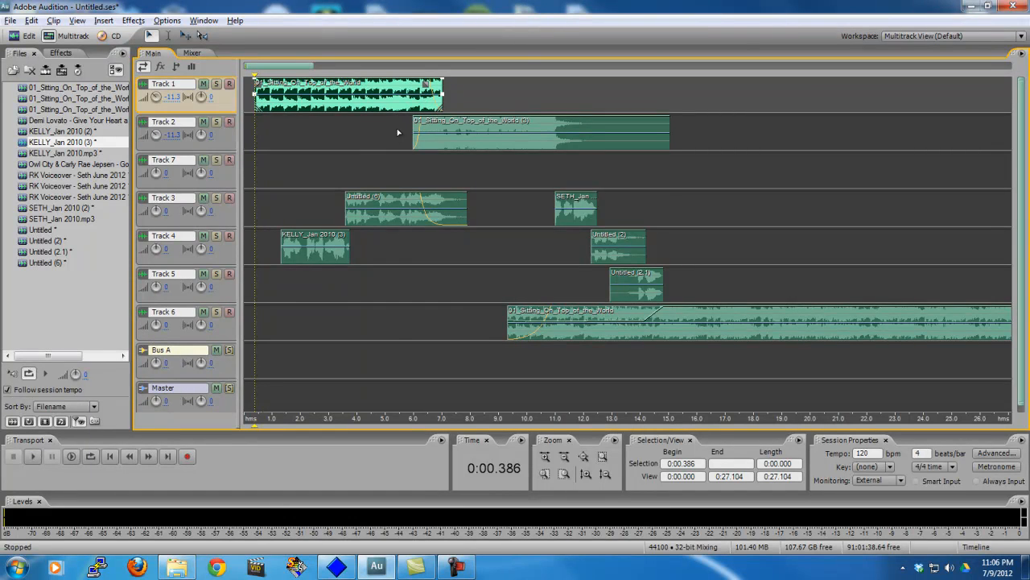
{"action": "left_click", "coordinate": [397, 147]}
{"action": "left_click", "coordinate": [256, 100]}
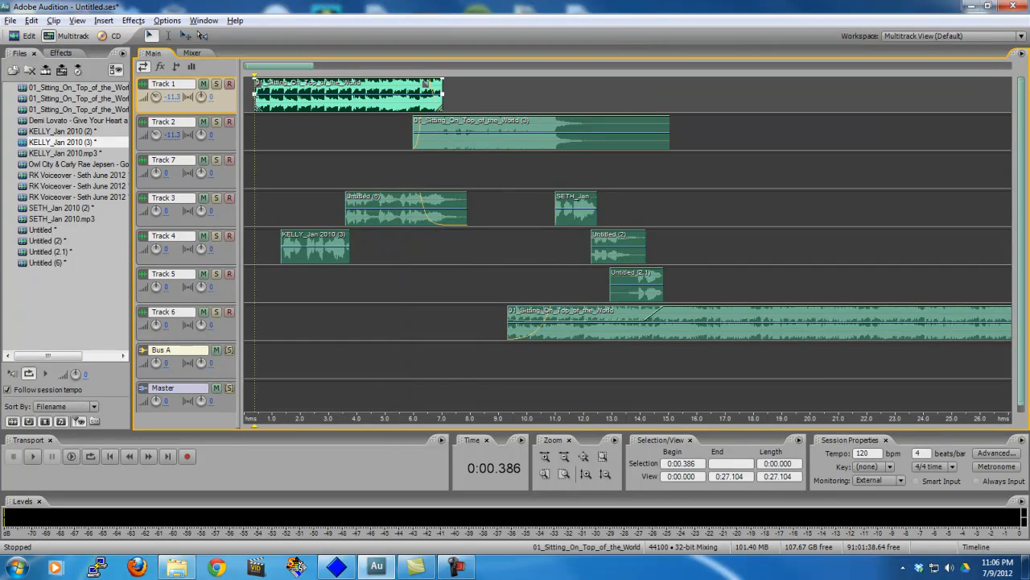
{"action": "left_click", "coordinate": [253, 131]}
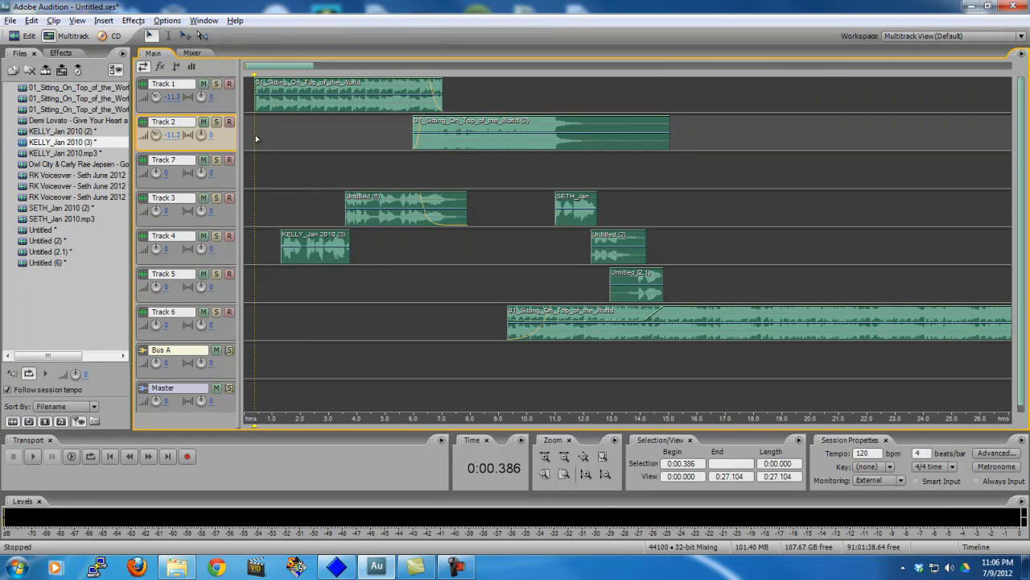
{"action": "key", "text": "space"}
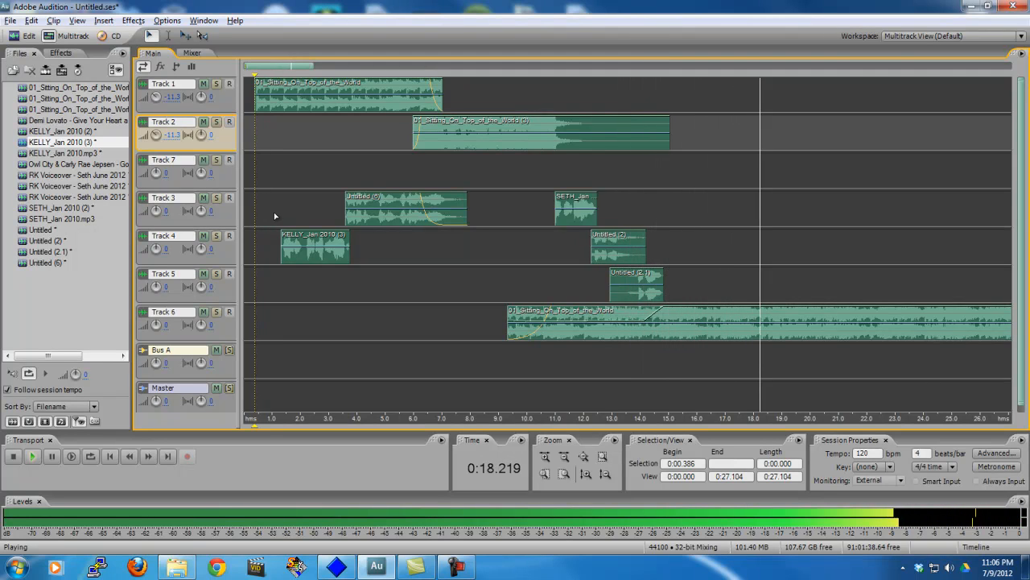
Stop playback, open the Track 4 voiceover clip for waveform editing, and copy its visible 2.454-second audio section
{"action": "key", "text": "space"}
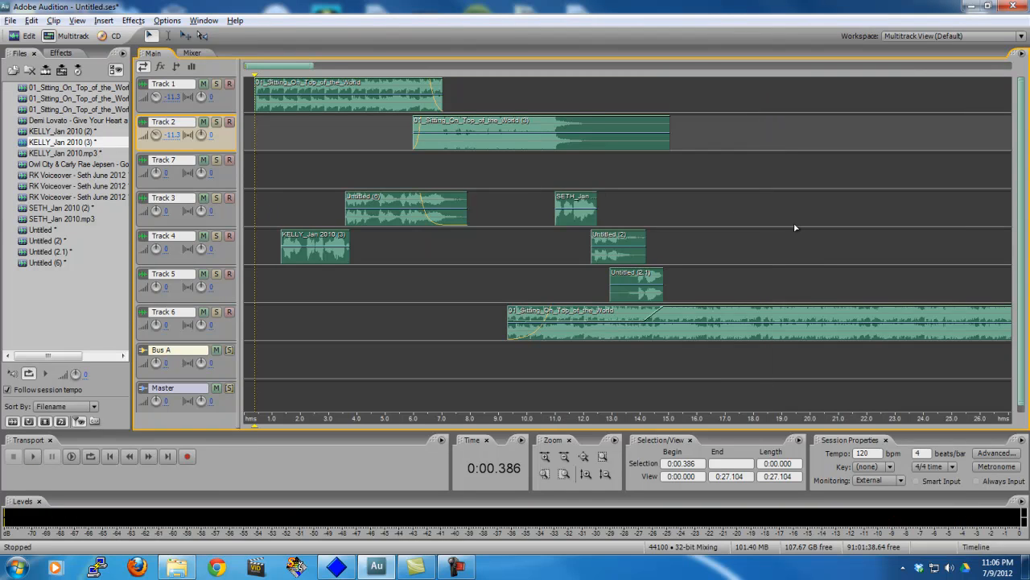
{"action": "left_click", "coordinate": [180, 198]}
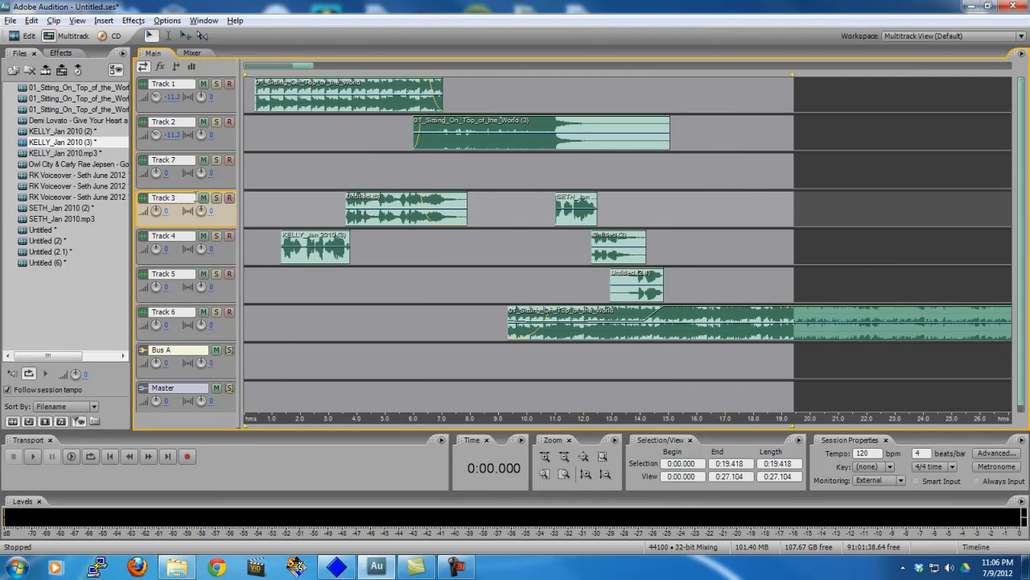
{"action": "left_click", "coordinate": [292, 260]}
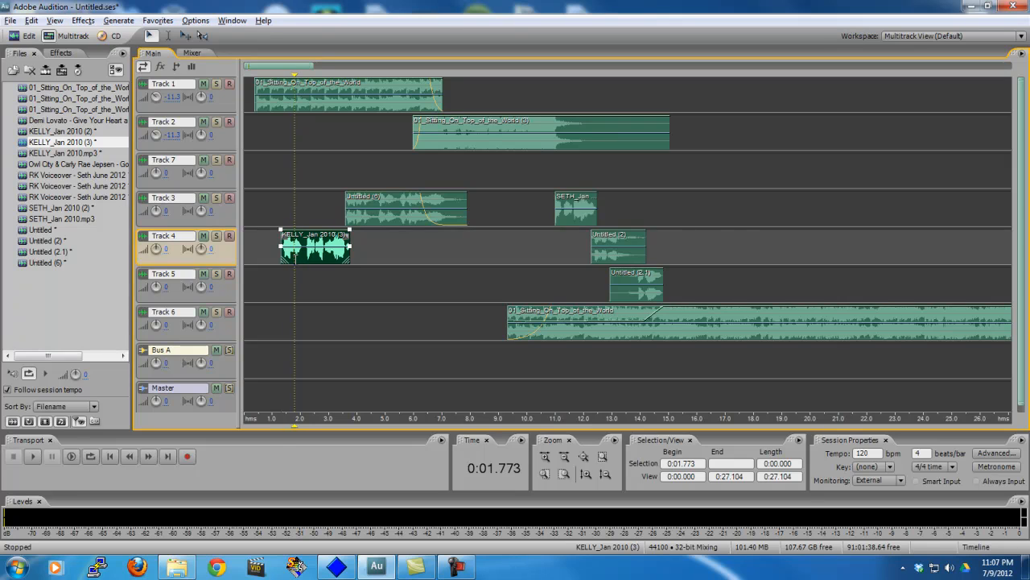
{"action": "double_click", "coordinate": [292, 256]}
{"action": "left_click", "coordinate": [429, 215]}
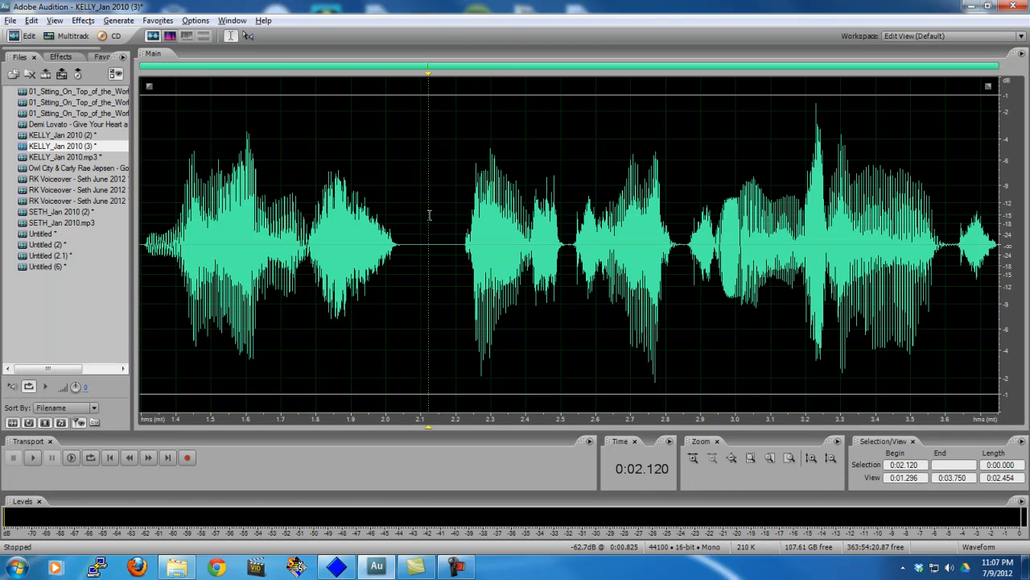
{"action": "double_click", "coordinate": [428, 214]}
{"action": "right_click", "coordinate": [427, 193]}
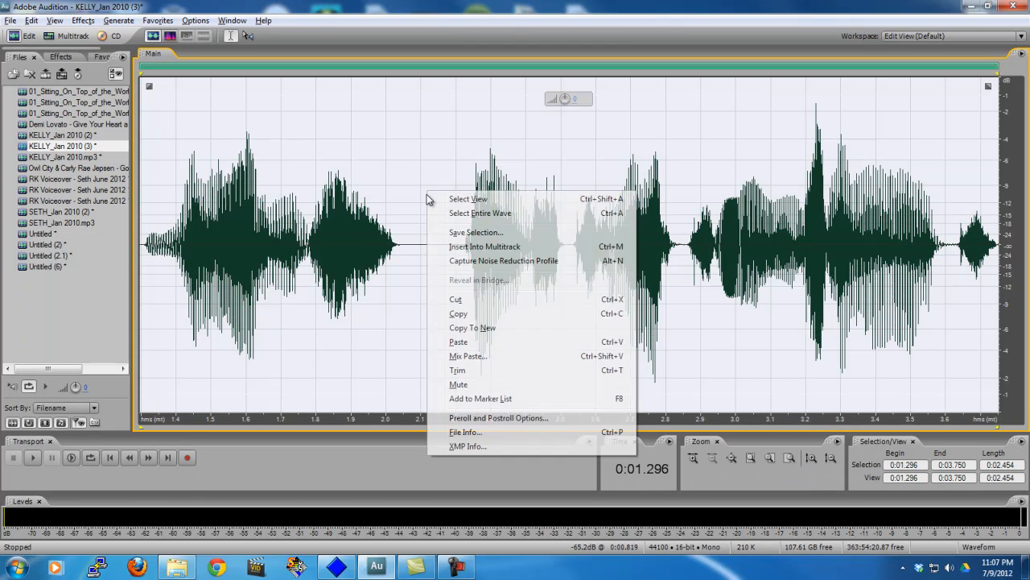
{"action": "left_click", "coordinate": [480, 314]}
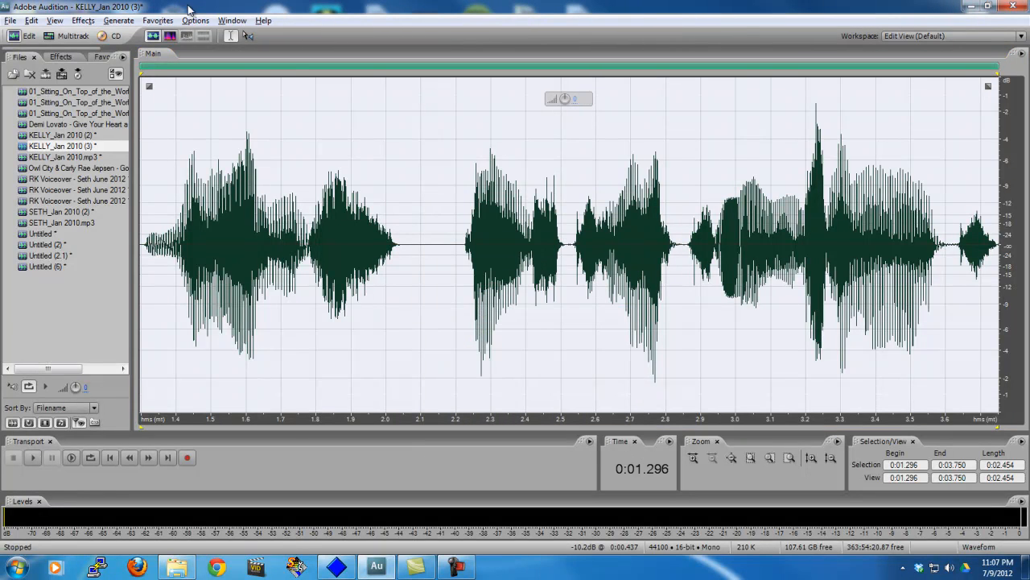
Create a new 44100 Hz, stereo, 16-bit waveform and paste the copied voiceover into it
{"action": "left_click", "coordinate": [10, 20]}
{"action": "left_click", "coordinate": [26, 35]}
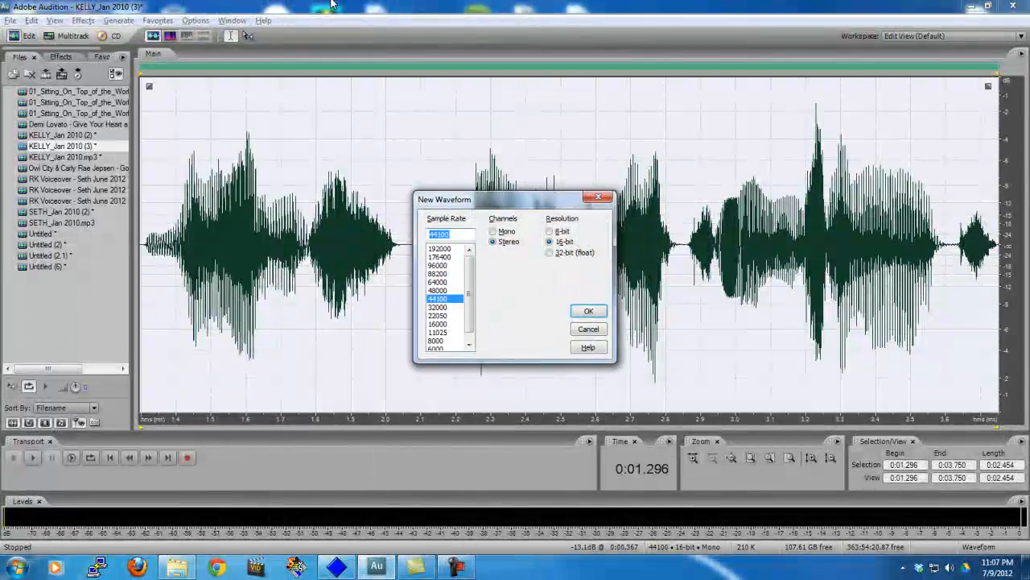
{"action": "key", "text": "Return"}
{"action": "key", "text": "ctrl+v"}
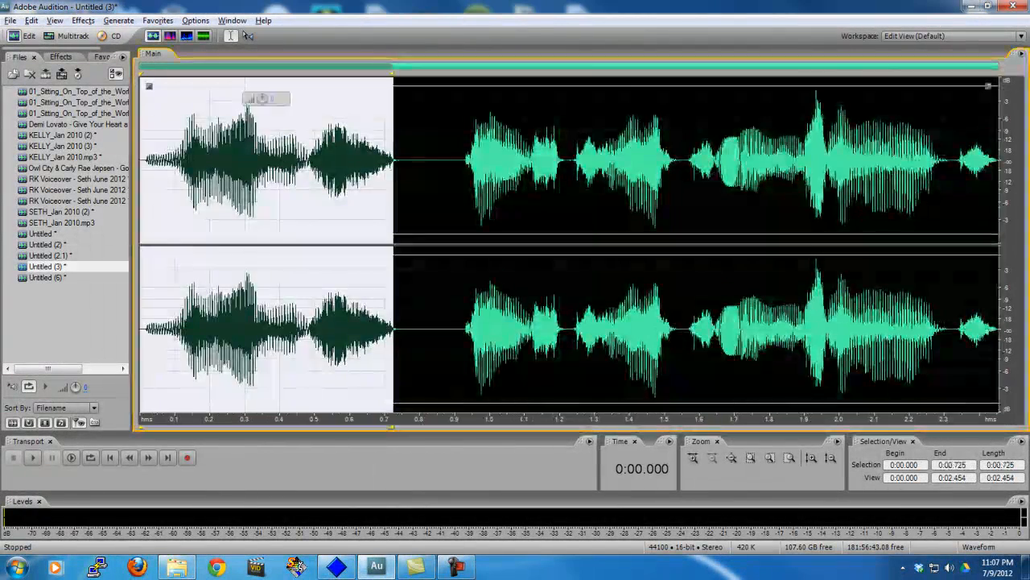
Reverse the entire pasted voiceover and place the cursor at its end, 0:02.454
{"action": "left_click", "coordinate": [112, 20]}
{"action": "mouse_move", "coordinate": [83, 20]}
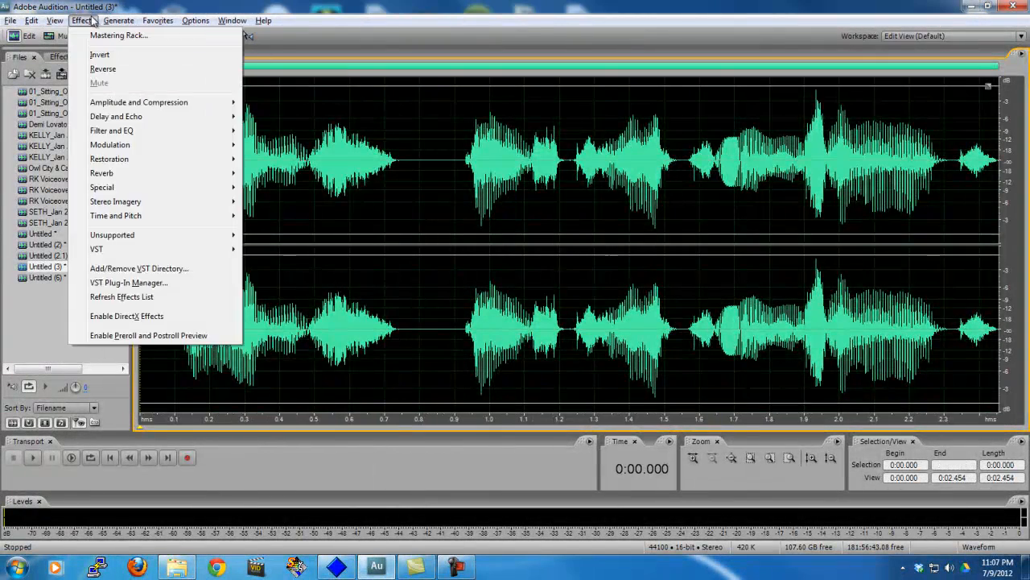
{"action": "left_click", "coordinate": [102, 69]}
{"action": "left_click_drag", "start_coordinate": [797, 185], "coordinate": [927, 185]}
{"action": "left_click", "coordinate": [936, 185]}
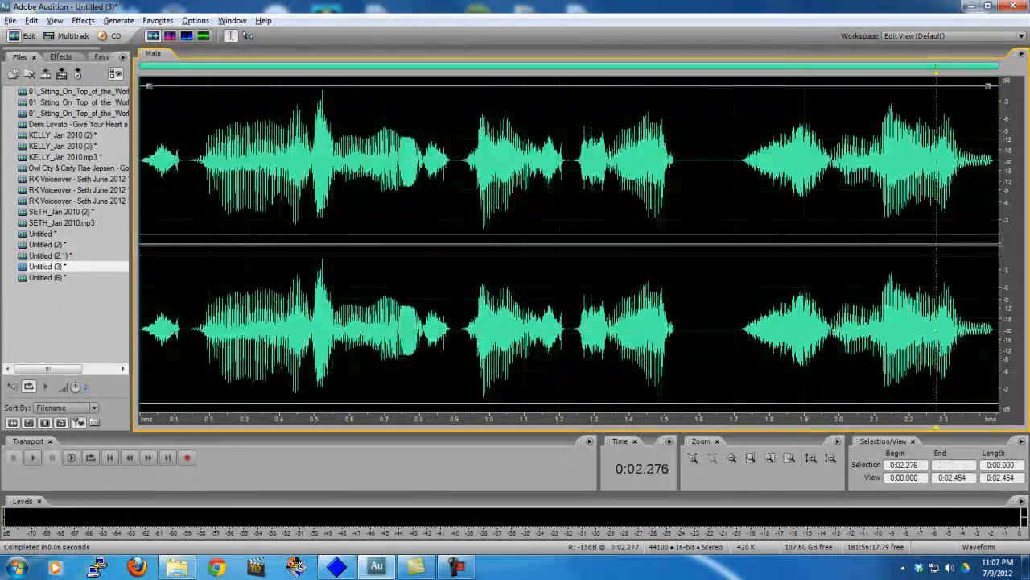
{"action": "left_click", "coordinate": [997, 185]}
{"action": "left_click", "coordinate": [118, 20]}
{"action": "left_click", "coordinate": [121, 63]}
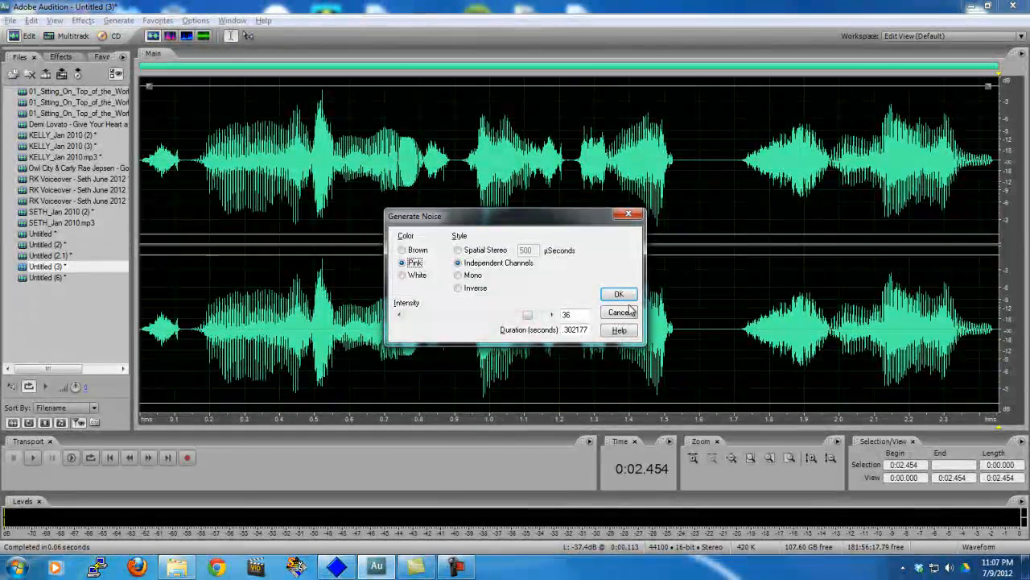
{"action": "left_click", "coordinate": [622, 312]}
Generate 4 seconds of silence at the end of the reversed voiceover
{"action": "left_click", "coordinate": [80, 20]}
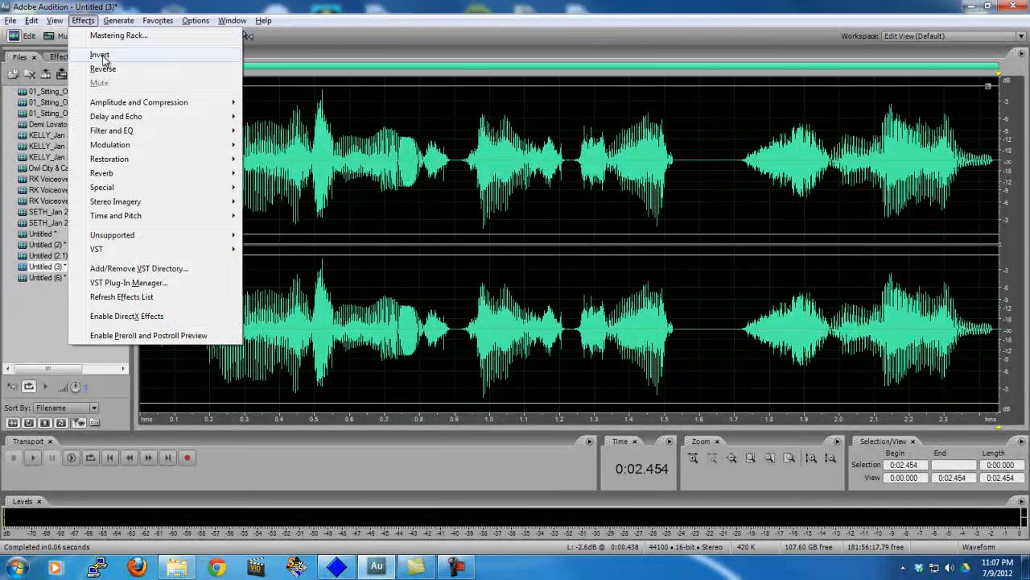
{"action": "mouse_move", "coordinate": [118, 21]}
{"action": "left_click", "coordinate": [134, 36]}
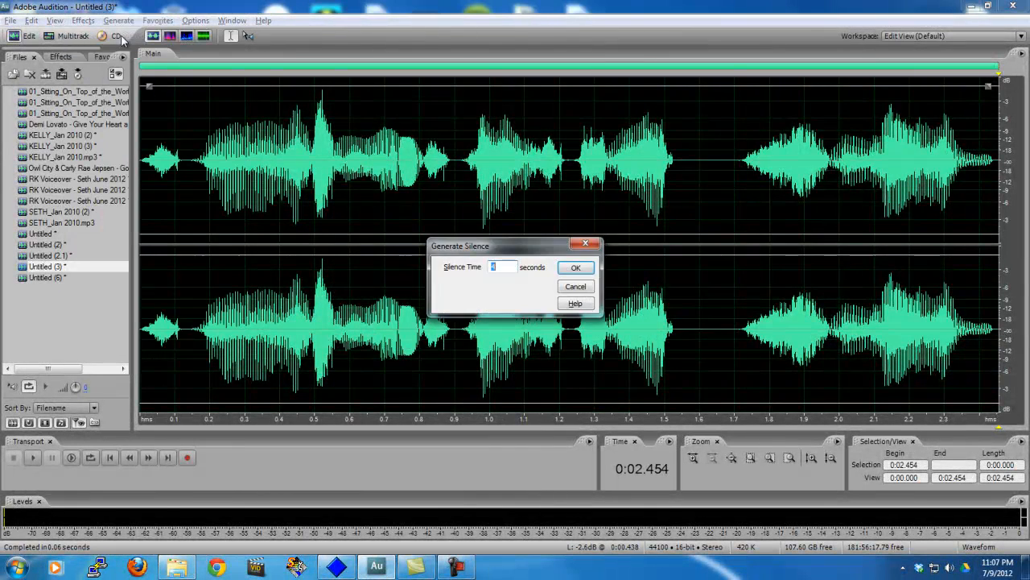
{"action": "key", "text": "Return"}
Apply Full Reverb to the last reversed phrase and the silence after it, from 0:01.683 to the end
{"action": "left_click", "coordinate": [346, 180]}
{"action": "key", "text": "space"}
{"action": "key", "text": "space"}
{"action": "left_click_drag", "start_coordinate": [364, 172], "coordinate": [999, 161]}
{"action": "key", "text": "space"}
{"action": "key", "text": "space"}
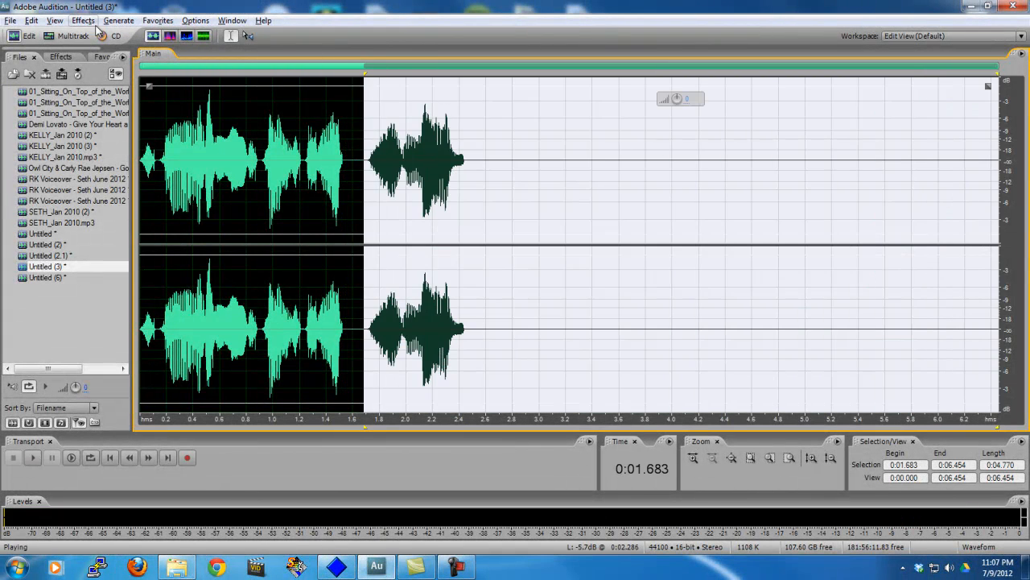
{"action": "left_click", "coordinate": [84, 21]}
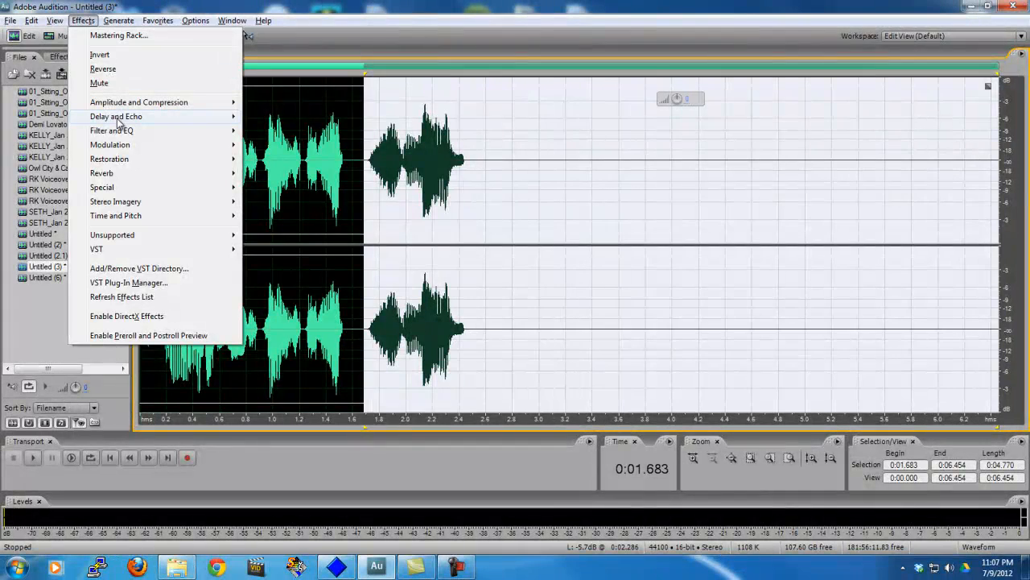
{"action": "mouse_move", "coordinate": [110, 175]}
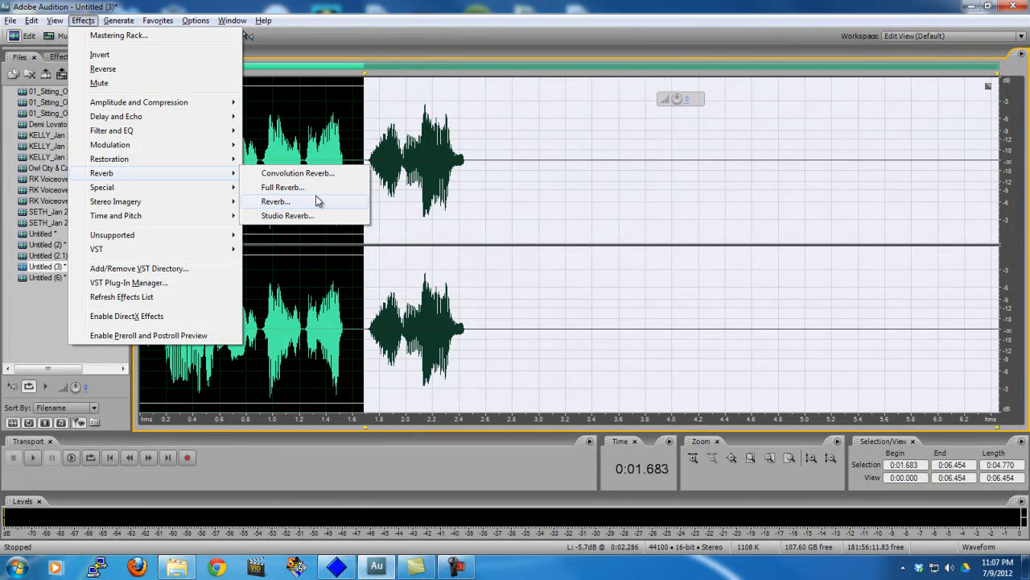
{"action": "left_click", "coordinate": [280, 187]}
{"action": "key", "text": "Return"}
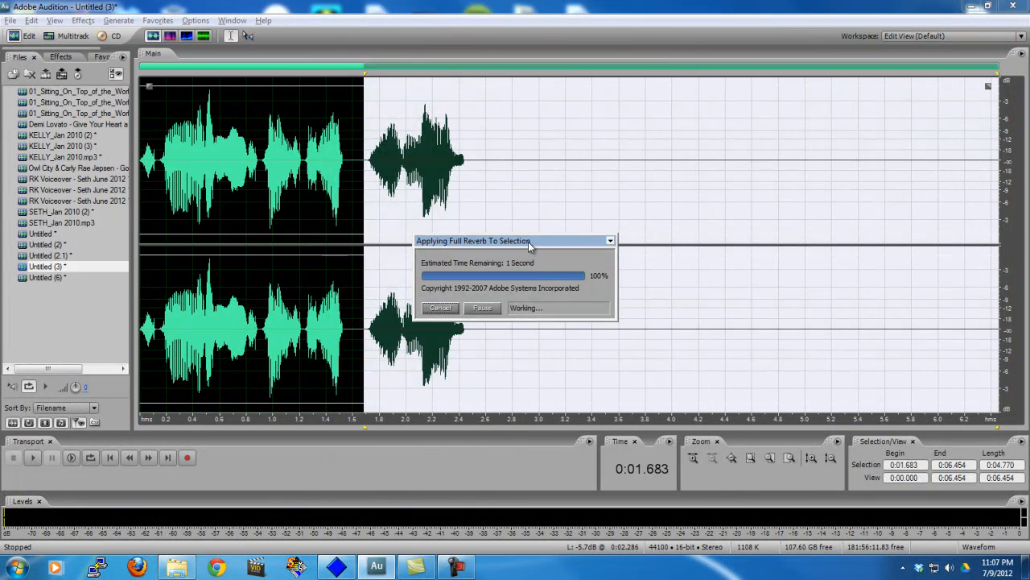
Reverse the entire waveform so the voiceover runs forward with the reverb tail leading into it
{"action": "double_click", "coordinate": [452, 170]}
{"action": "right_click", "coordinate": [451, 169]}
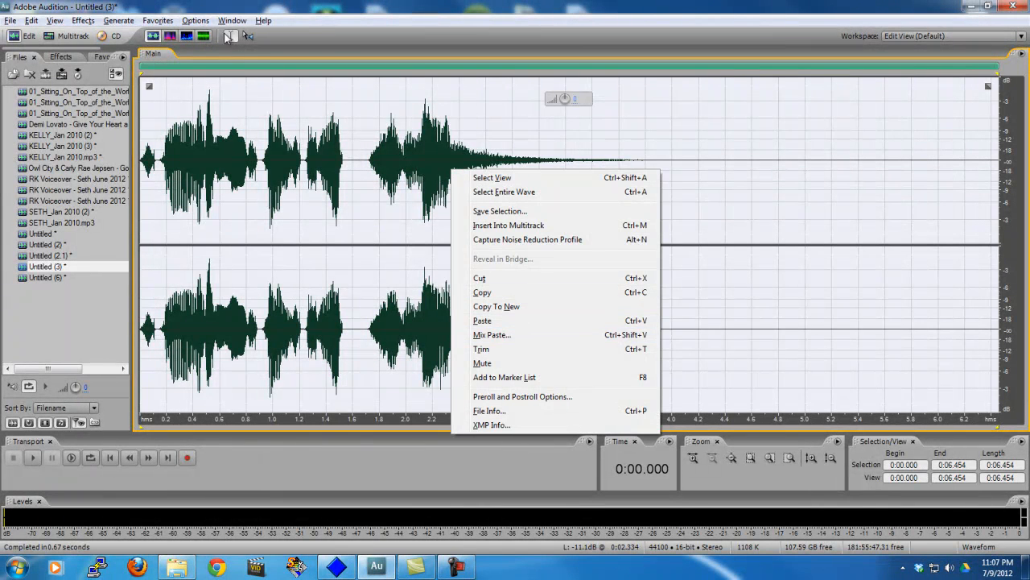
{"action": "left_click", "coordinate": [118, 20]}
{"action": "mouse_move", "coordinate": [84, 20]}
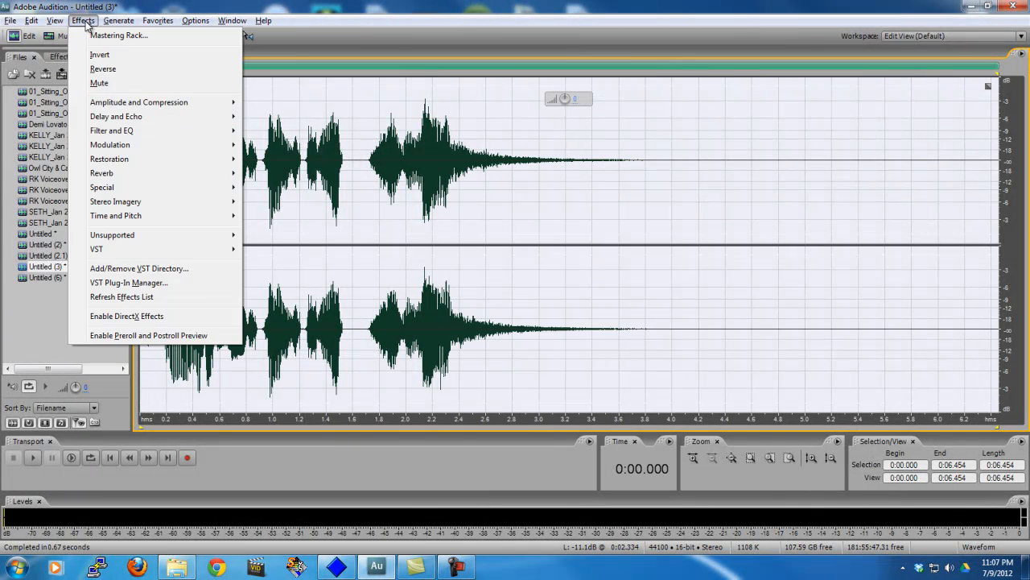
{"action": "left_click", "coordinate": [103, 69]}
Delete the first 2.661 seconds of the waveform, ahead of the reverb swell, and play the result
{"action": "left_click_drag", "start_coordinate": [494, 168], "coordinate": [32, 144]}
{"action": "key", "text": "Delete"}
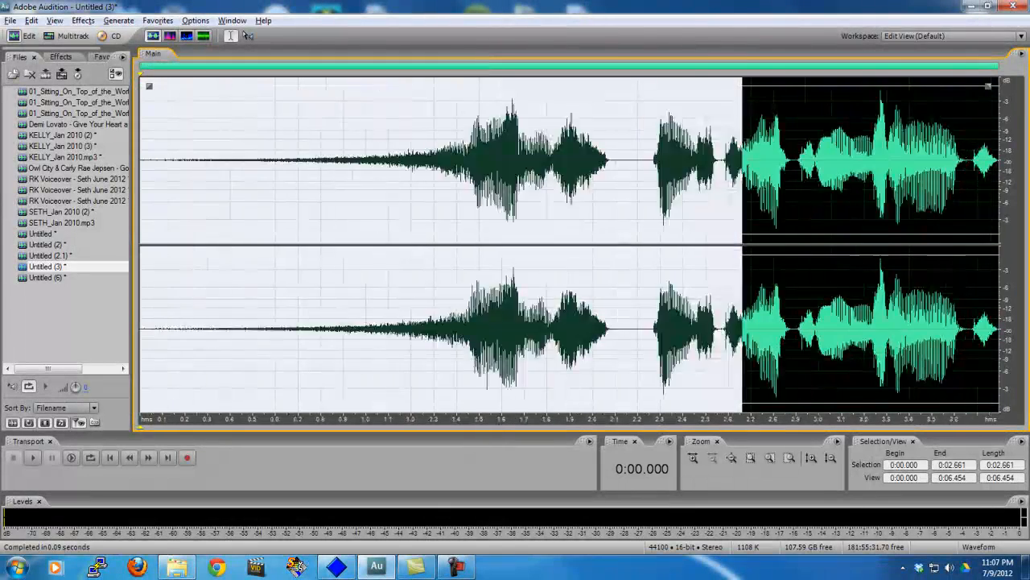
{"action": "key", "text": "space"}
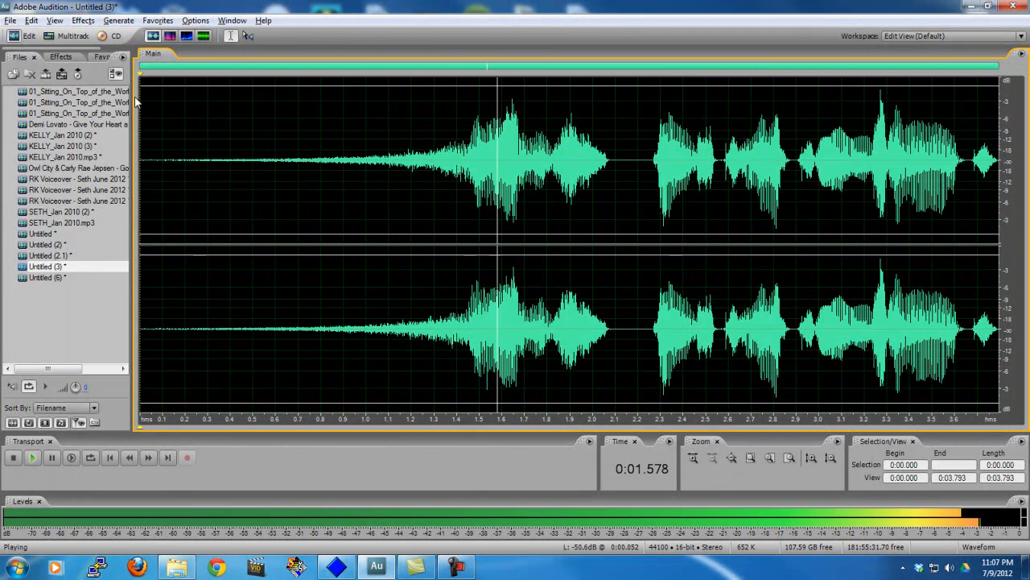
Fade in the first 0.4 seconds or so of the waveform and select the entire wave
{"action": "key", "text": "space"}
{"action": "left_click_drag", "start_coordinate": [149, 86], "coordinate": [230, 85]}
{"action": "key", "text": "ctrl+a"}
{"action": "key", "text": "space"}
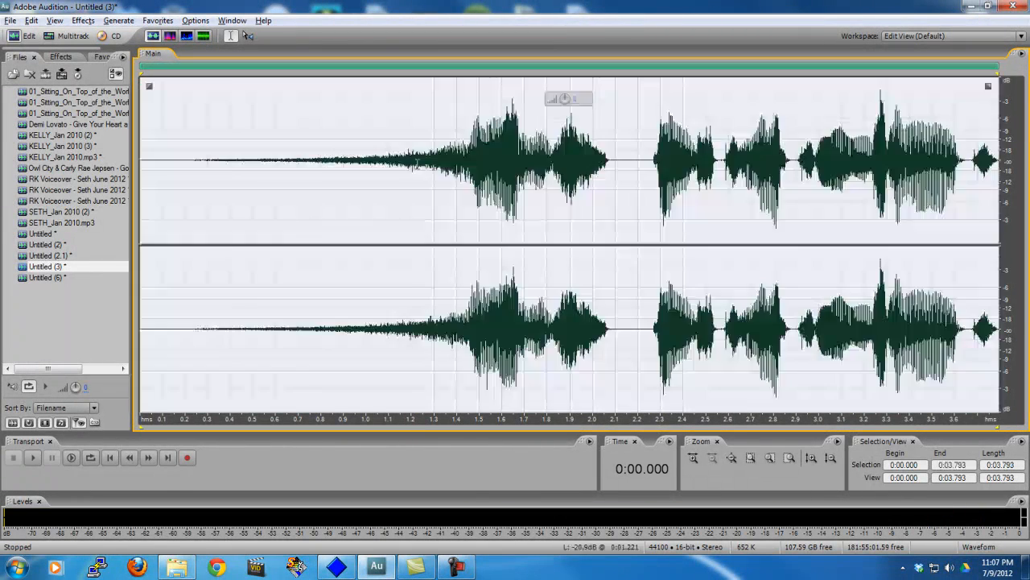
Place Untitled (3) at the start of Track 5 in the multitrack session and delete the original opening voiceover clip from Track 4
{"action": "left_click", "coordinate": [48, 36]}
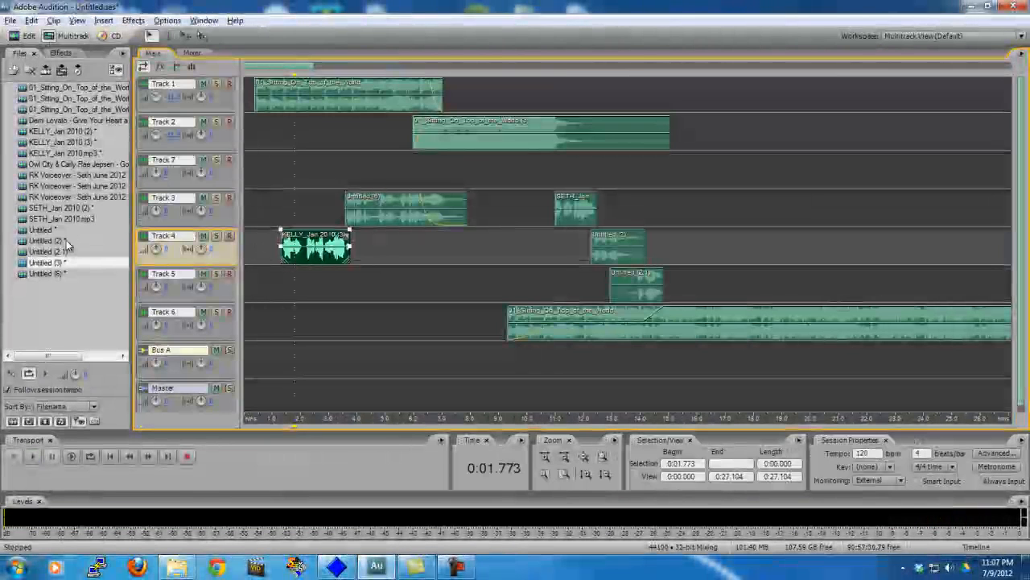
{"action": "left_click_drag", "start_coordinate": [42, 265], "coordinate": [300, 297]}
{"action": "left_click", "coordinate": [301, 253]}
{"action": "key", "text": "Delete"}
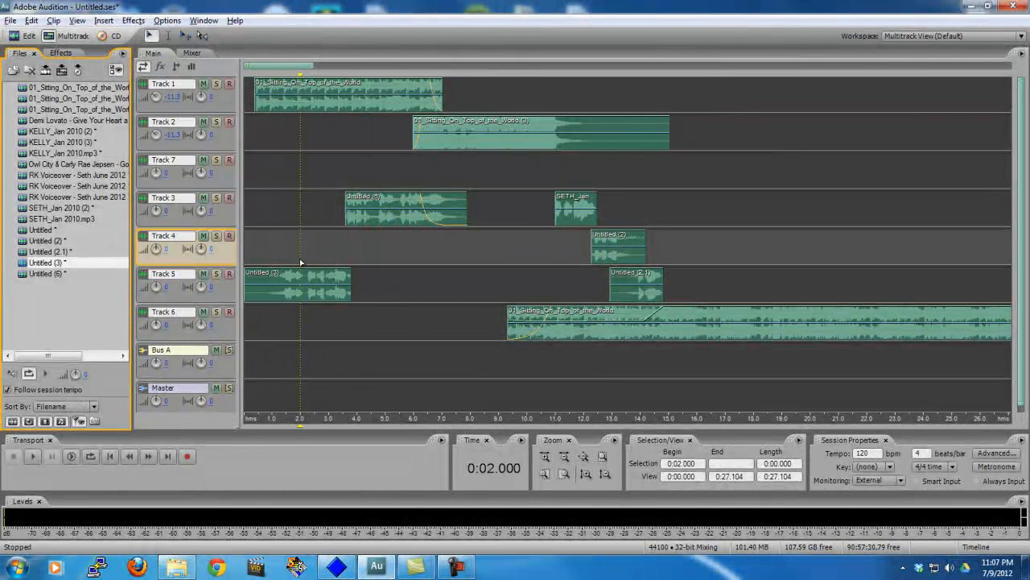
Play the opening of the full mix from 0:00.000
{"action": "left_click_drag", "start_coordinate": [264, 174], "coordinate": [118, 193]}
{"action": "key", "text": "space"}
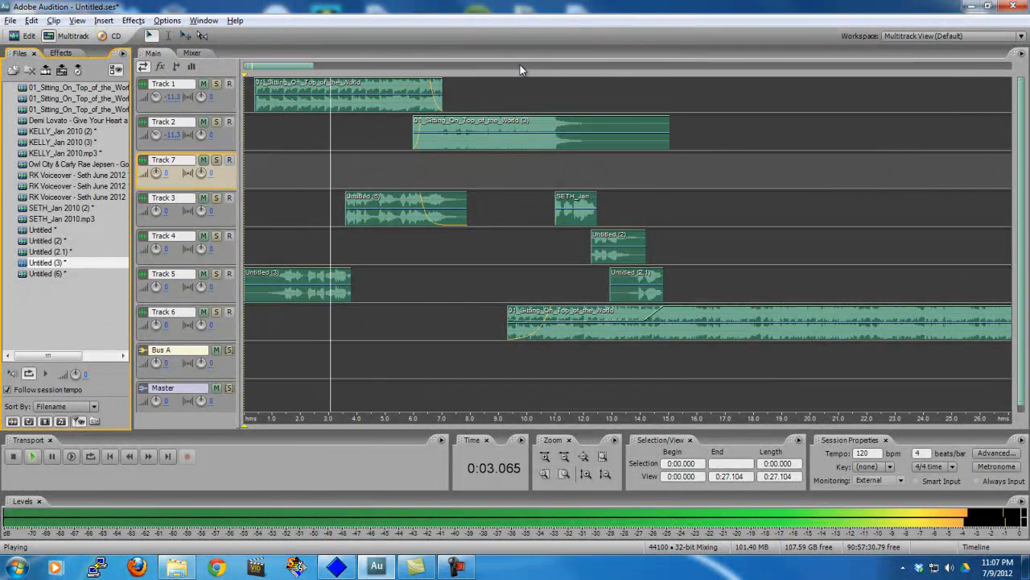
{"action": "key", "text": "space"}
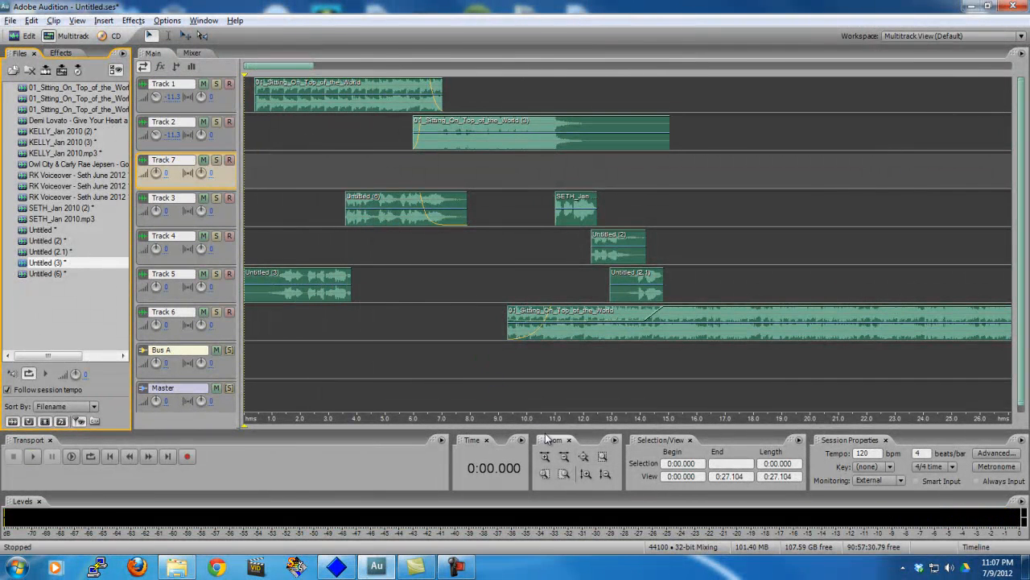
Tighten the pause in the Track 5 Untitled (3) clip by splitting it at 0:02.155 and moving the first part to start at about 0:00.16
{"action": "left_click", "coordinate": [545, 456]}
{"action": "left_click", "coordinate": [545, 456]}
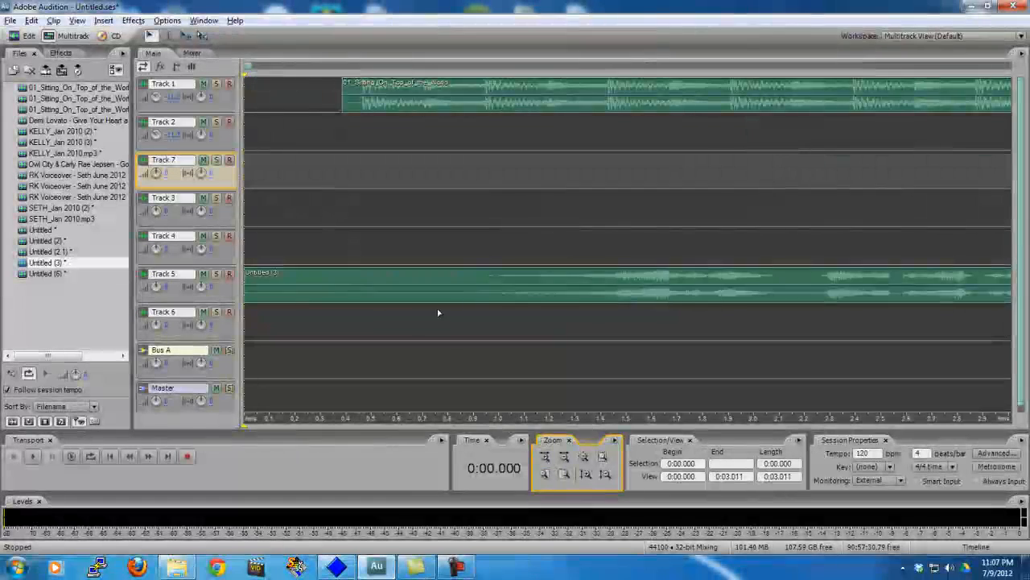
{"action": "left_click", "coordinate": [793, 280]}
{"action": "right_click", "coordinate": [794, 280]}
{"action": "left_click", "coordinate": [835, 299]}
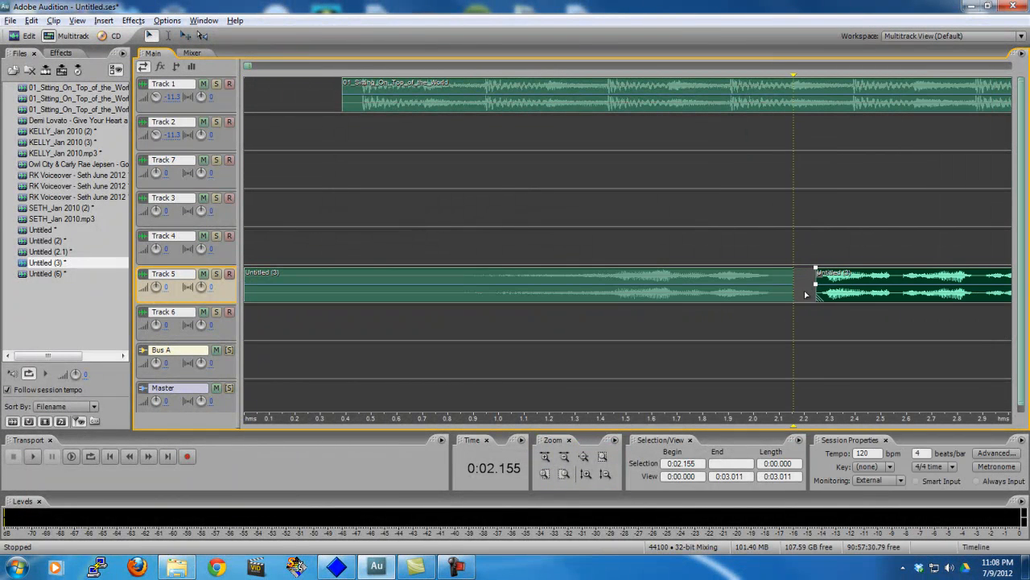
{"action": "left_click", "coordinate": [792, 282]}
{"action": "left_click_drag", "start_coordinate": [780, 295], "coordinate": [784, 294]}
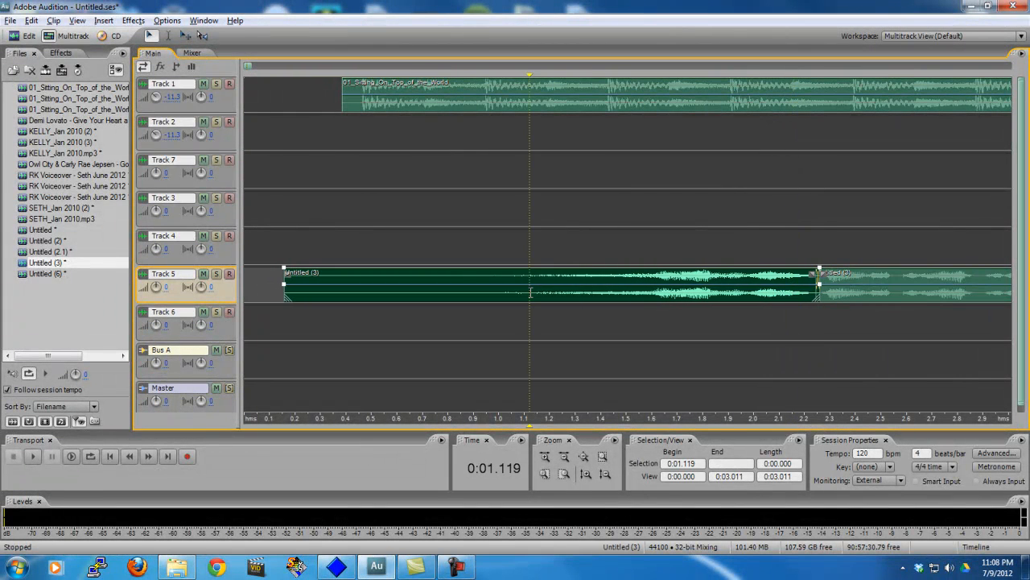
Play the full mix from 0:01.119 and return the cursor to 0:00.000
{"action": "key", "text": "space"}
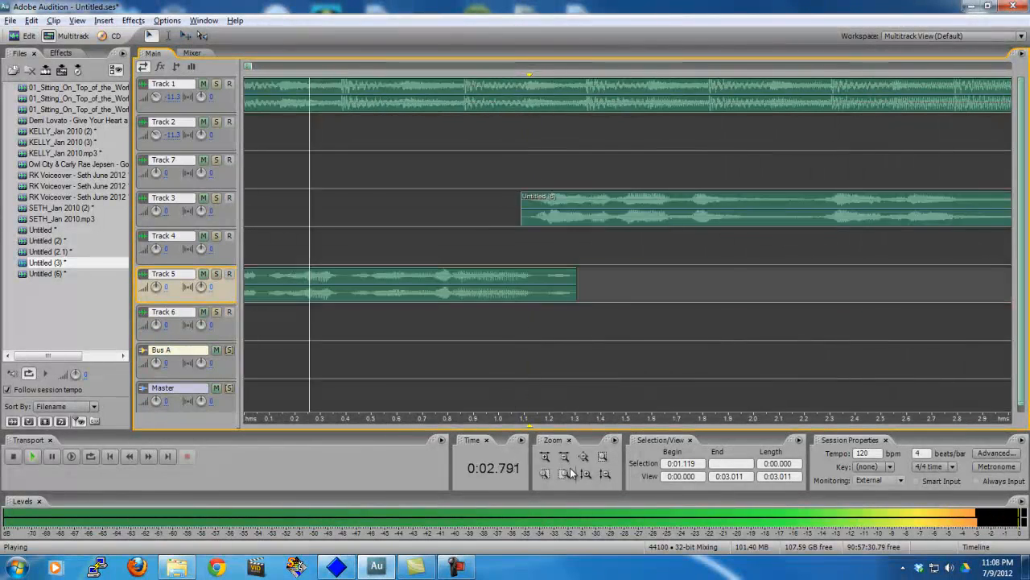
{"action": "left_click", "coordinate": [565, 464]}
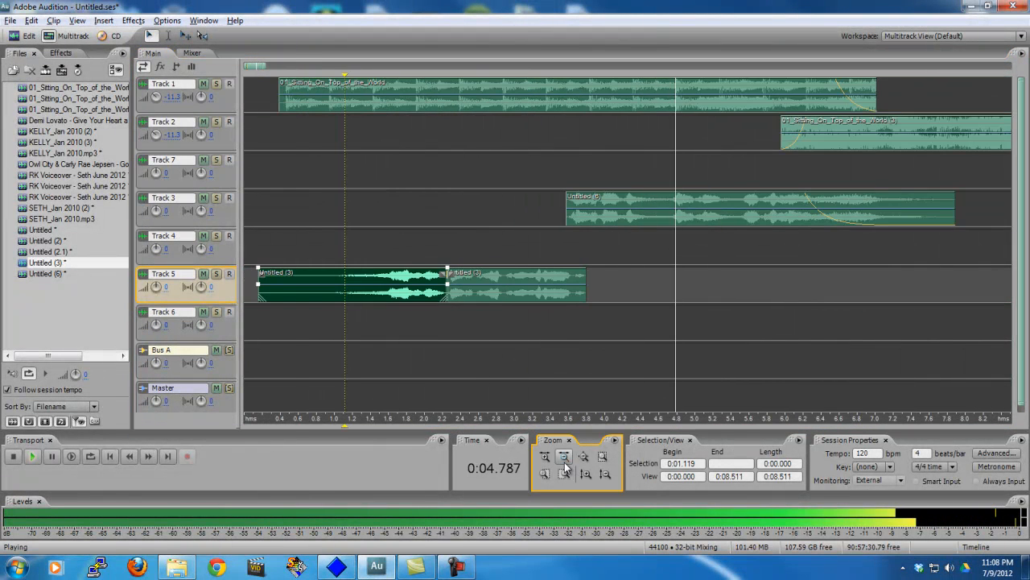
{"action": "left_click", "coordinate": [565, 463]}
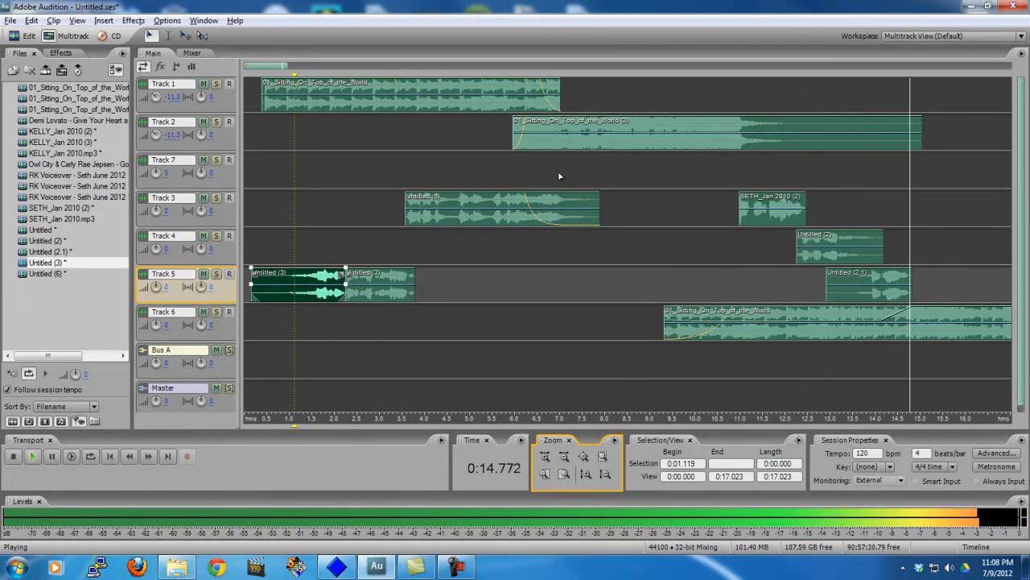
{"action": "key", "text": "space"}
{"action": "left_click_drag", "start_coordinate": [494, 172], "coordinate": [234, 354]}
{"action": "left_click", "coordinate": [246, 375]}
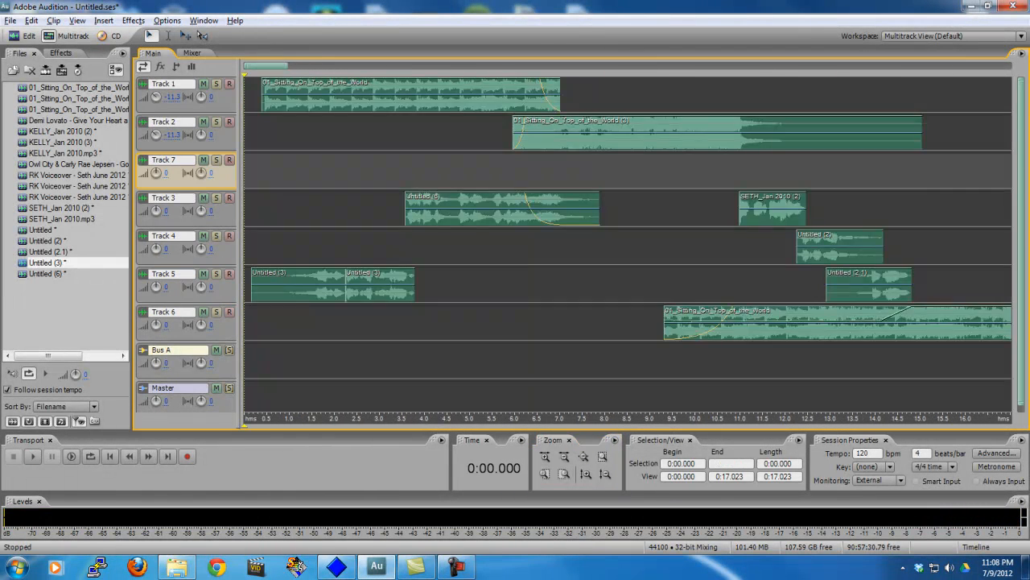